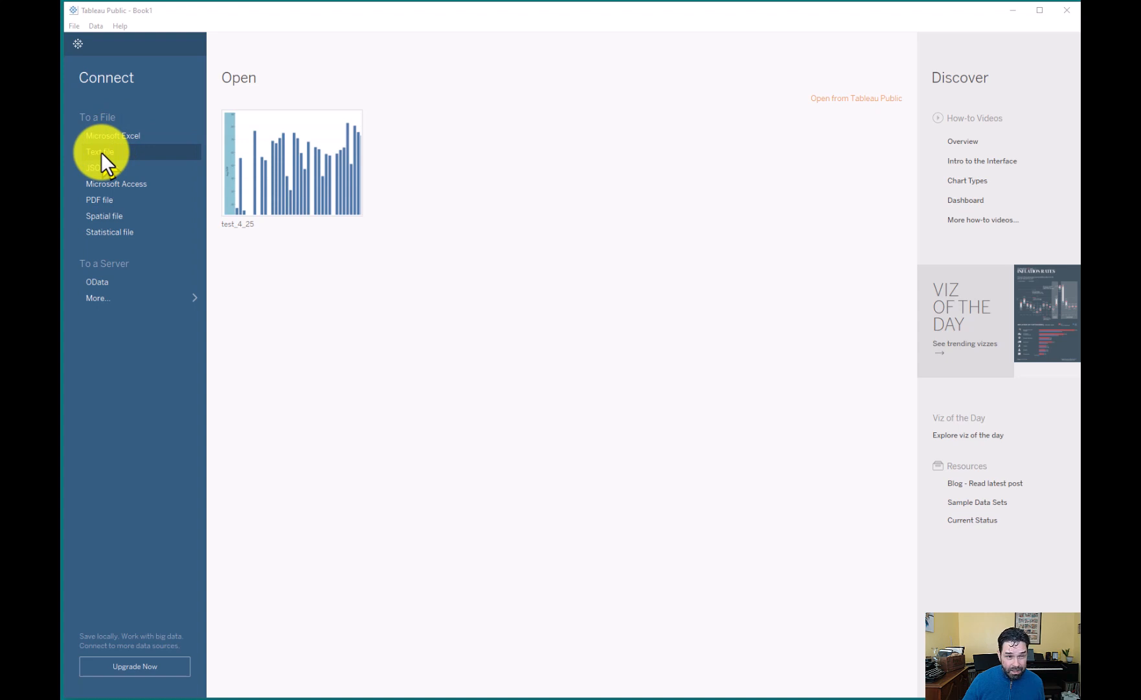
Connect to the text file example_data.csv on the Desktop and look through its rows in the data preview.
click(102, 149)
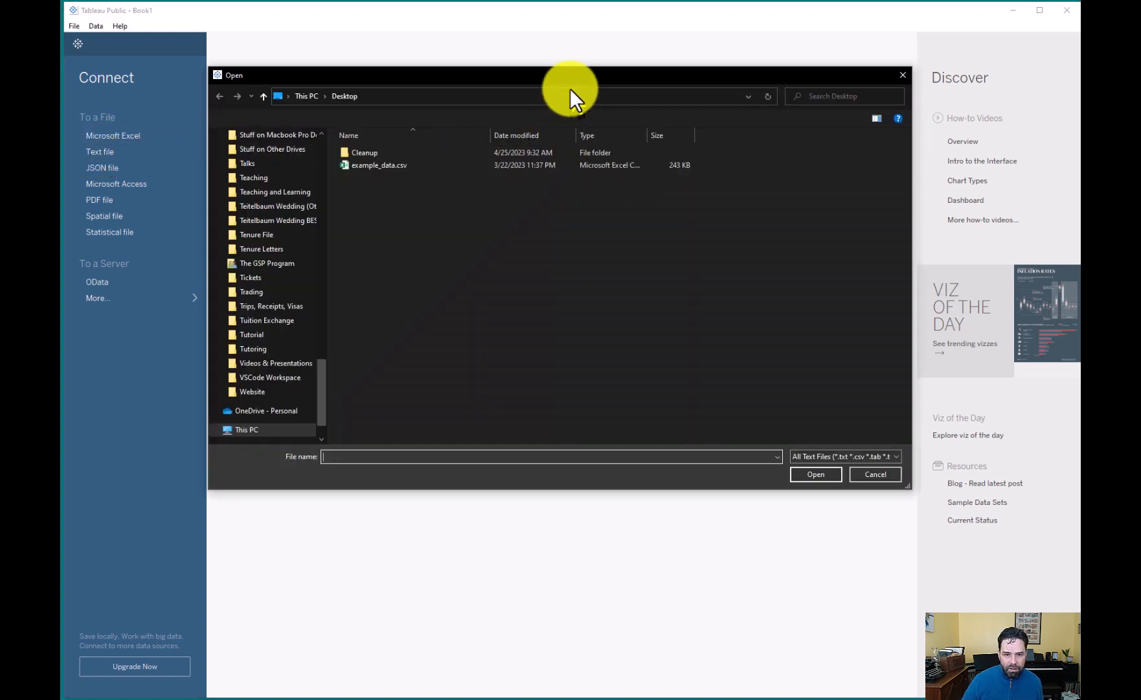
click(489, 163)
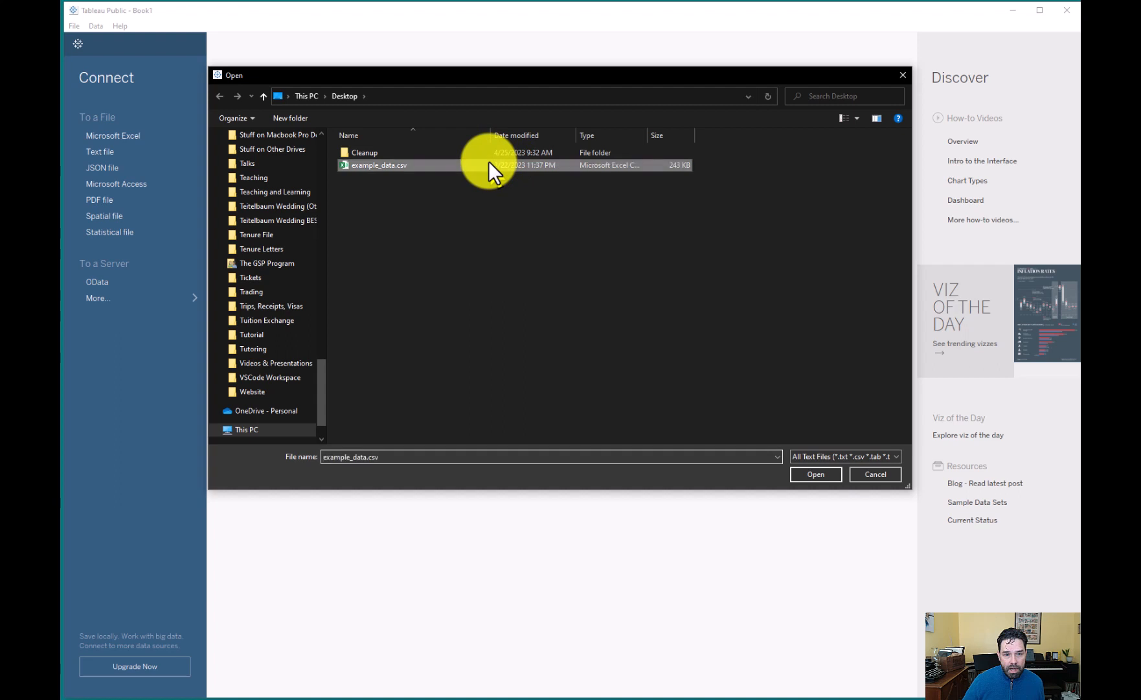
click(809, 470)
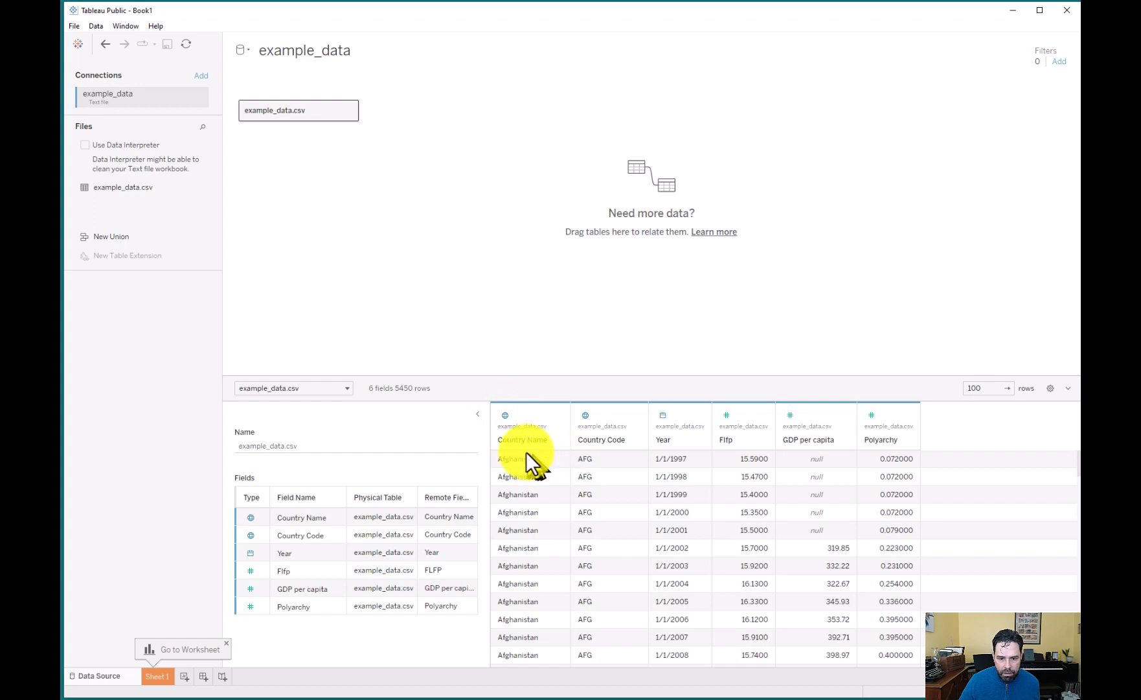
scroll(520, 471, down, 7)
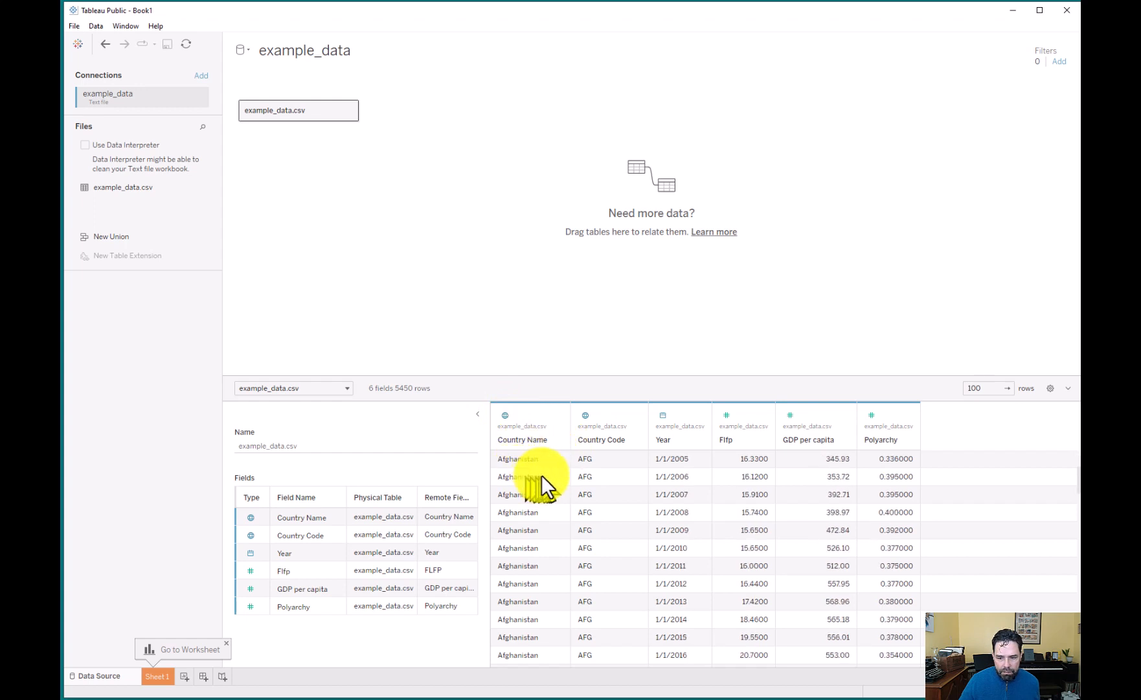
scroll(542, 474, down, 4)
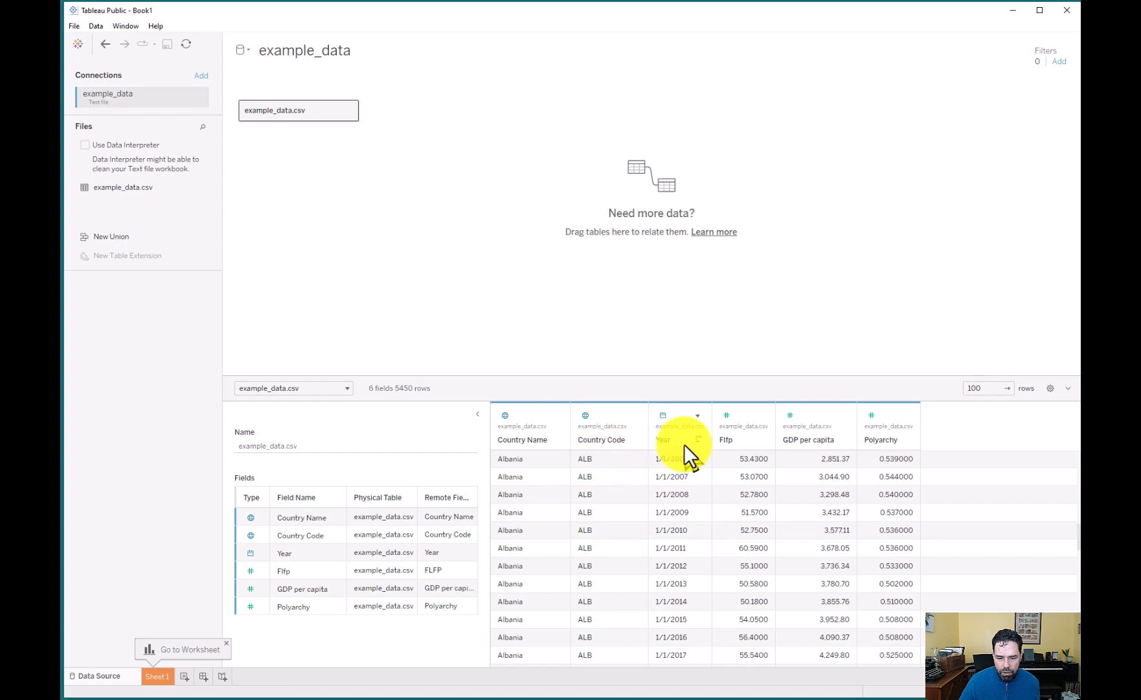
scroll(677, 495, down, 3)
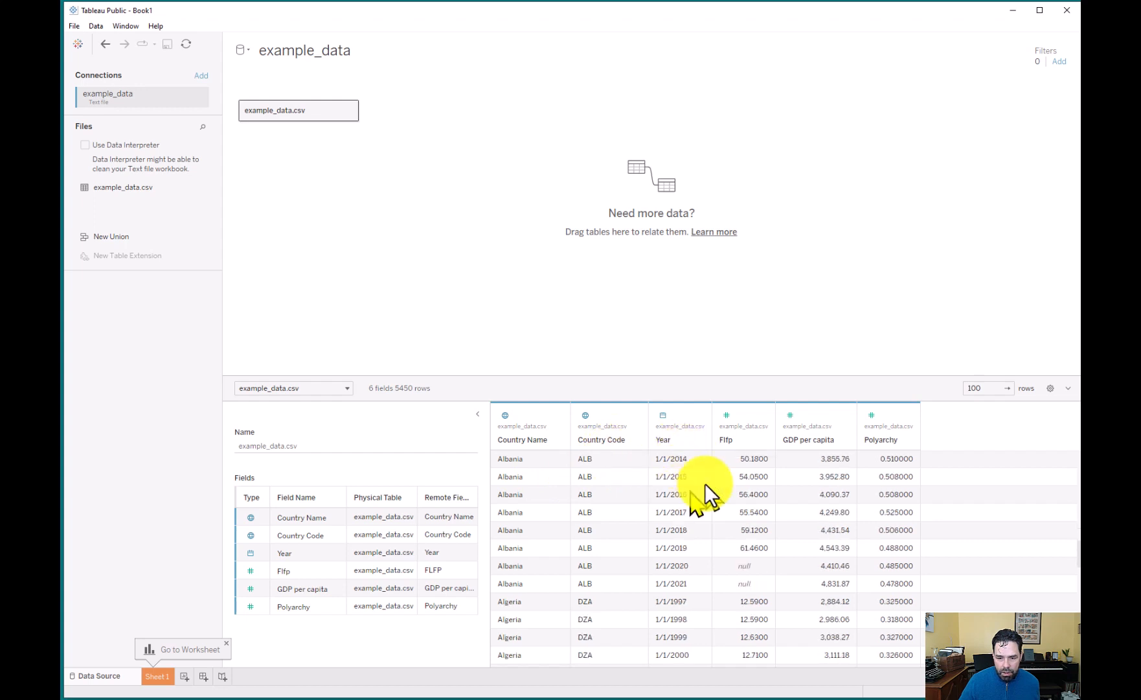
scroll(748, 452, down, 2)
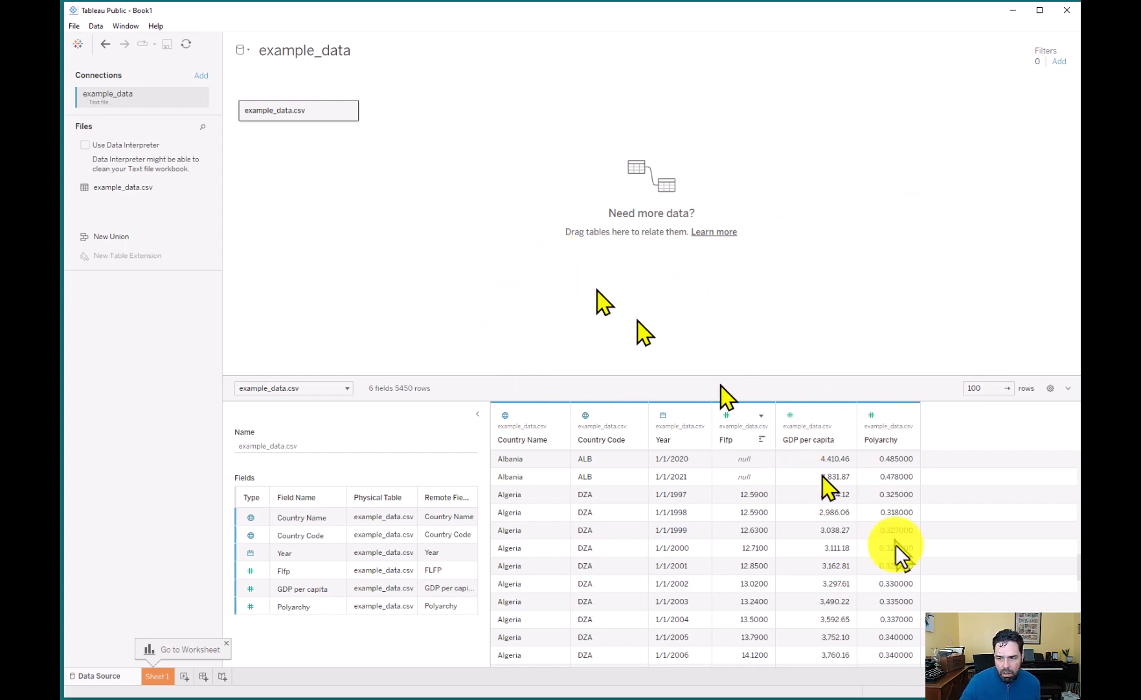
scroll(891, 544, up, 4)
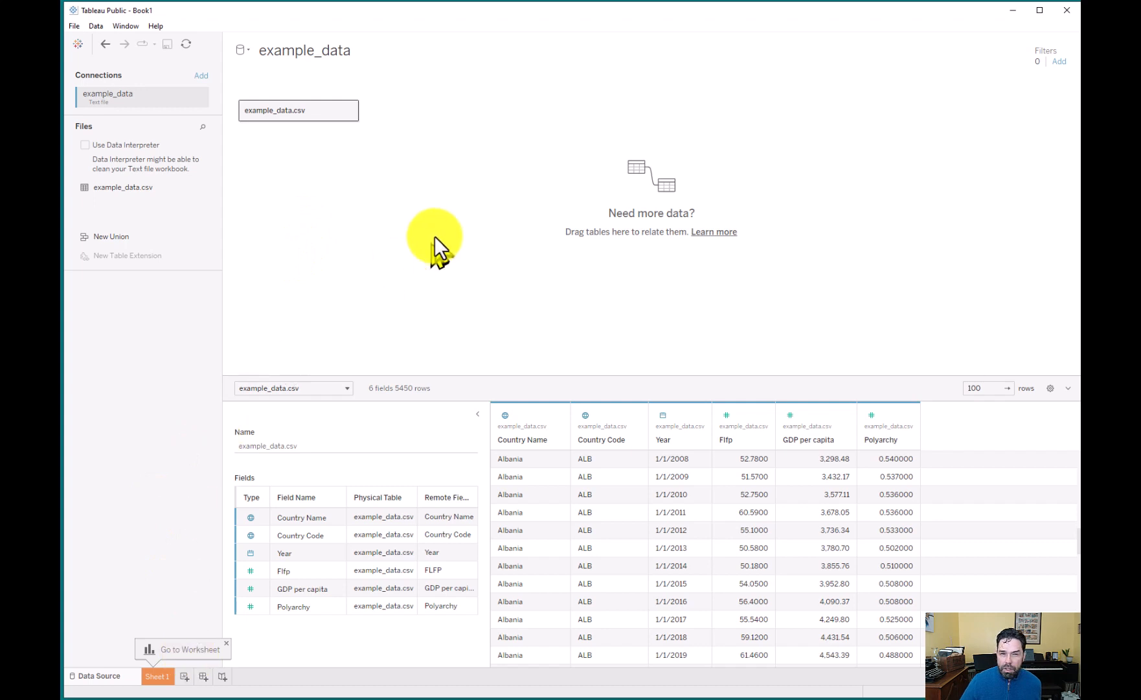
Go to the worksheet Sheet 1 and rename it barchart.
click(156, 676)
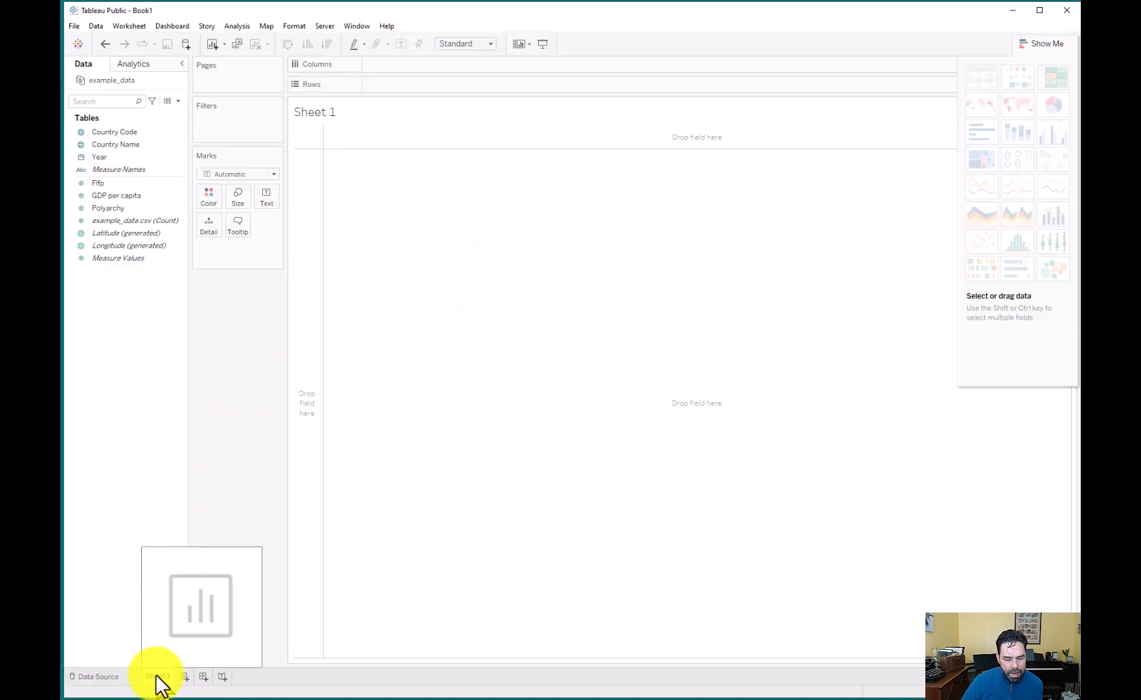
right_click(156, 674)
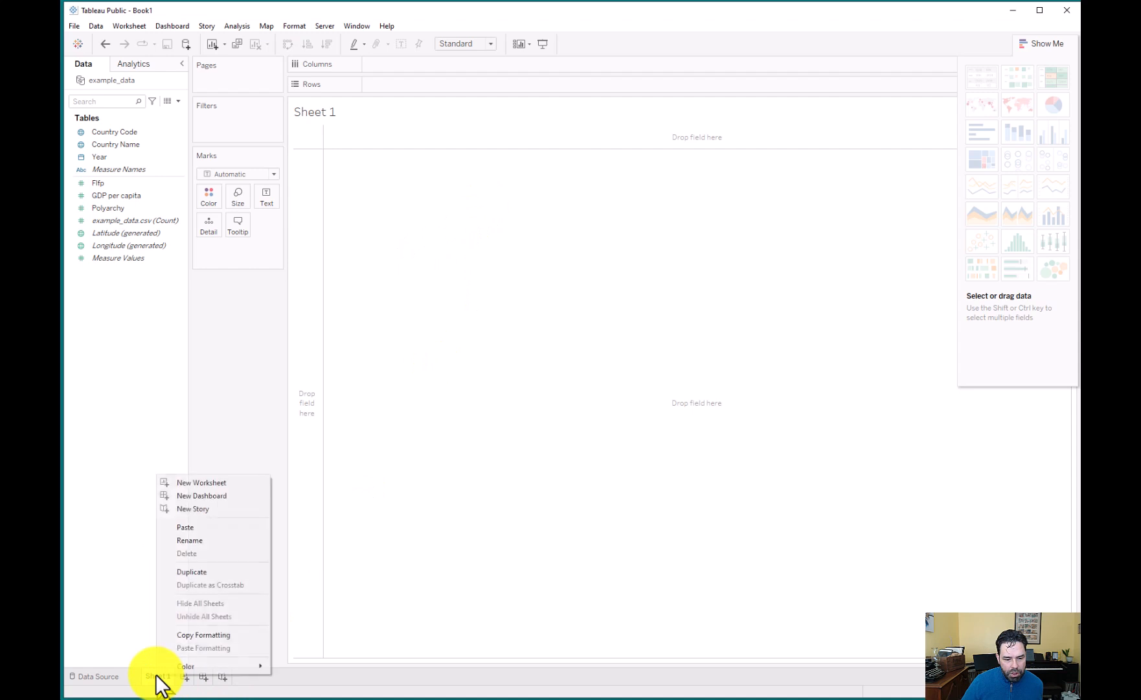
click(181, 546)
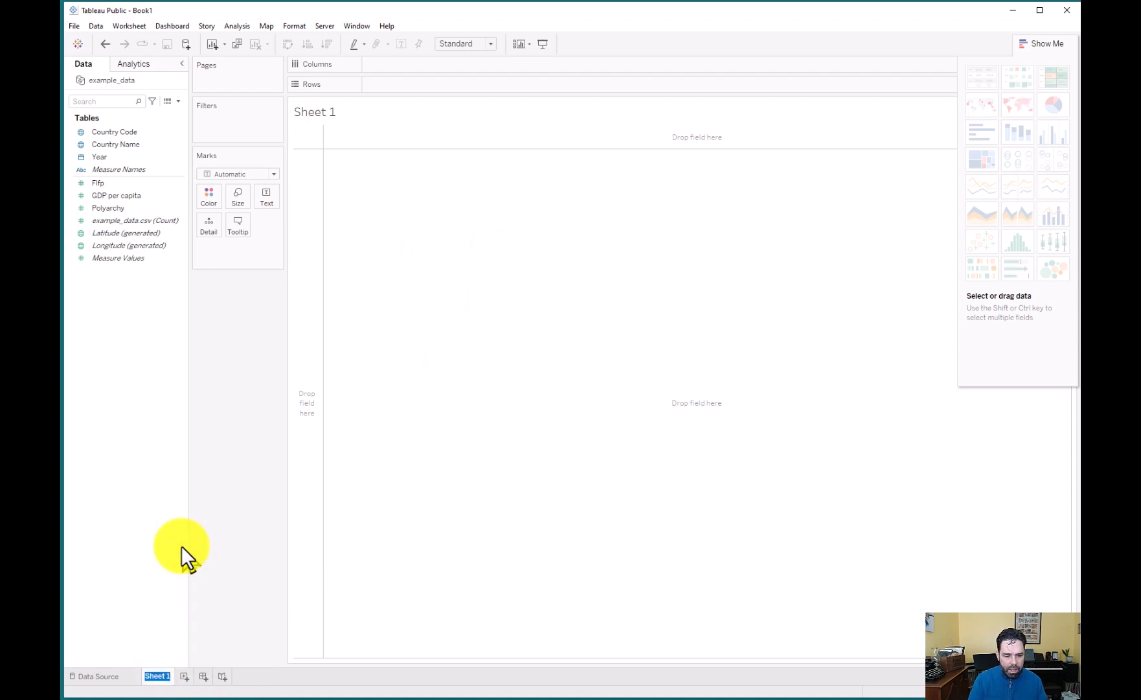
text(barchart)
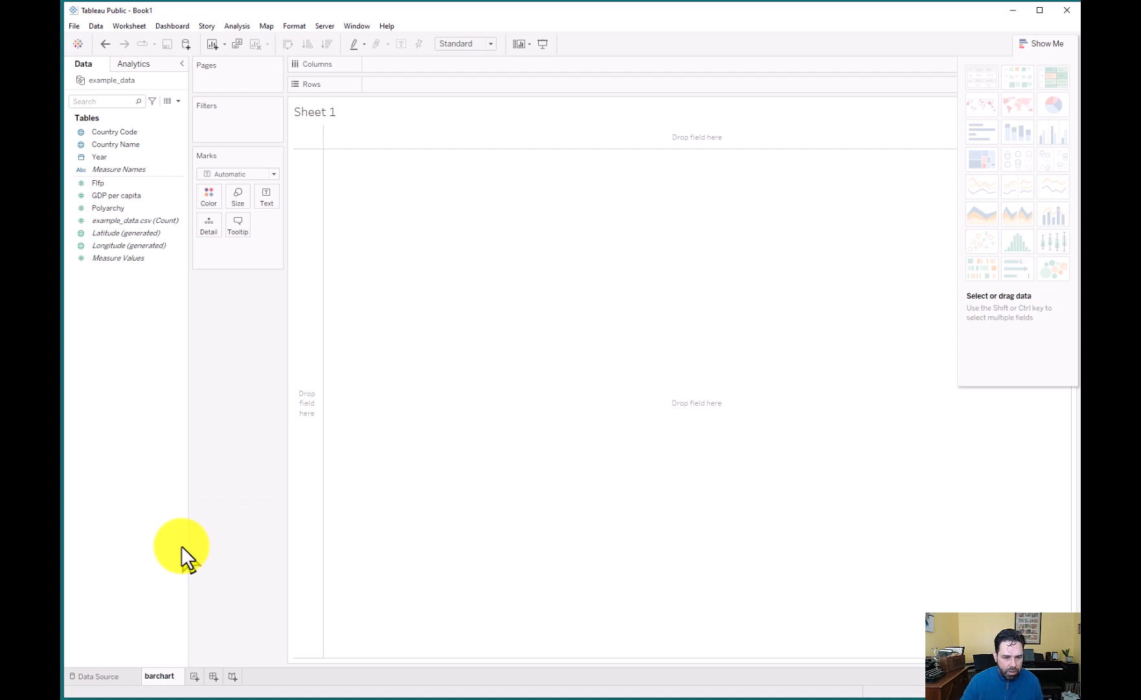
key(Return)
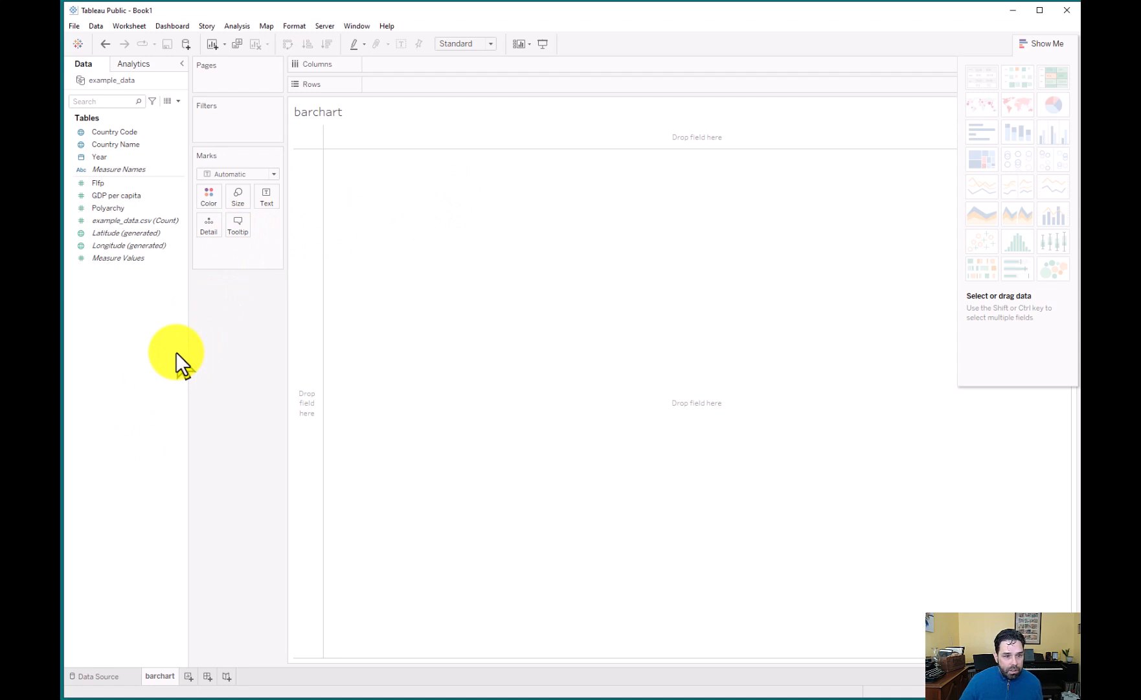
Build a bar chart with Country Name on the Columns shelf and Flfp on the Rows shelf.
click(130, 195)
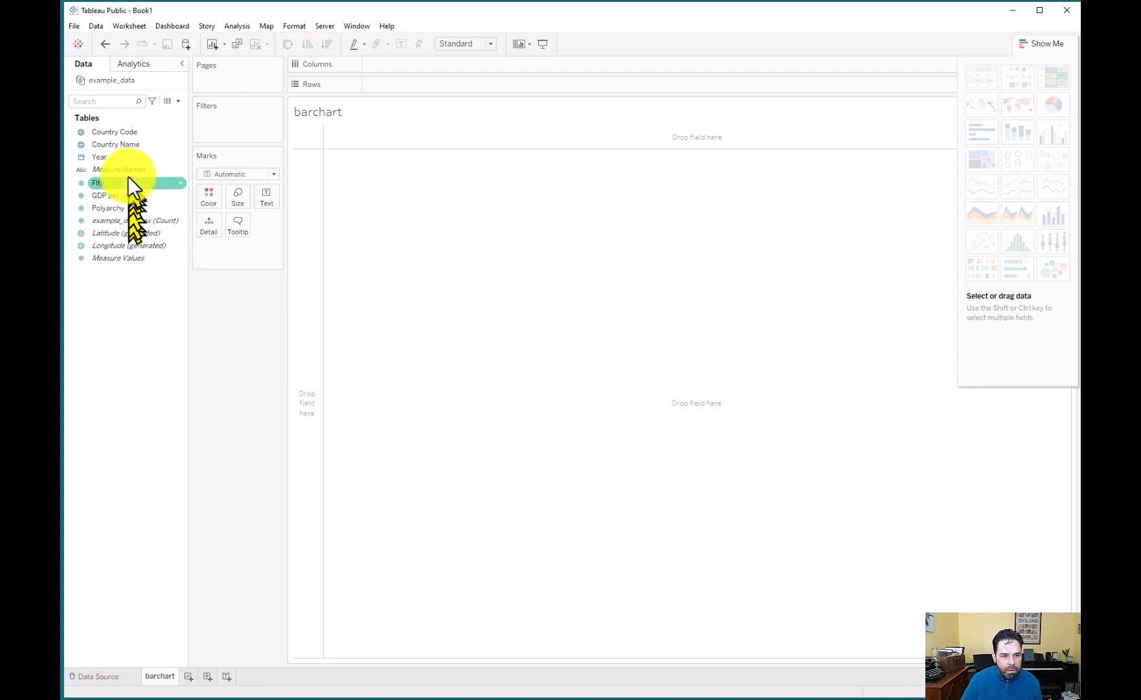
drag(134, 144, 419, 62)
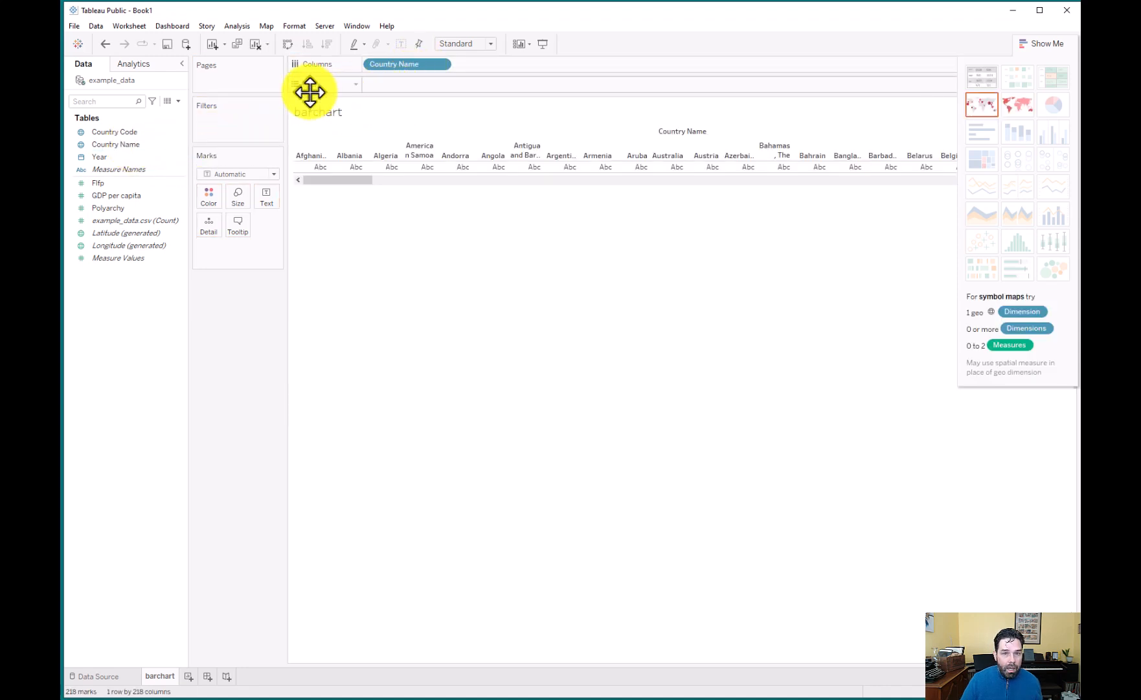
click(122, 184)
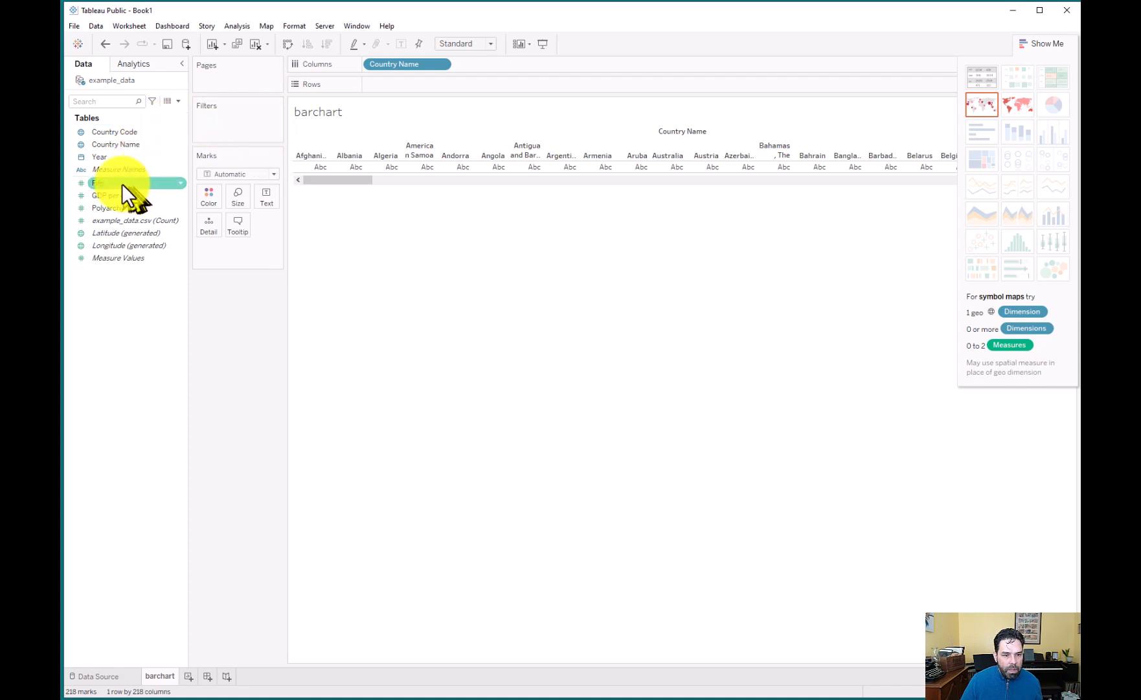
drag(123, 184, 408, 82)
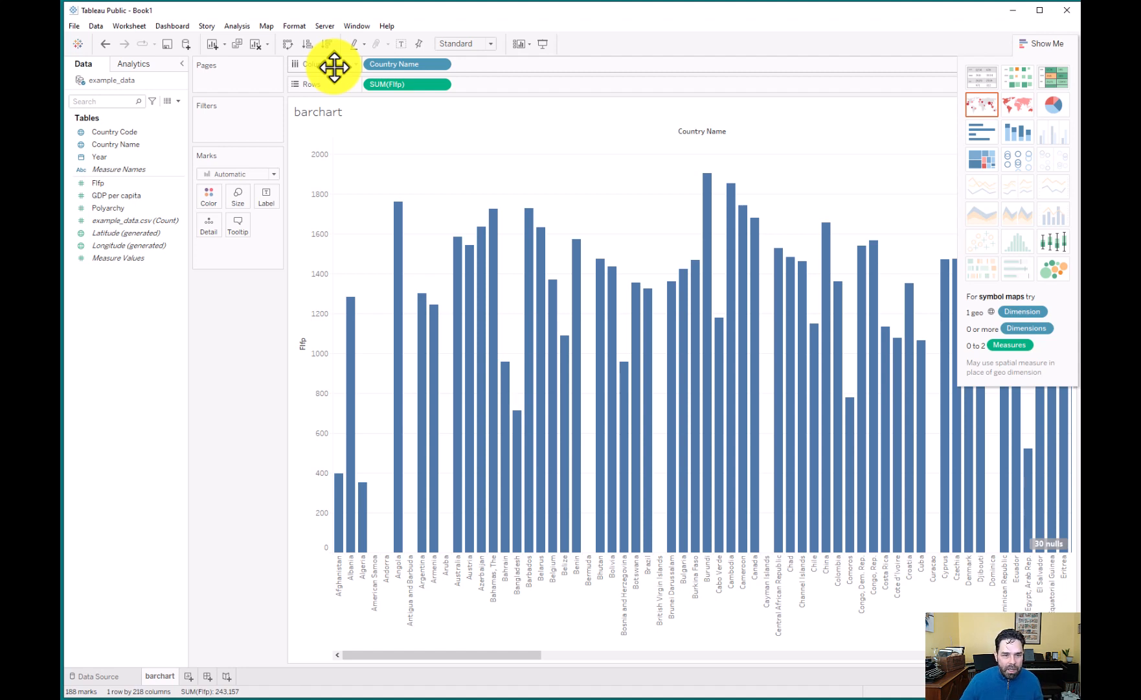
Swap the chart's rows and columns and swap them back to vertical bars.
click(285, 43)
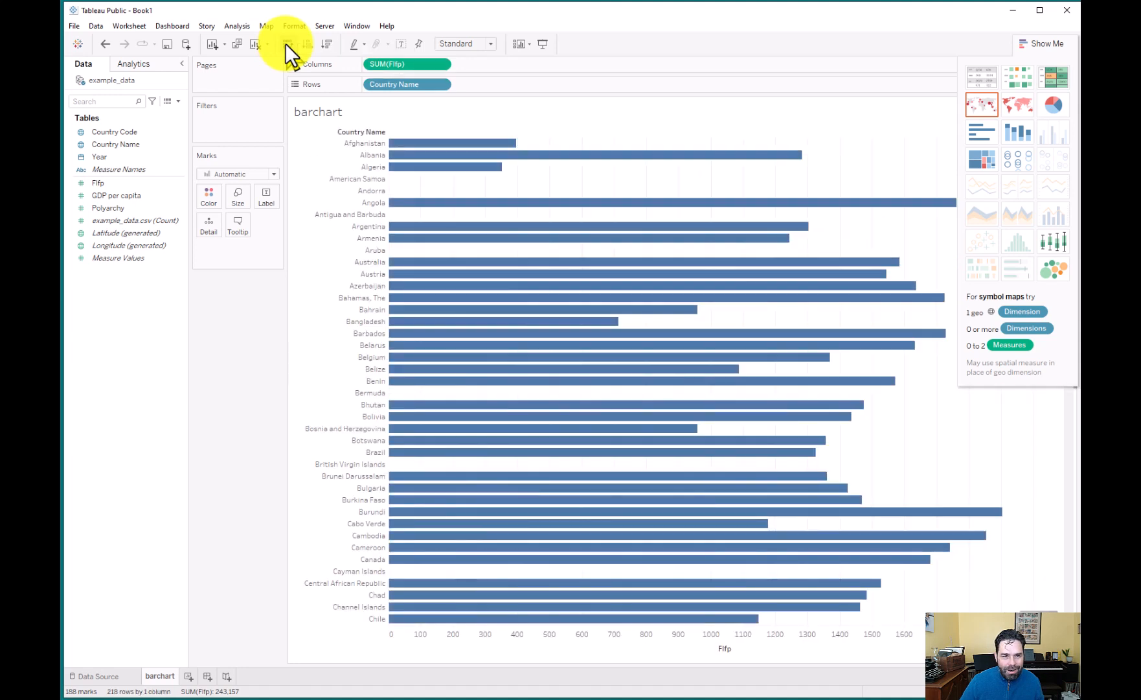
click(285, 43)
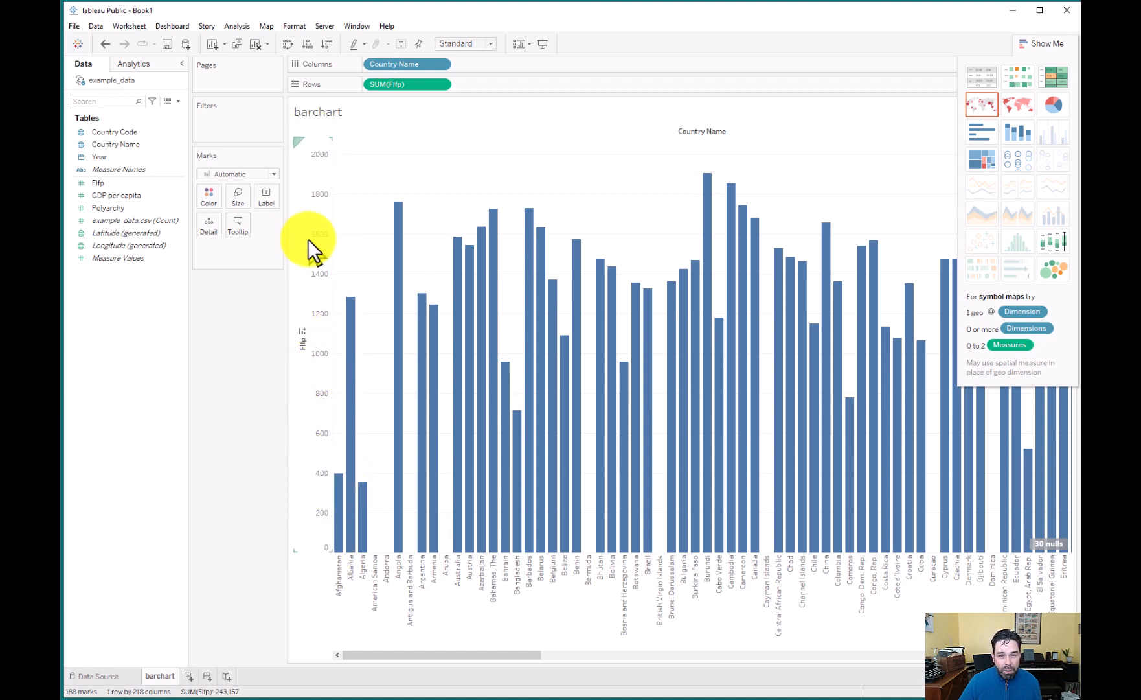
Change the aggregation of the Flfp measure on the Rows shelf to Average.
click(439, 84)
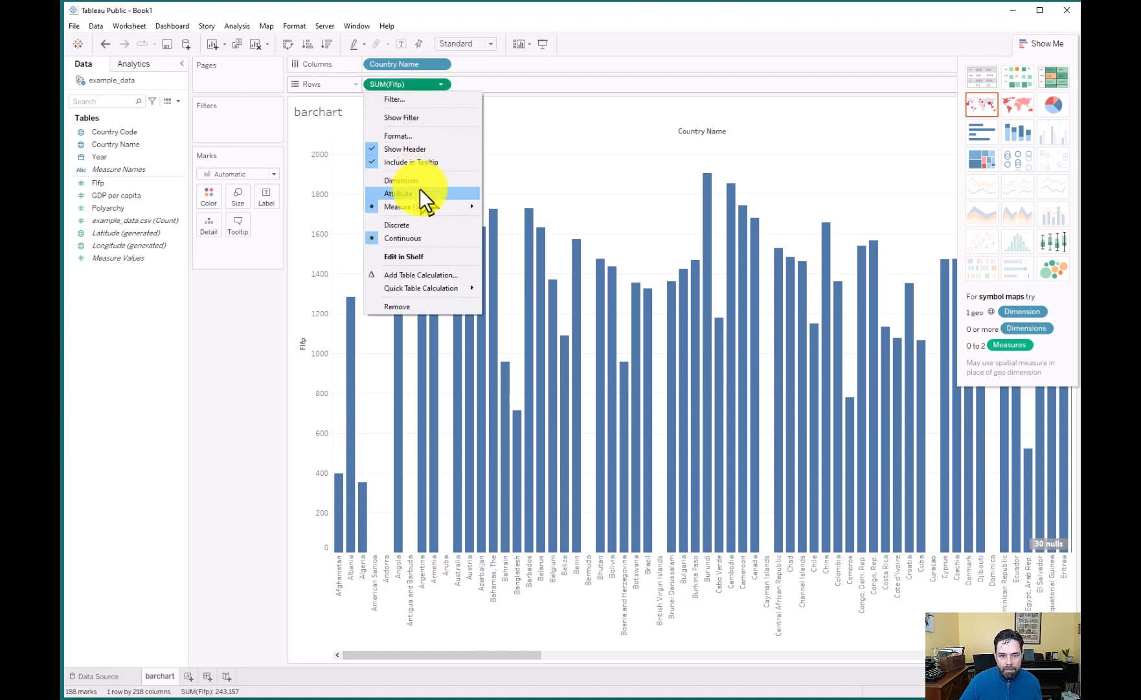
mouse_move(459, 207)
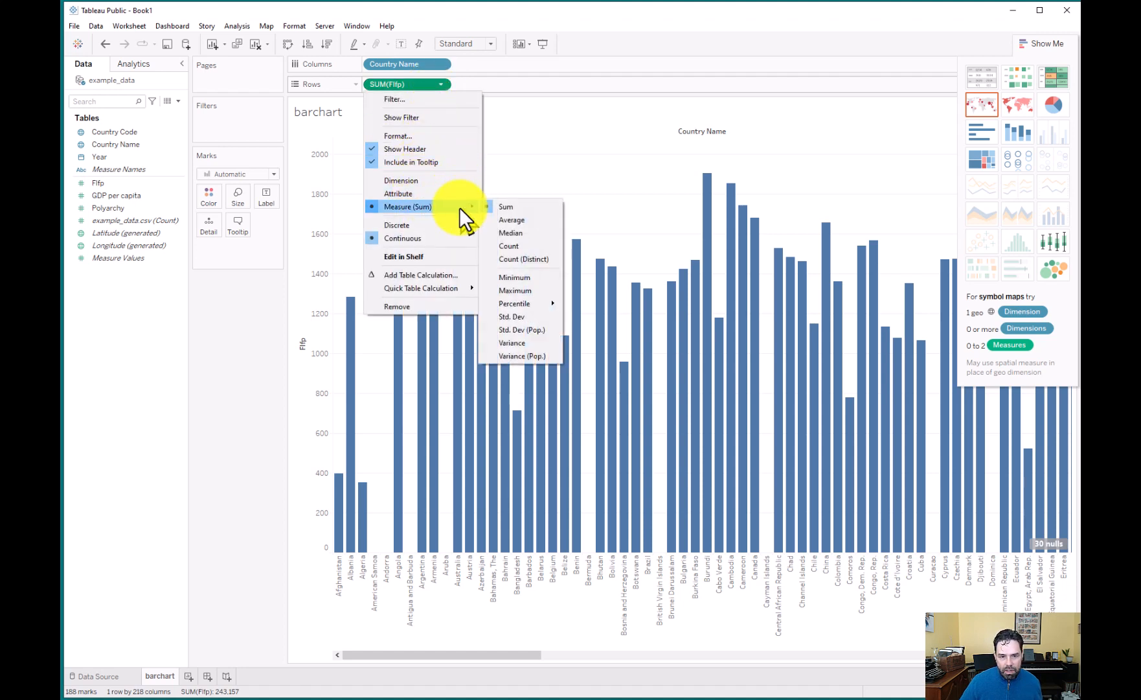
click(515, 217)
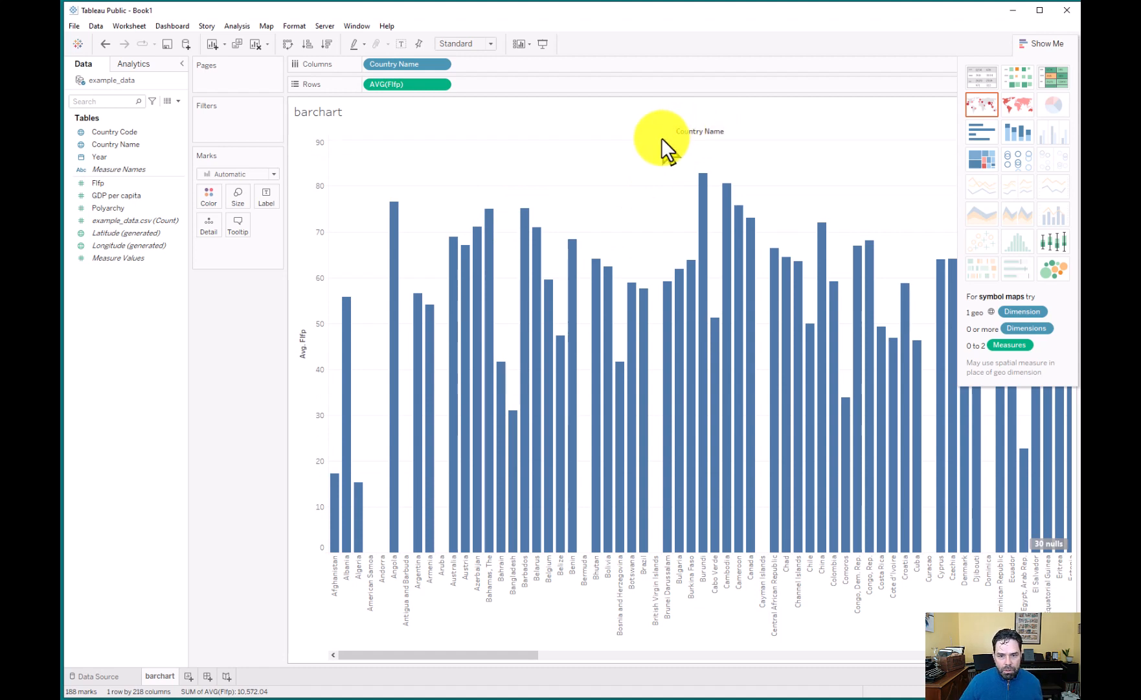
Replace the worksheet's title with "Levels of FLFP".
double_click(334, 114)
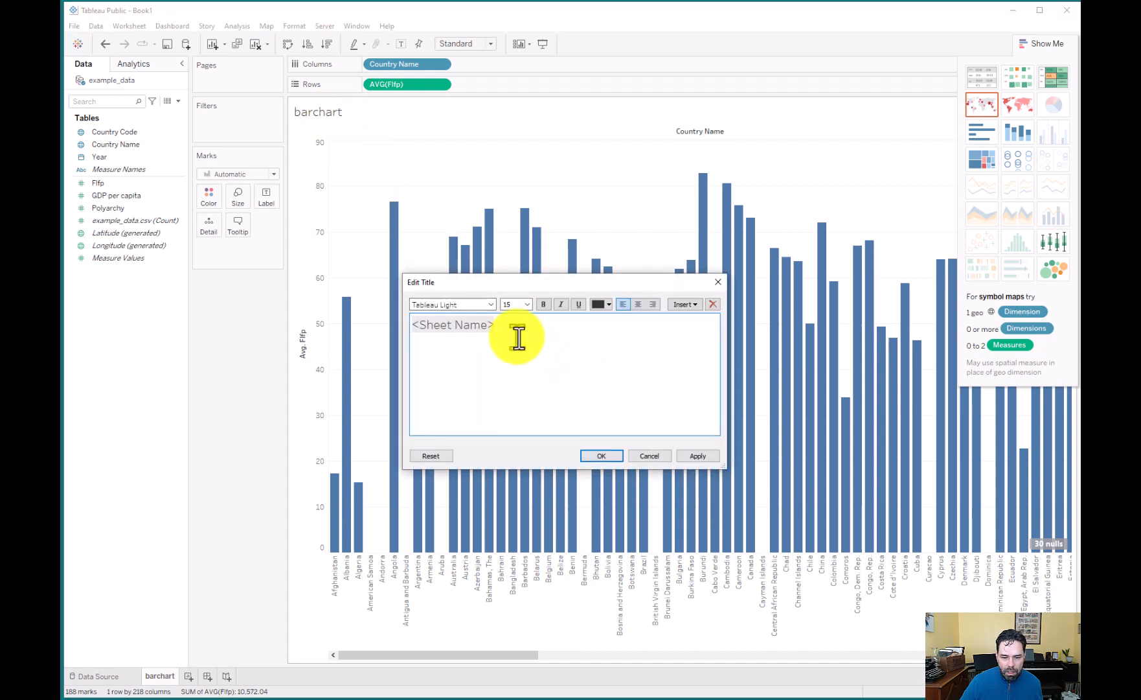
drag(512, 331, 375, 321)
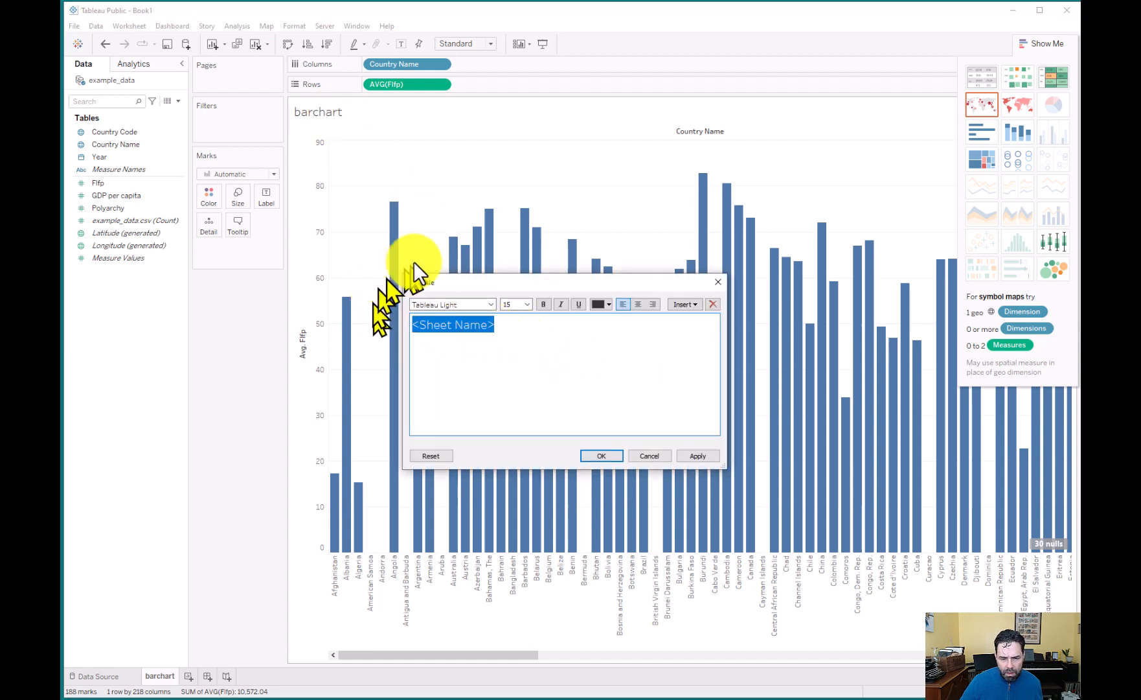
key(BackSpace)
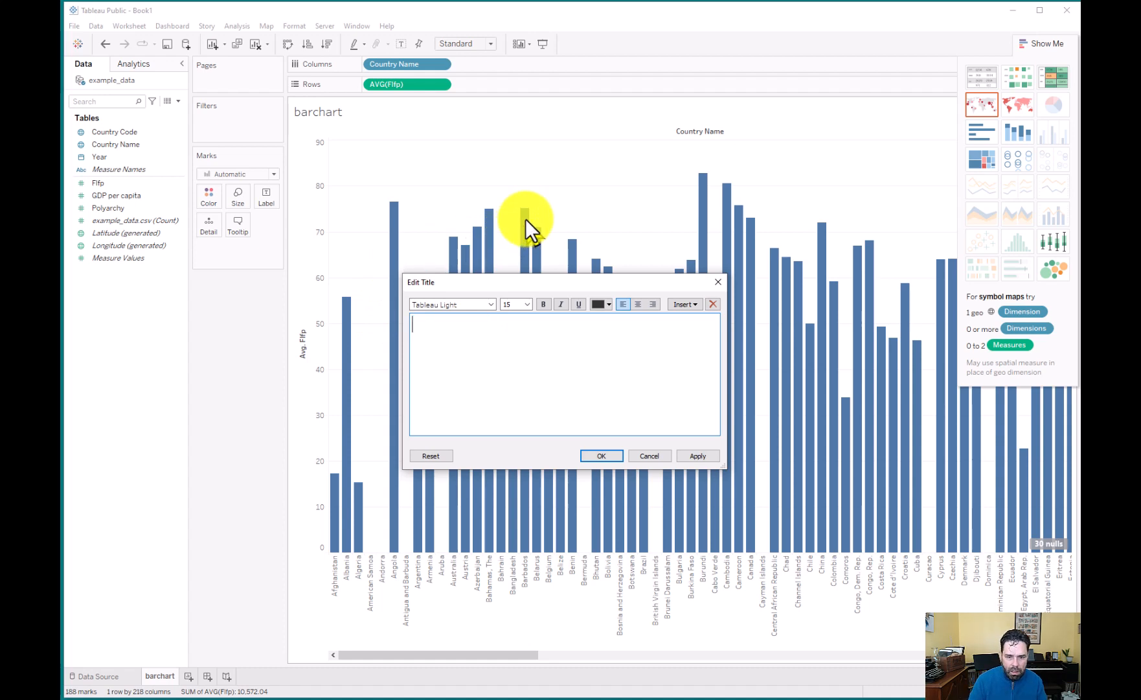
text(Lev)
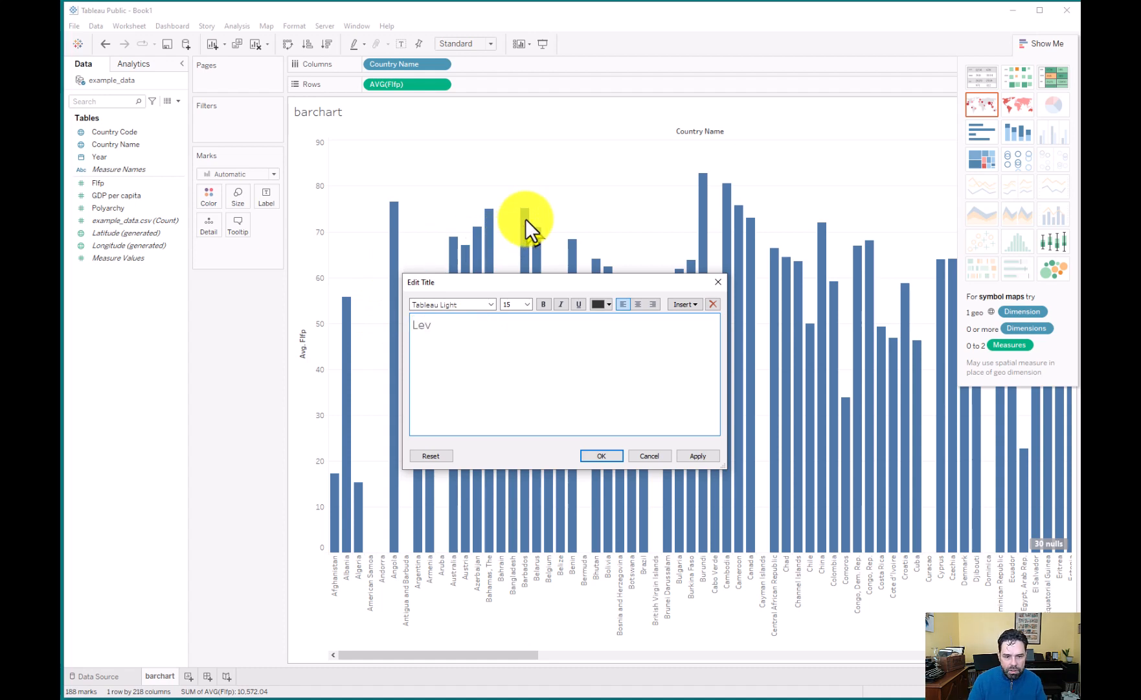
text(els of FLFP)
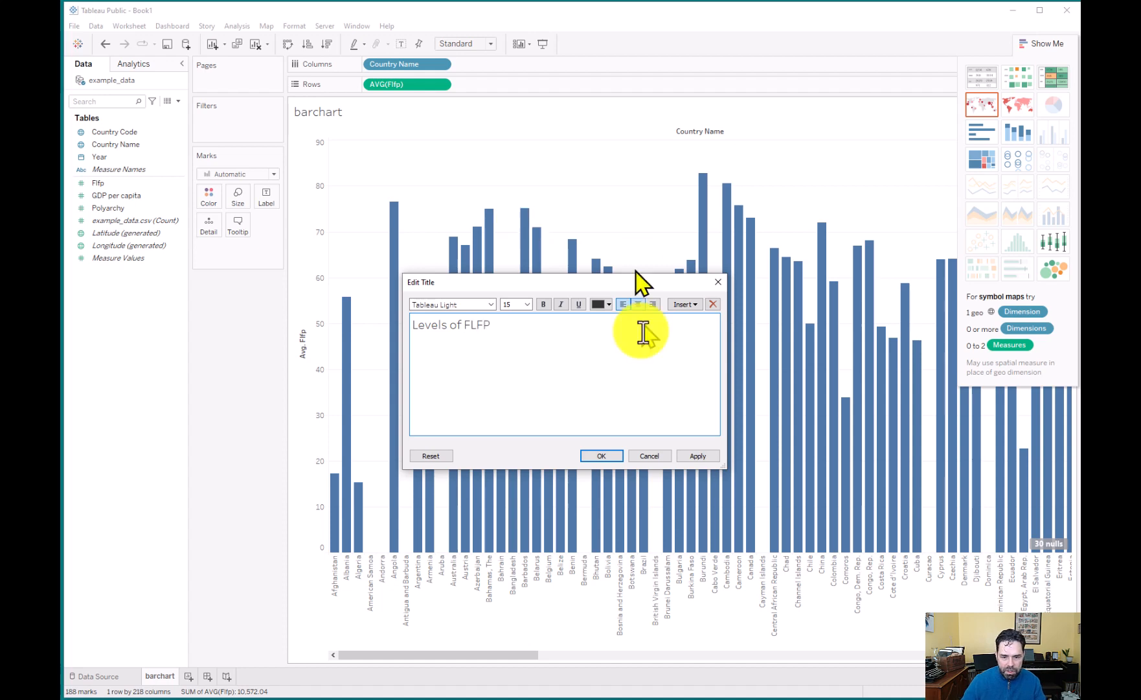
click(692, 455)
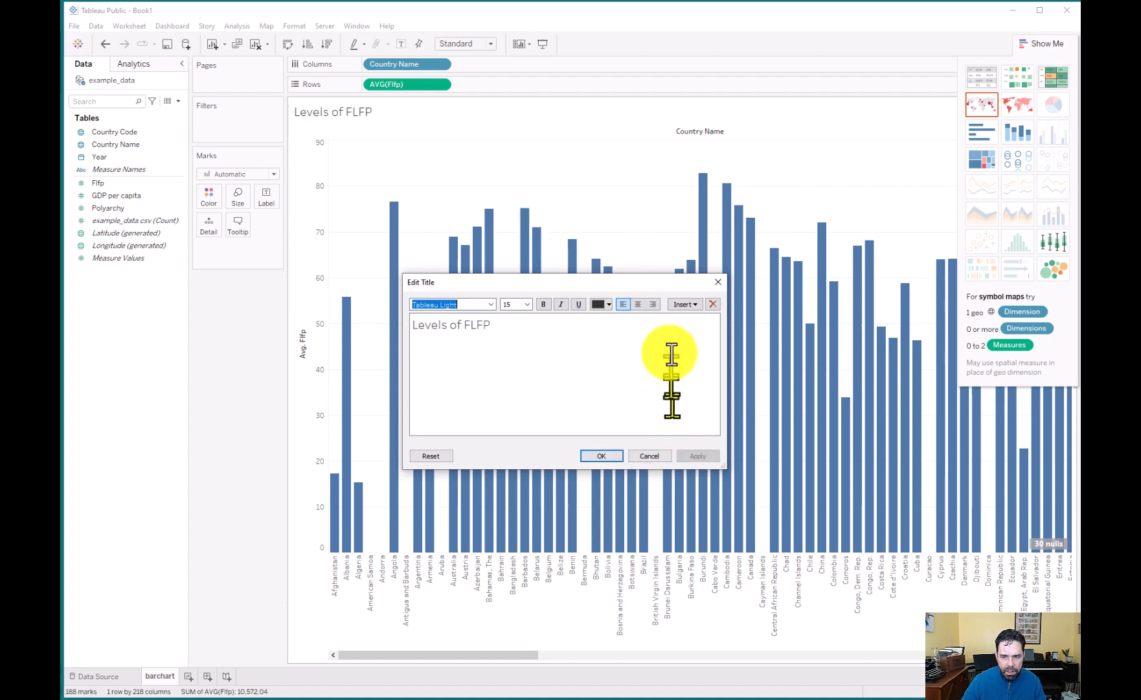
click(598, 454)
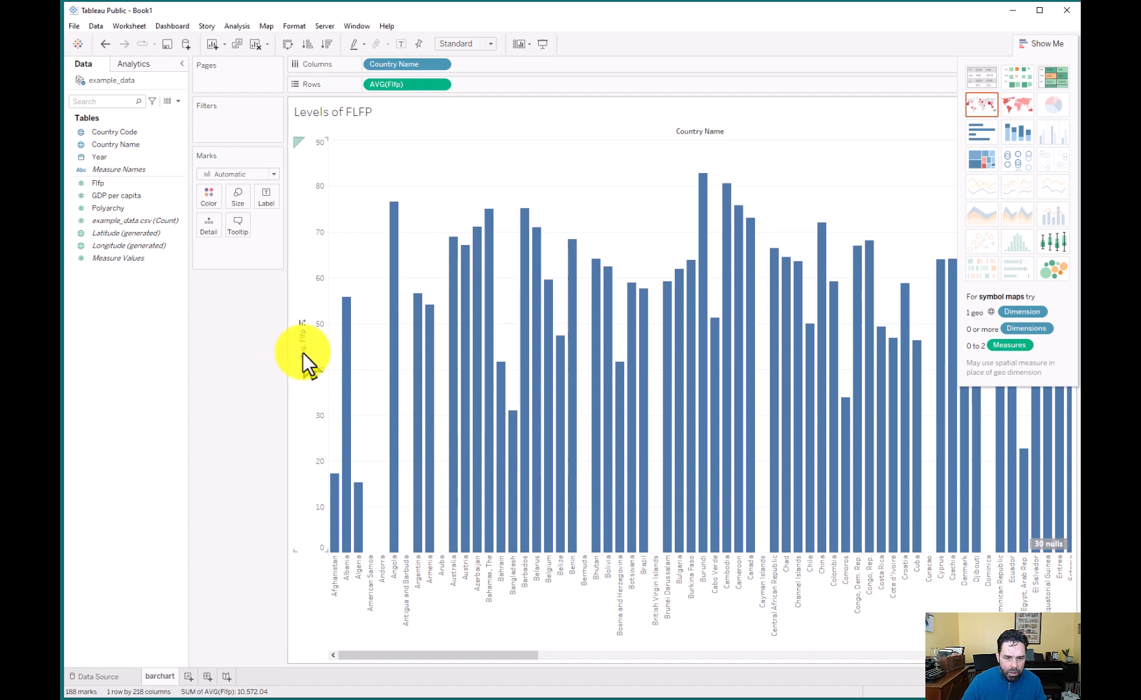
Set the vertical axis title to the custom text "FLFP %".
double_click(303, 351)
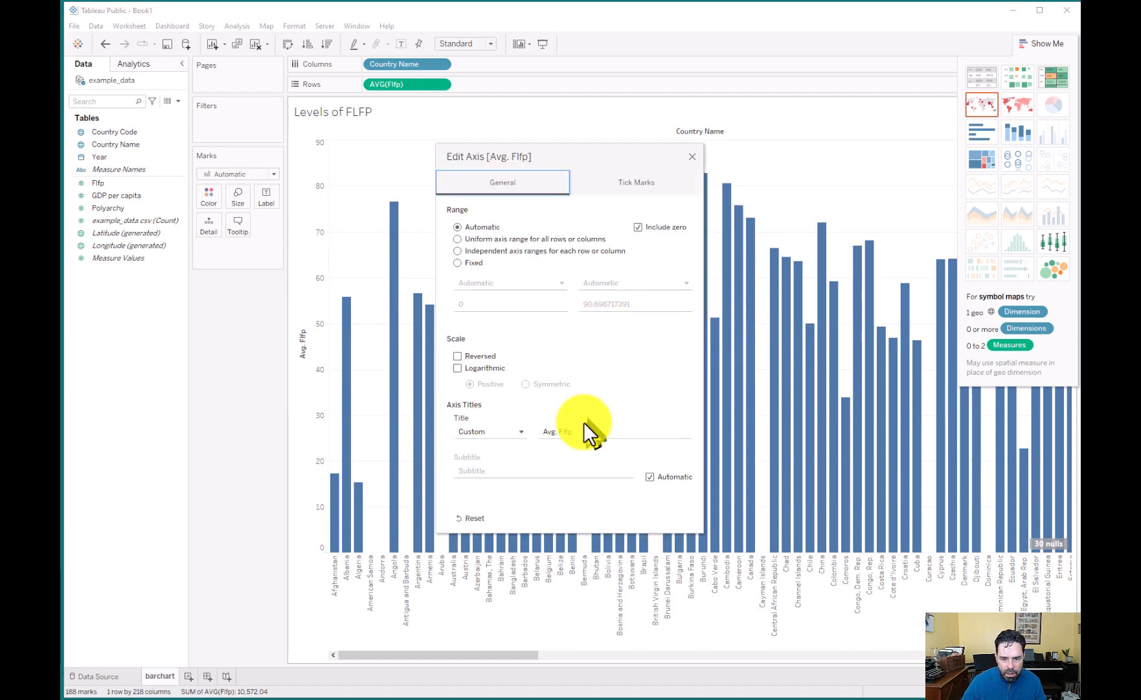
click(565, 429)
triple_click(565, 429)
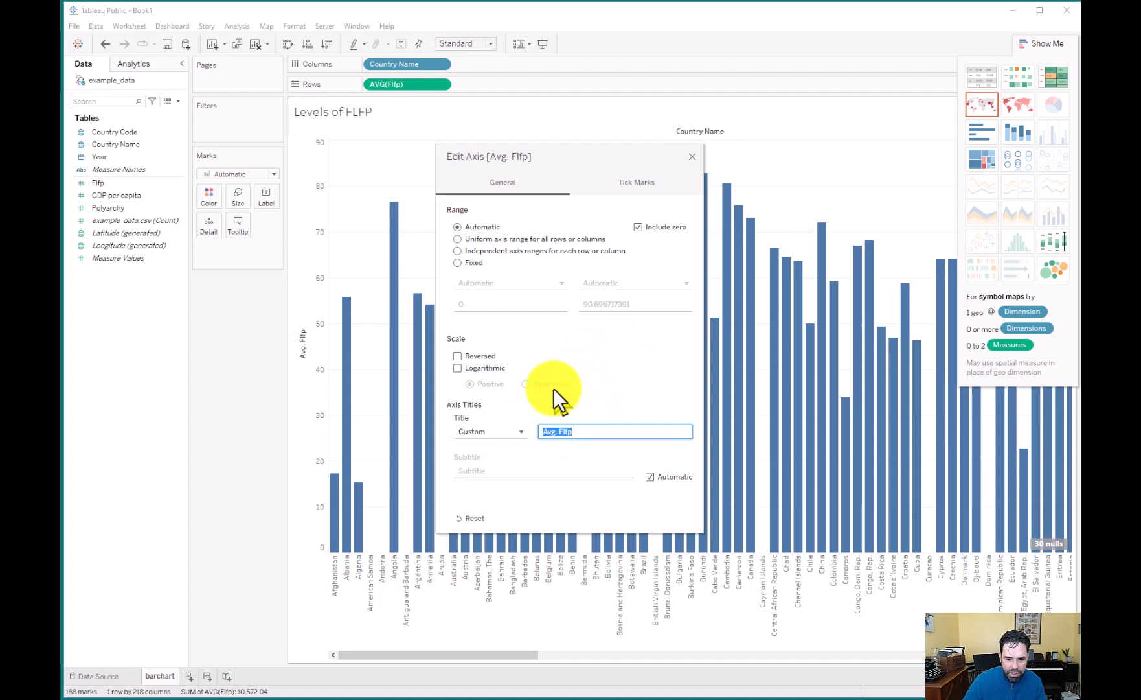
text(FLFP %)
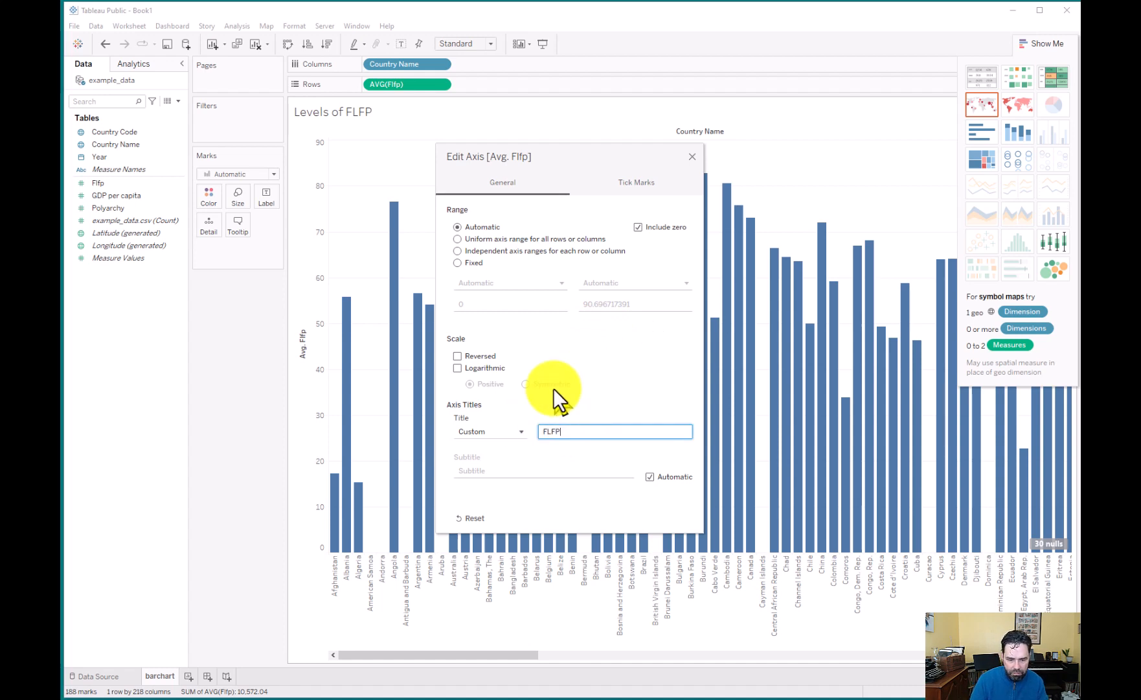
click(691, 154)
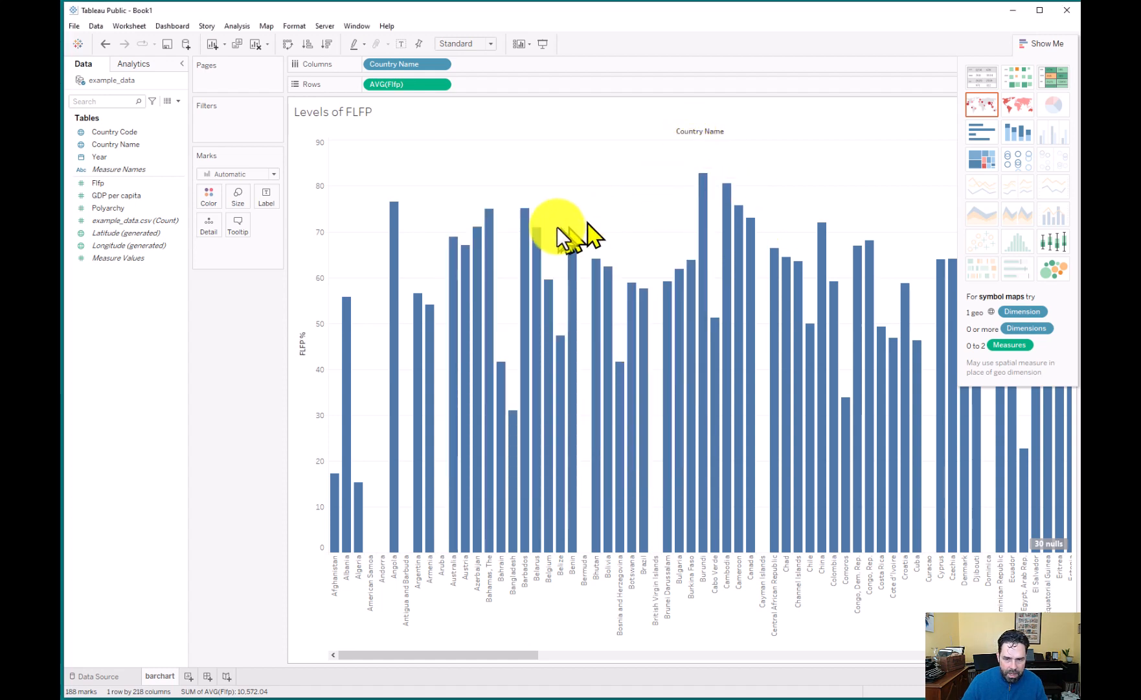
Hide the "Country Name" field label above the columns of the bar chart.
right_click(702, 129)
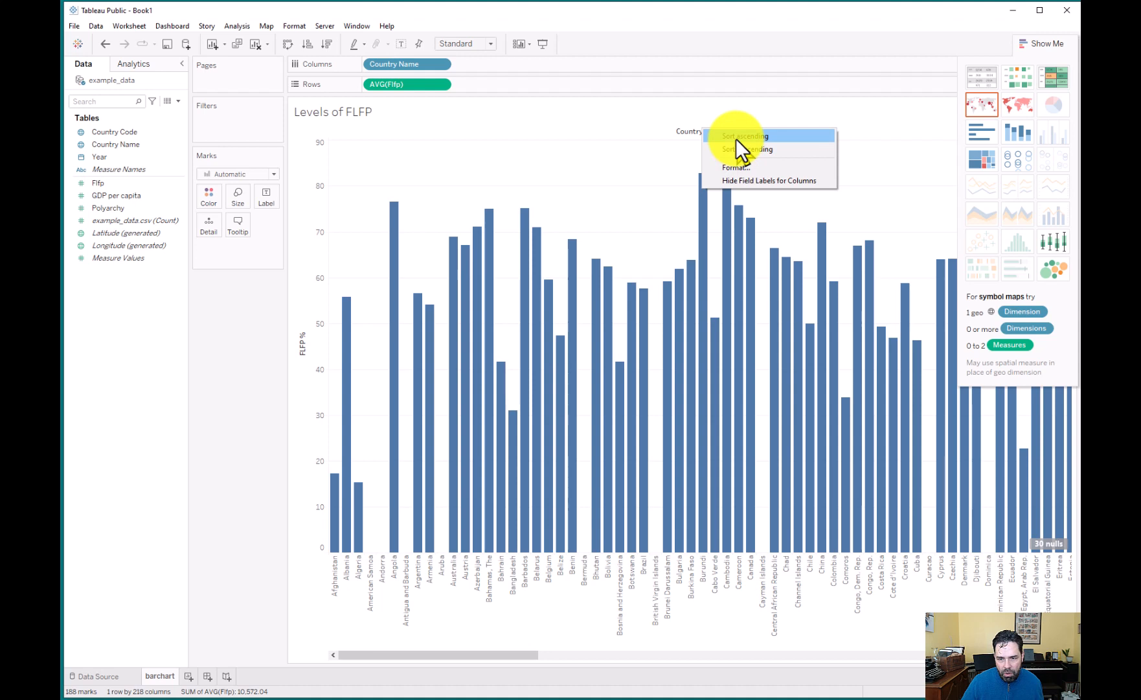
click(687, 130)
right_click(686, 129)
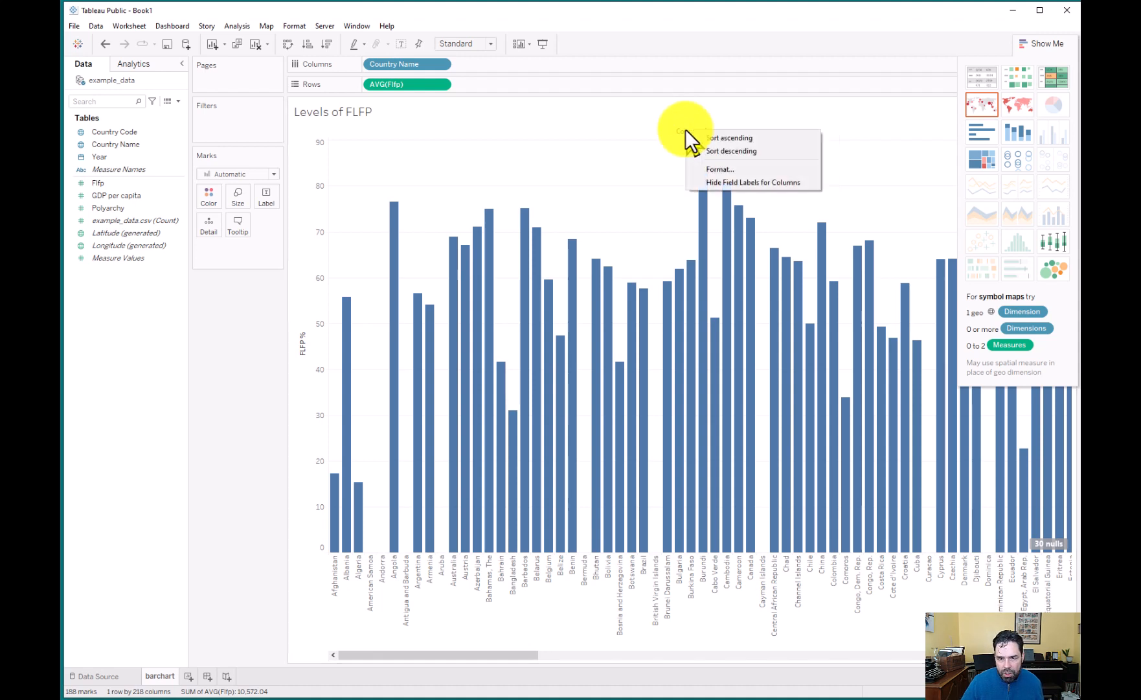
click(736, 182)
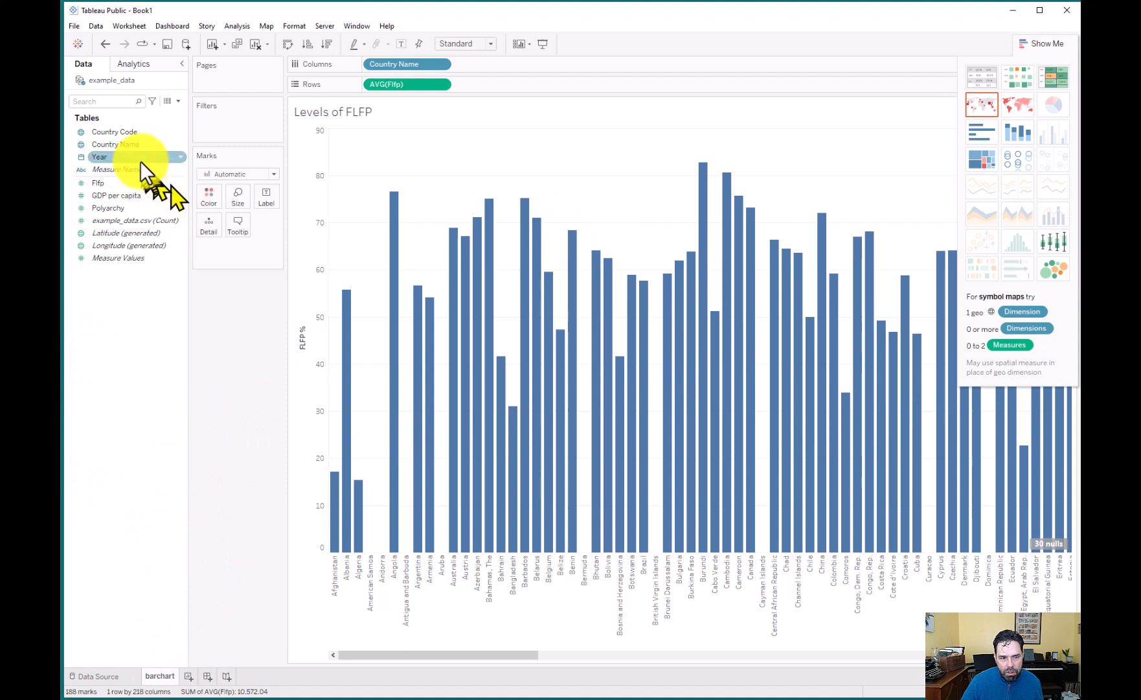
Start a Country Name filter with all countries deselected, and include Brazil and Russian Federation.
click(134, 143)
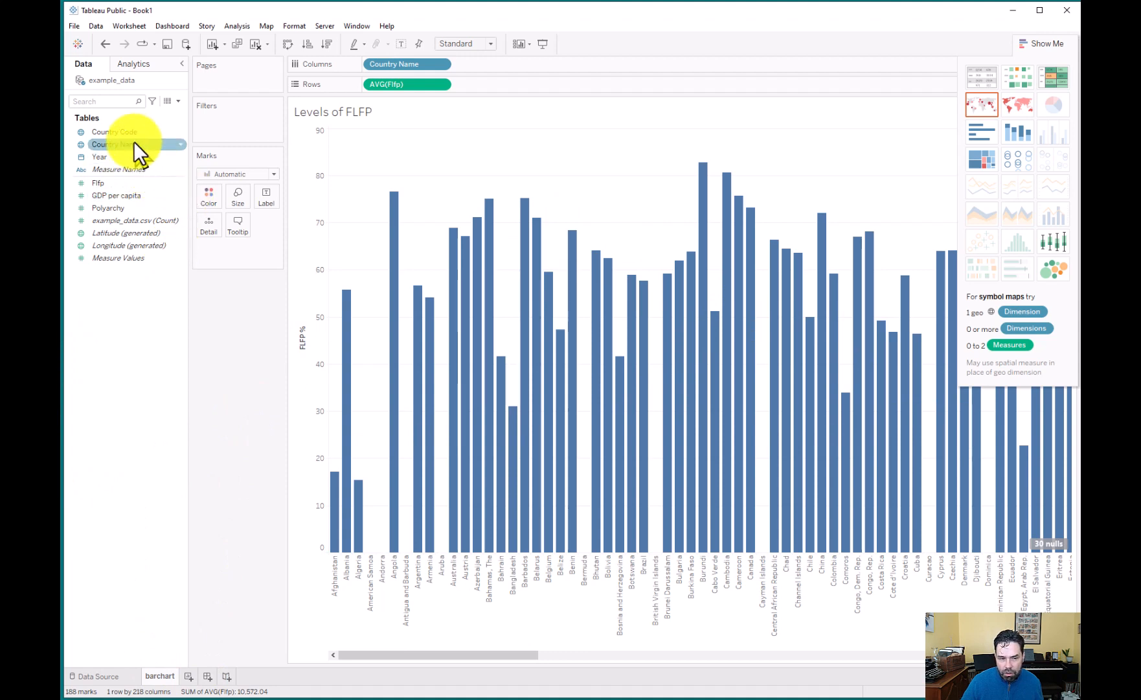
drag(134, 140, 227, 121)
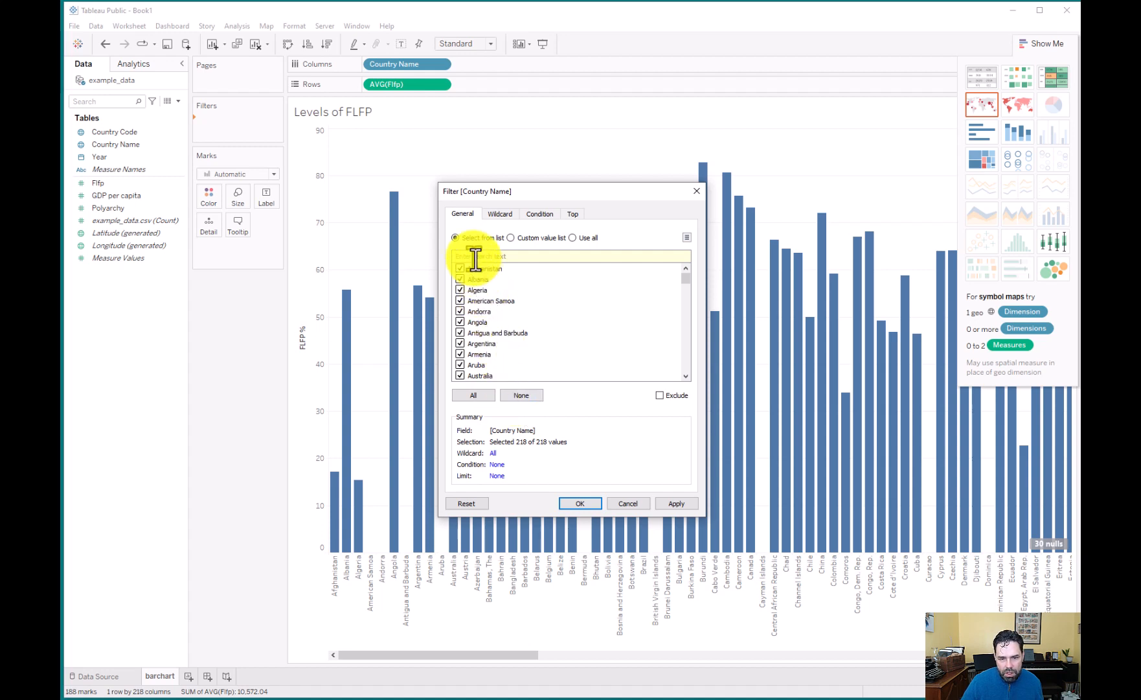
click(507, 393)
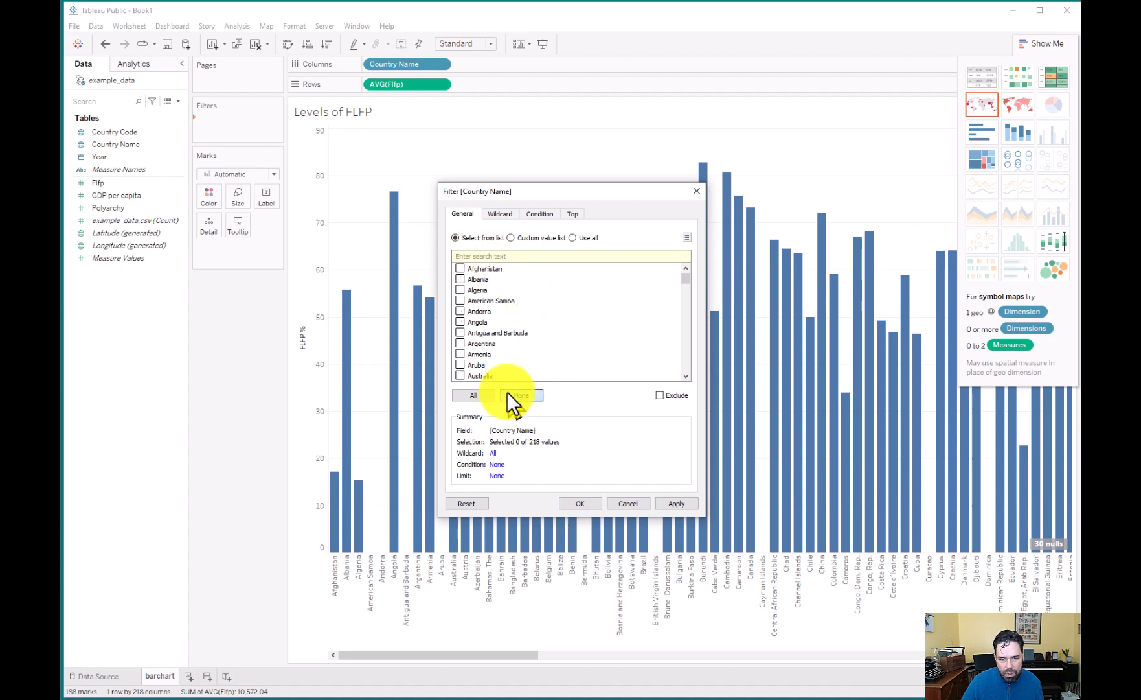
click(495, 257)
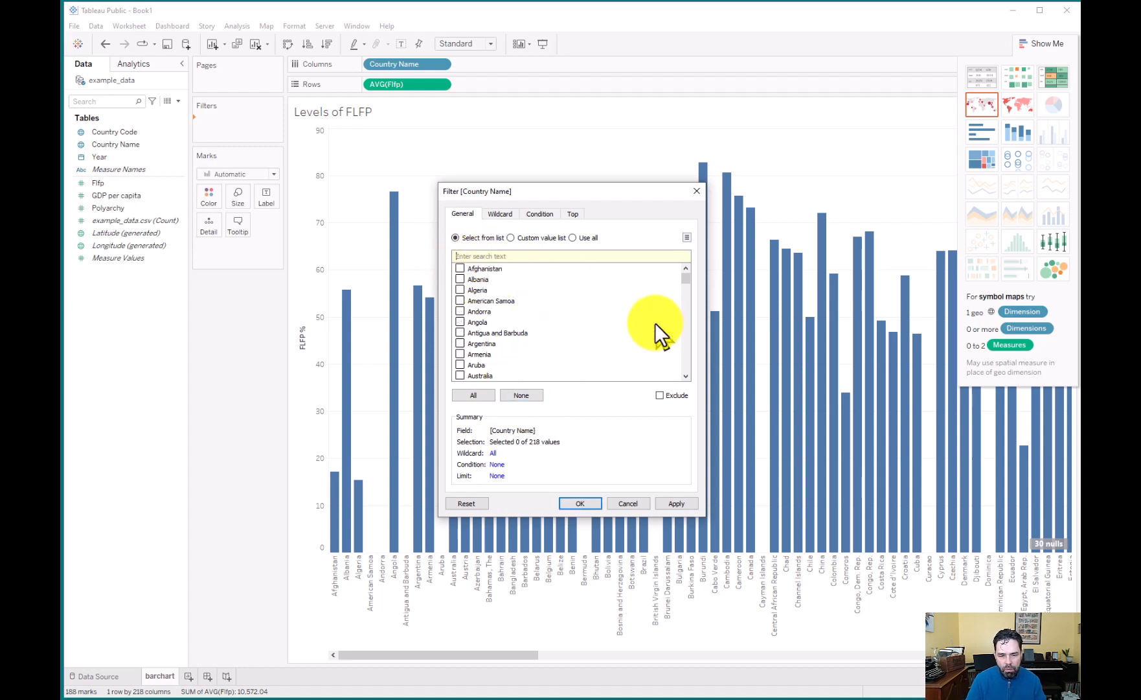
text(Brazil)
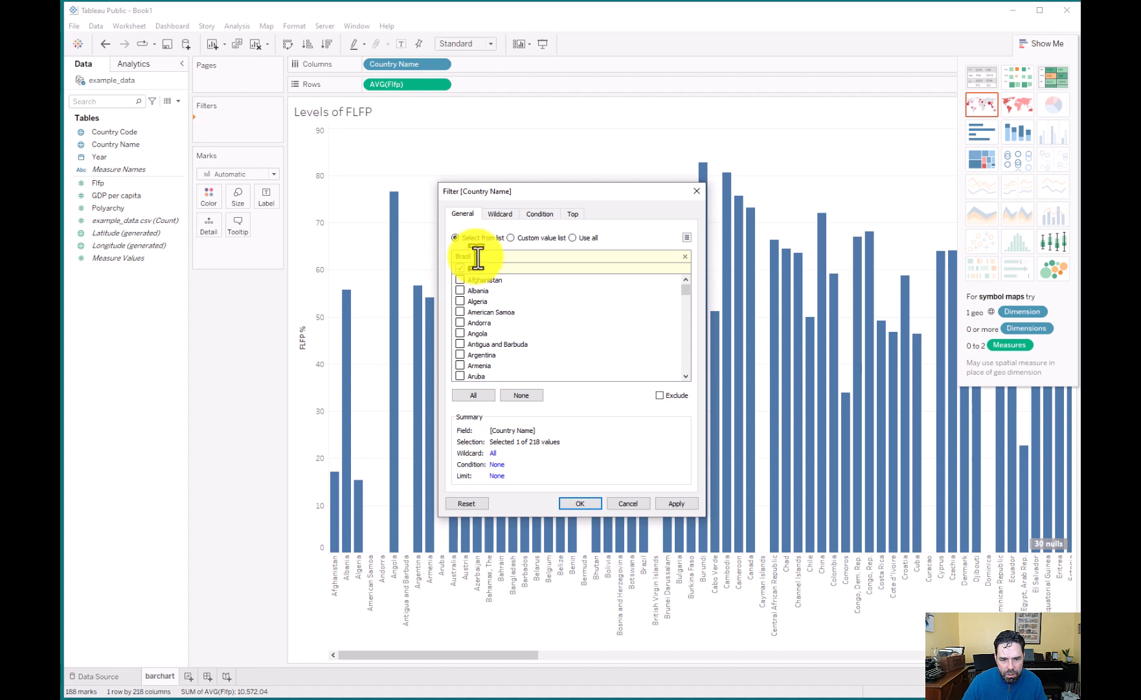
drag(476, 257, 449, 254)
text(R)
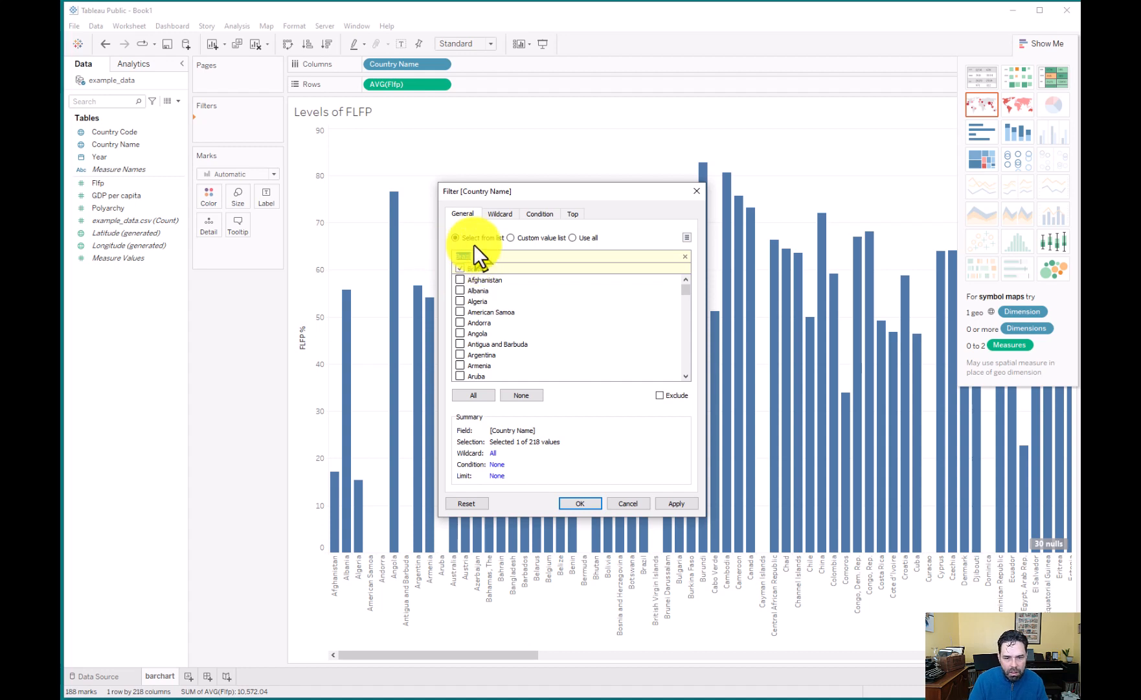
text(ussia)
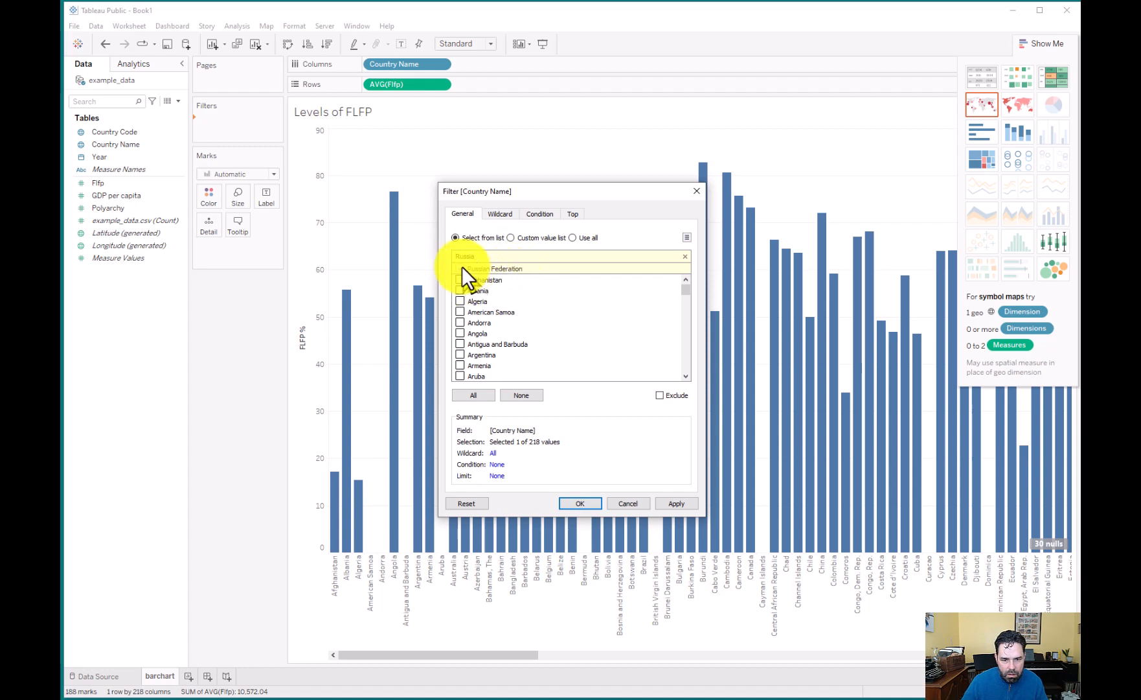
click(460, 268)
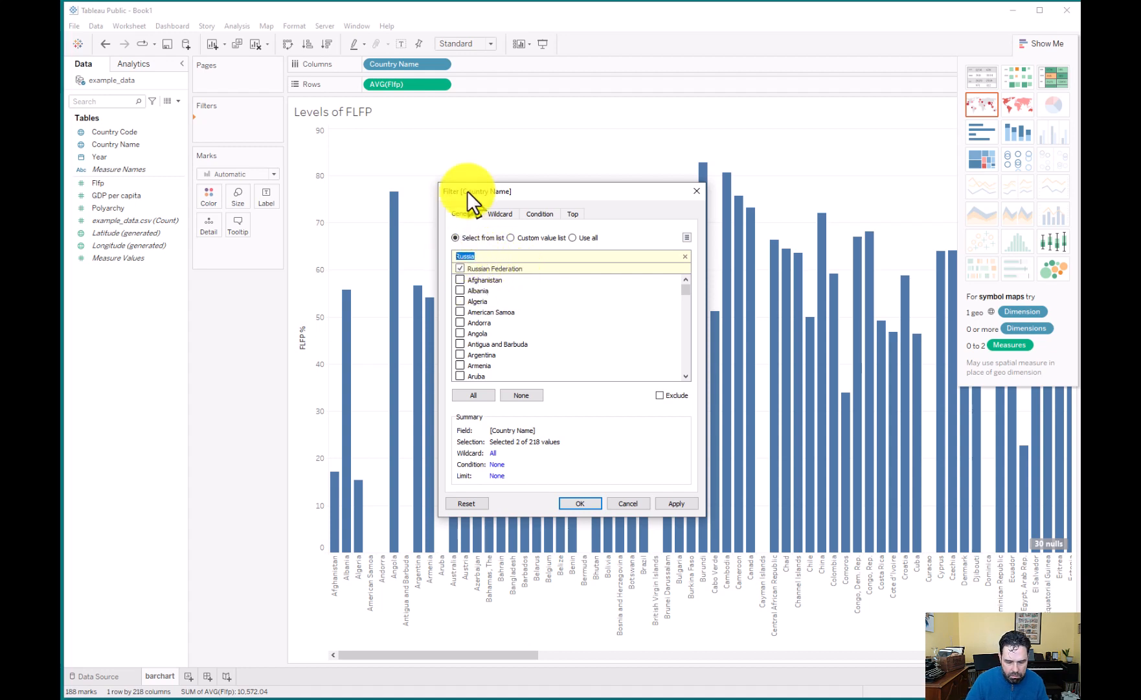
Include India, China and South Africa in the Country Name filter and apply it to the bar chart.
text(India)
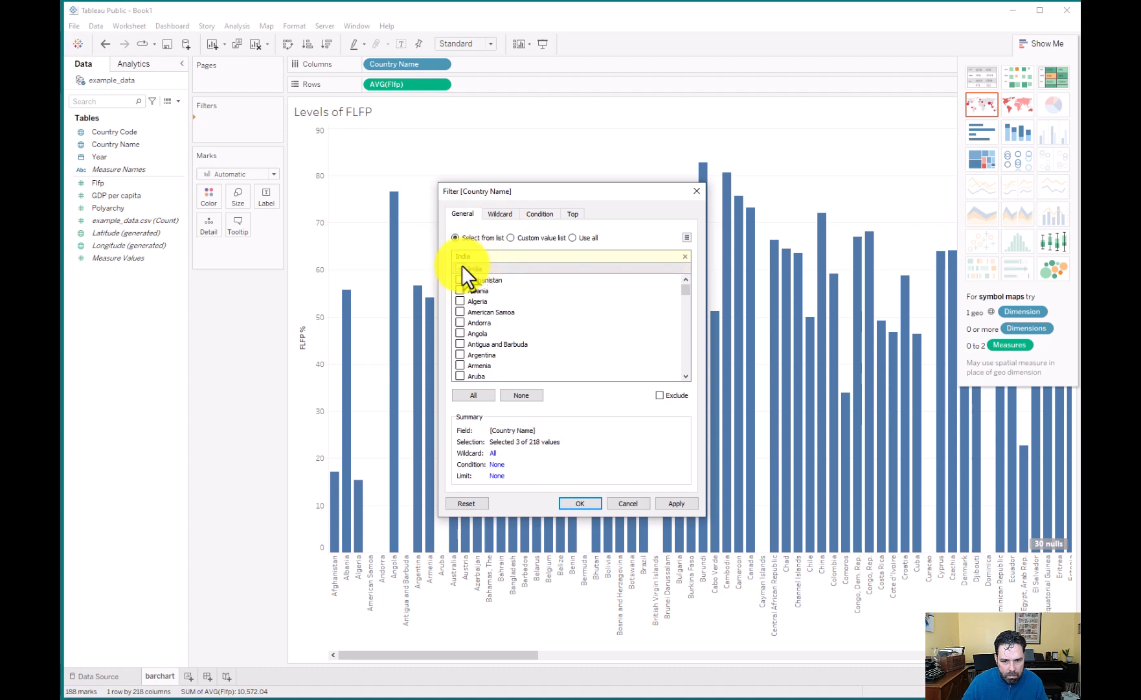
click(462, 265)
text(China)
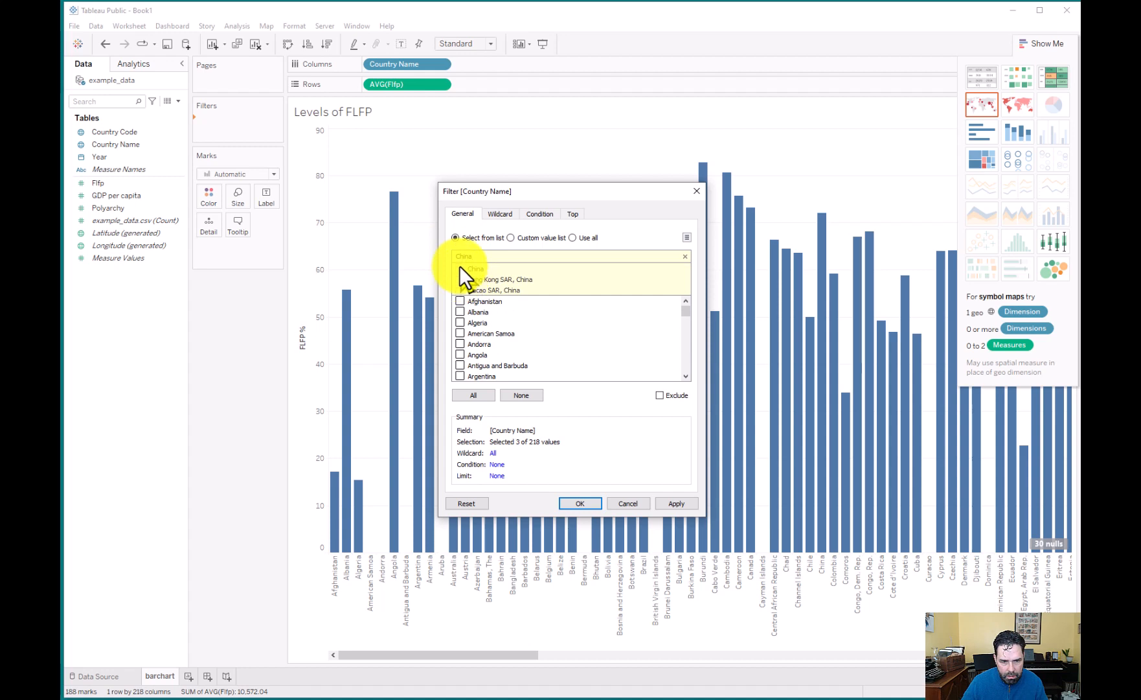
click(460, 266)
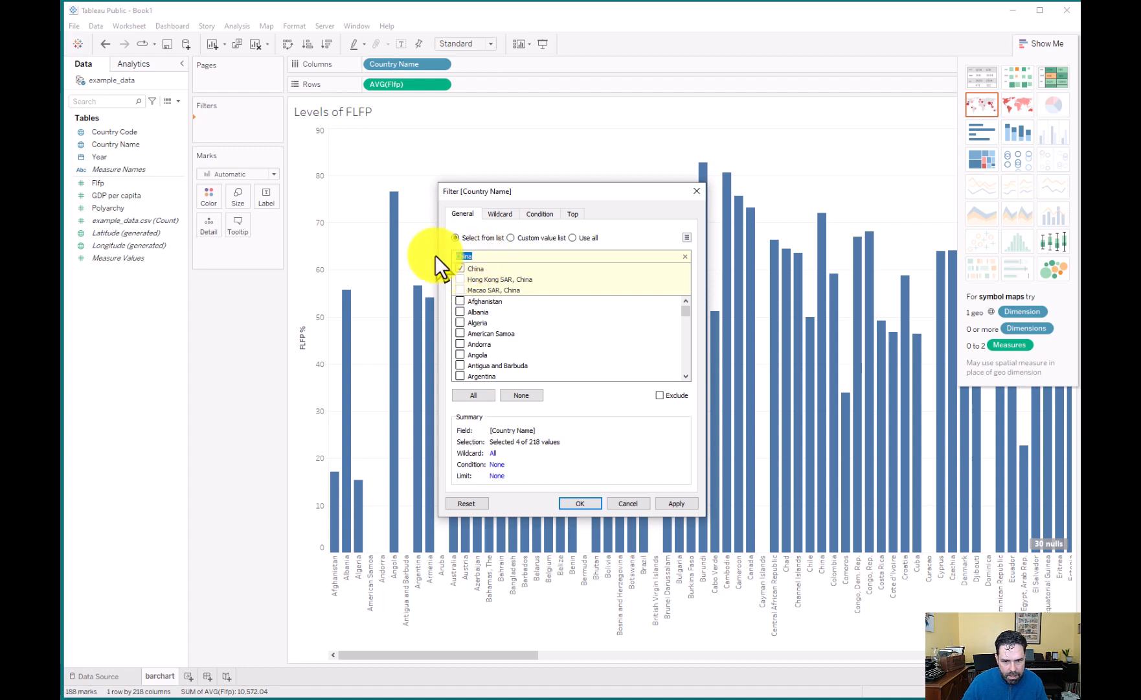
text(South Afr)
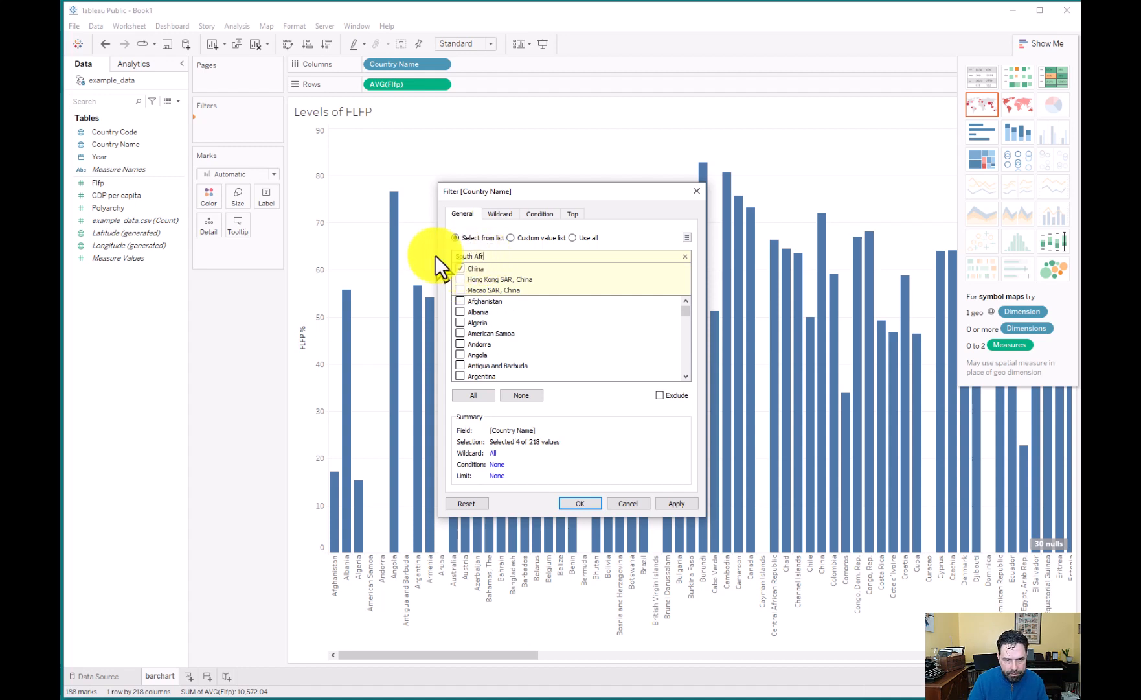
text(ica)
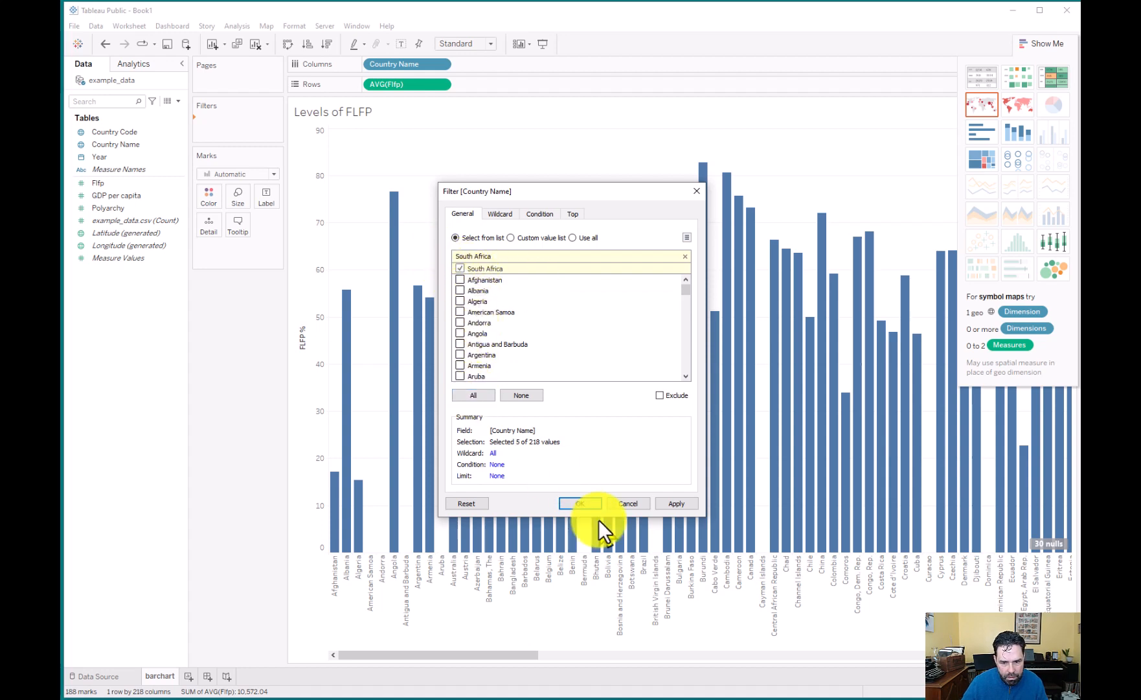
click(660, 502)
click(595, 500)
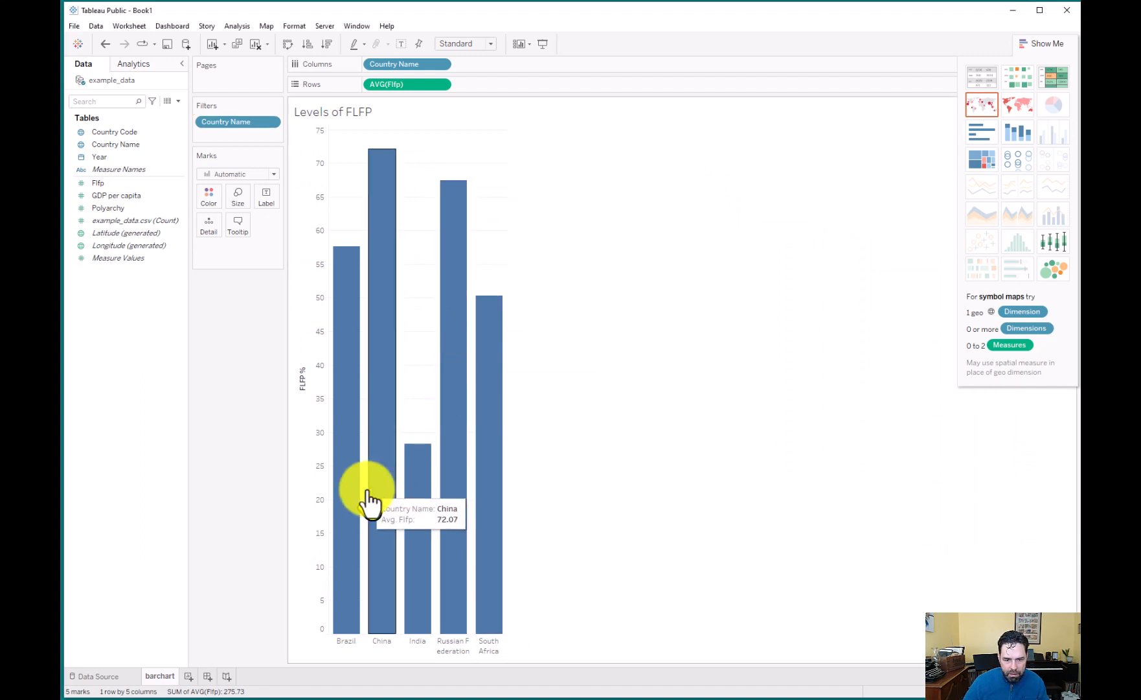
Remove the Country Name filter from the bar chart worksheet.
mouse_move(346, 458)
mouse_move(473, 465)
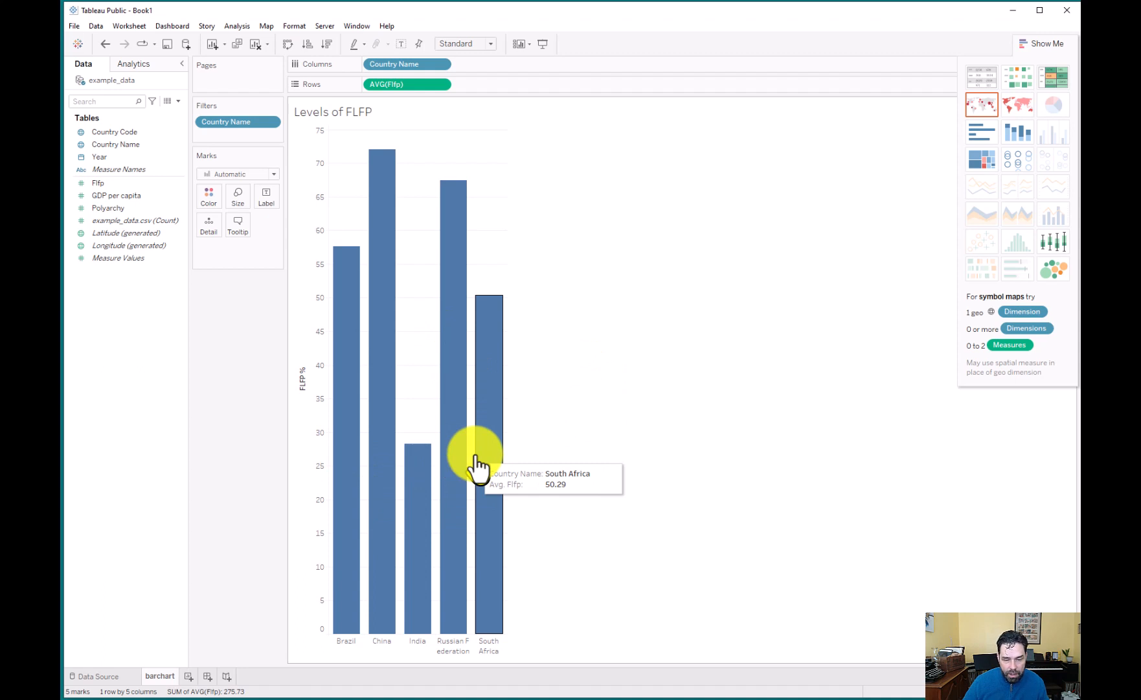
right_click(243, 123)
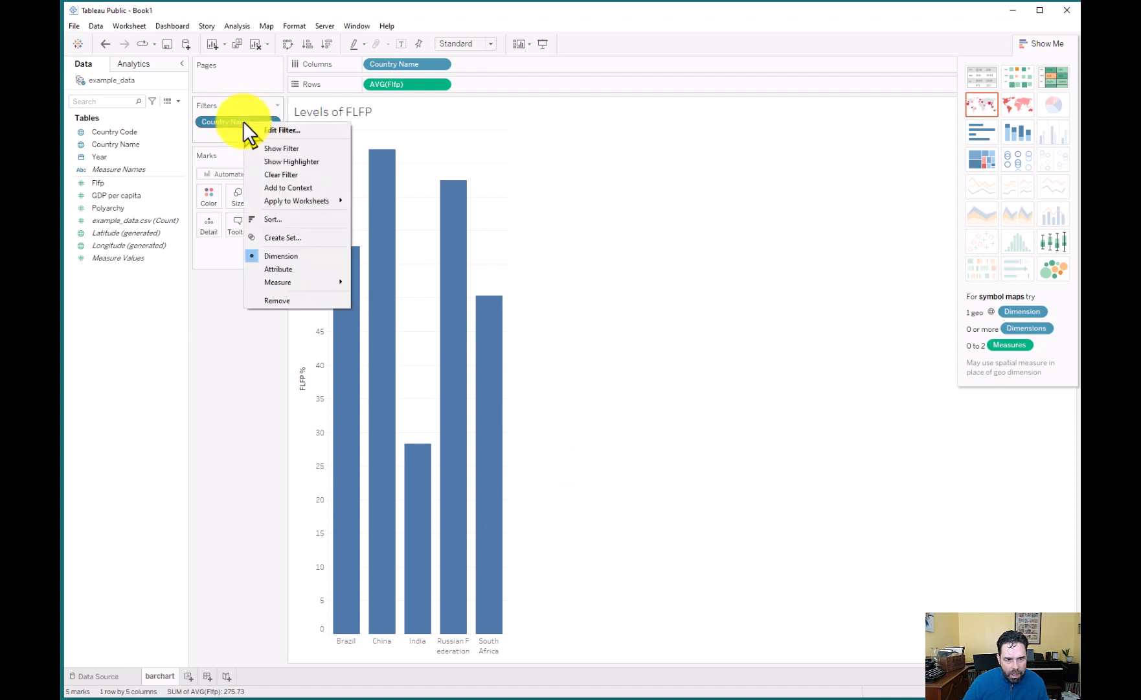
click(277, 300)
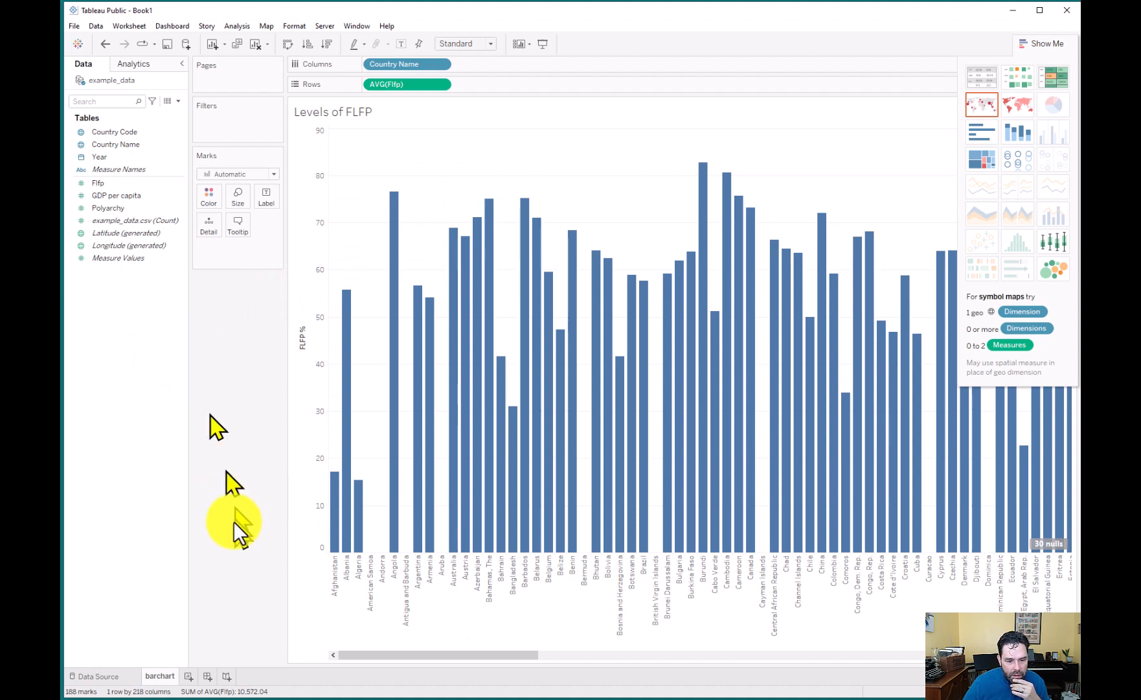
Create a new worksheet named "linechart".
click(189, 676)
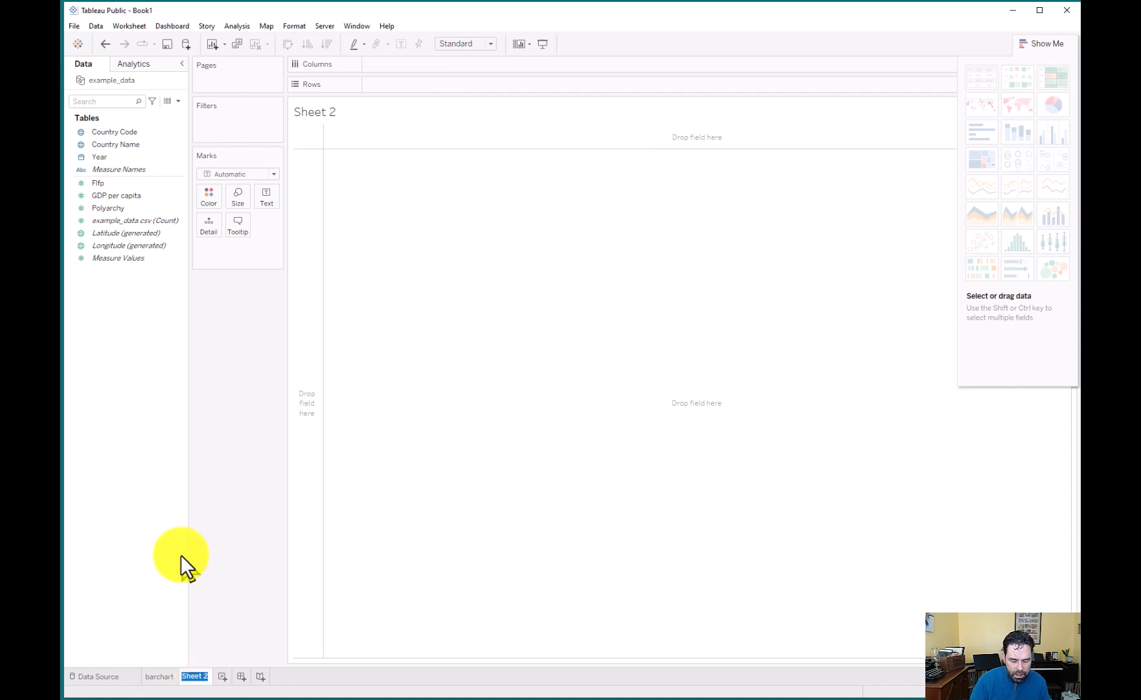
text(linechart)
key(Return)
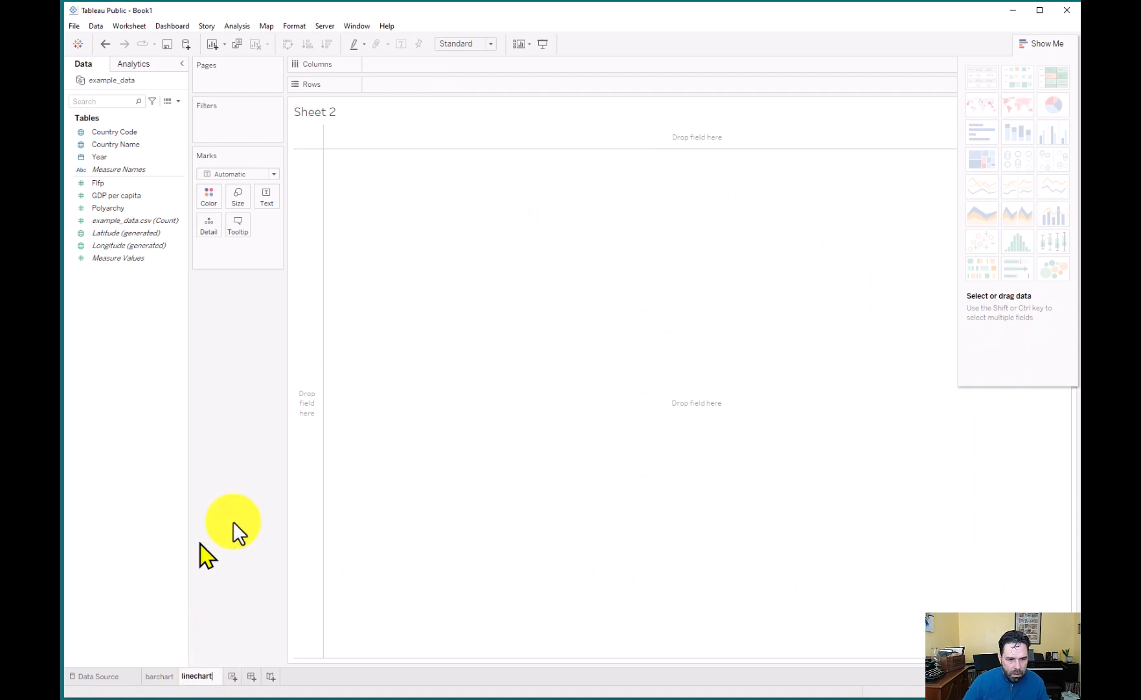
Place the Year field on the Columns shelf of the linechart worksheet.
click(127, 133)
click(128, 145)
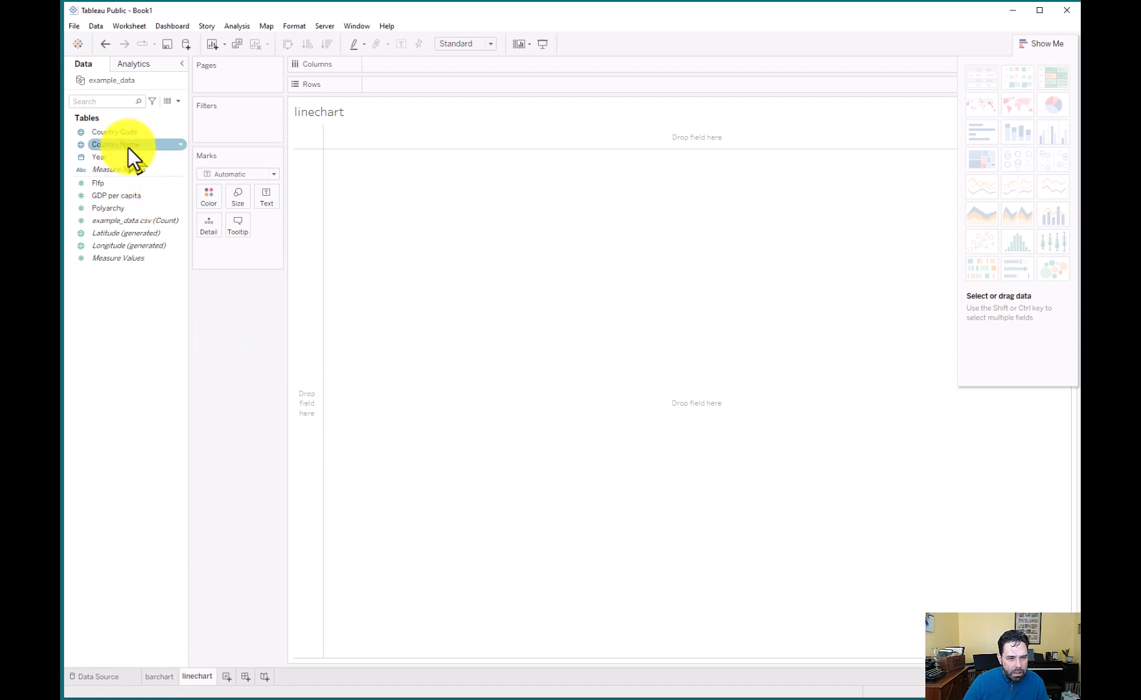
click(117, 158)
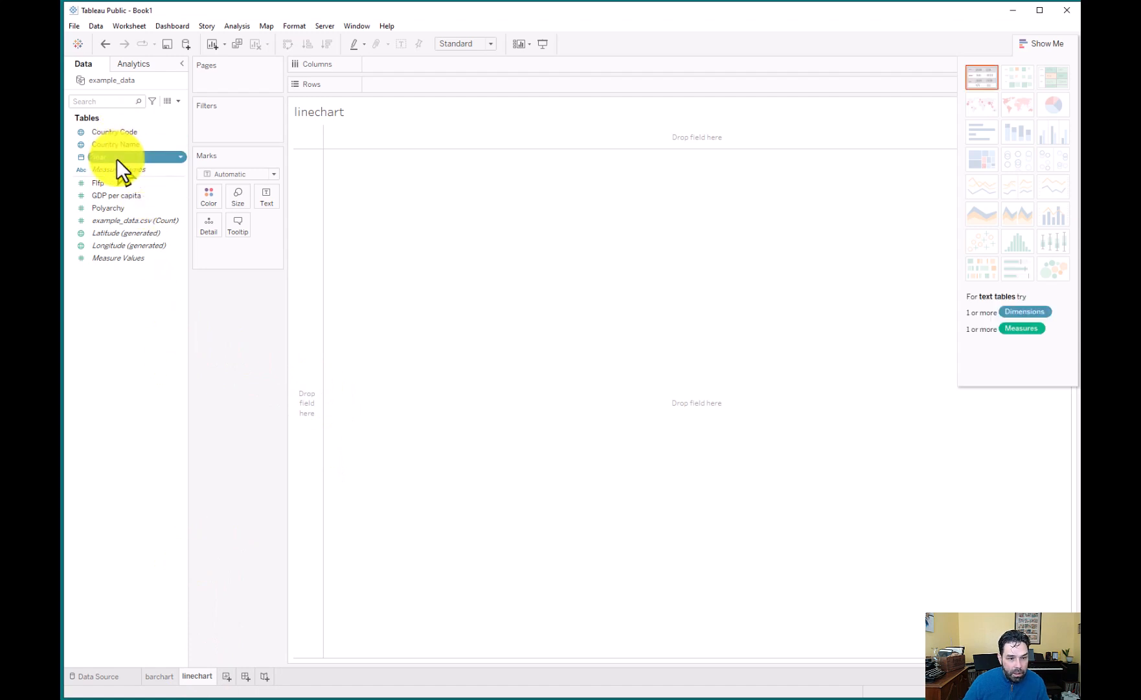
click(116, 157)
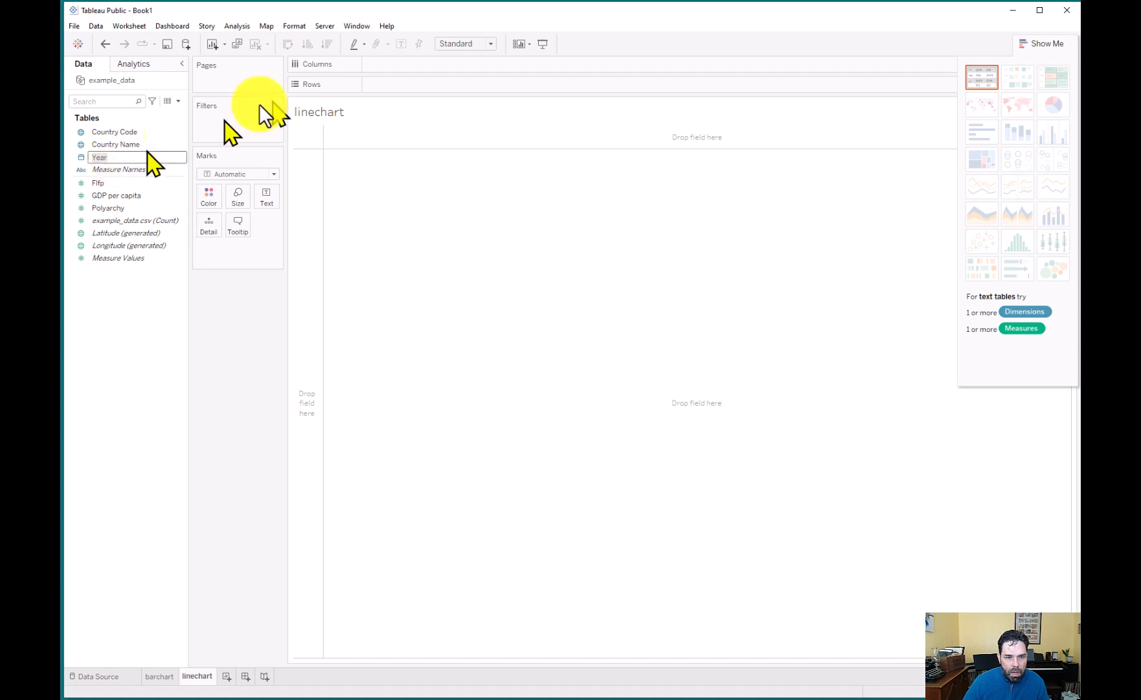
click(86, 154)
drag(87, 152, 423, 64)
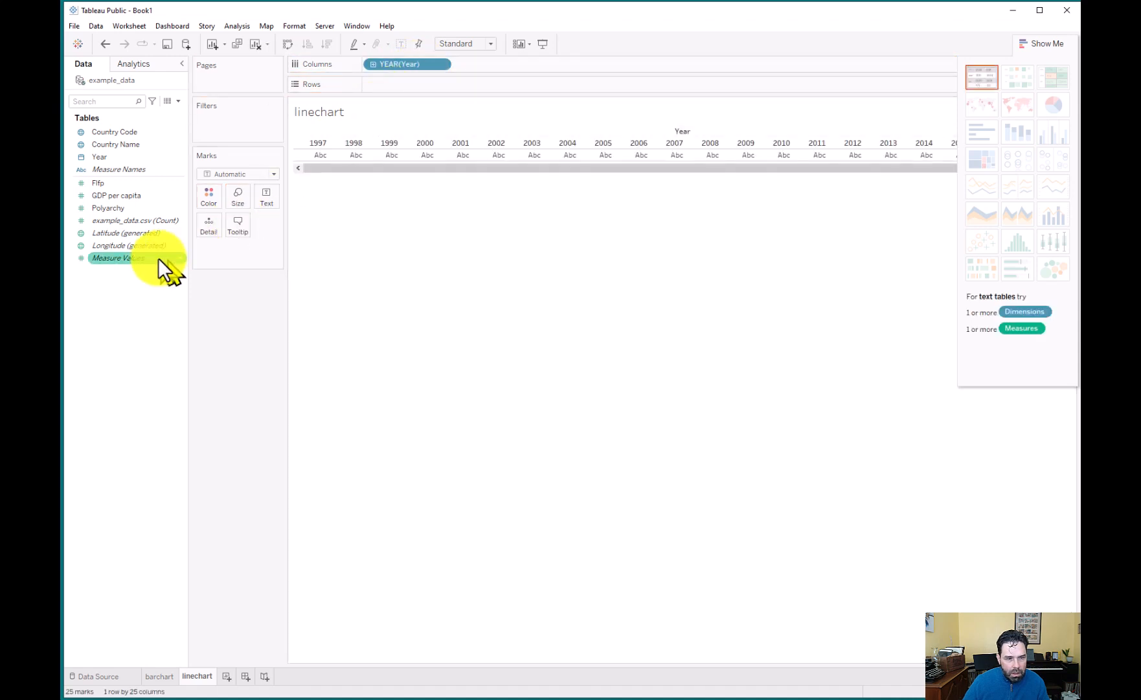
Place the Flfp measure on the Rows shelf to plot it as a line over the years.
click(120, 183)
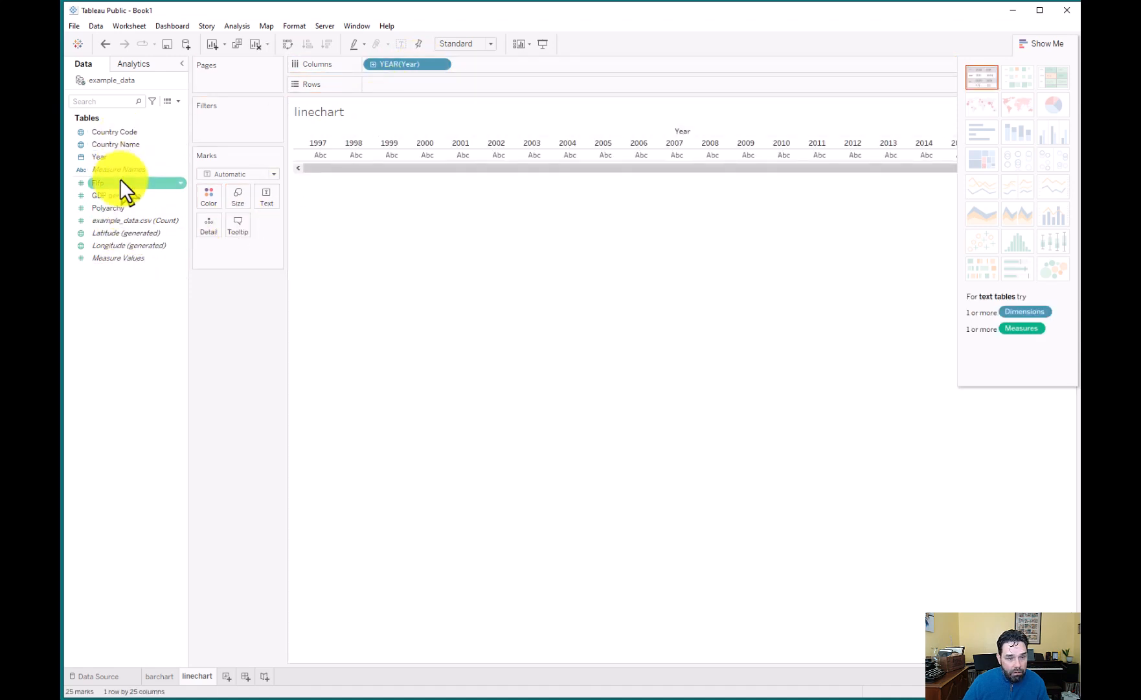
click(99, 183)
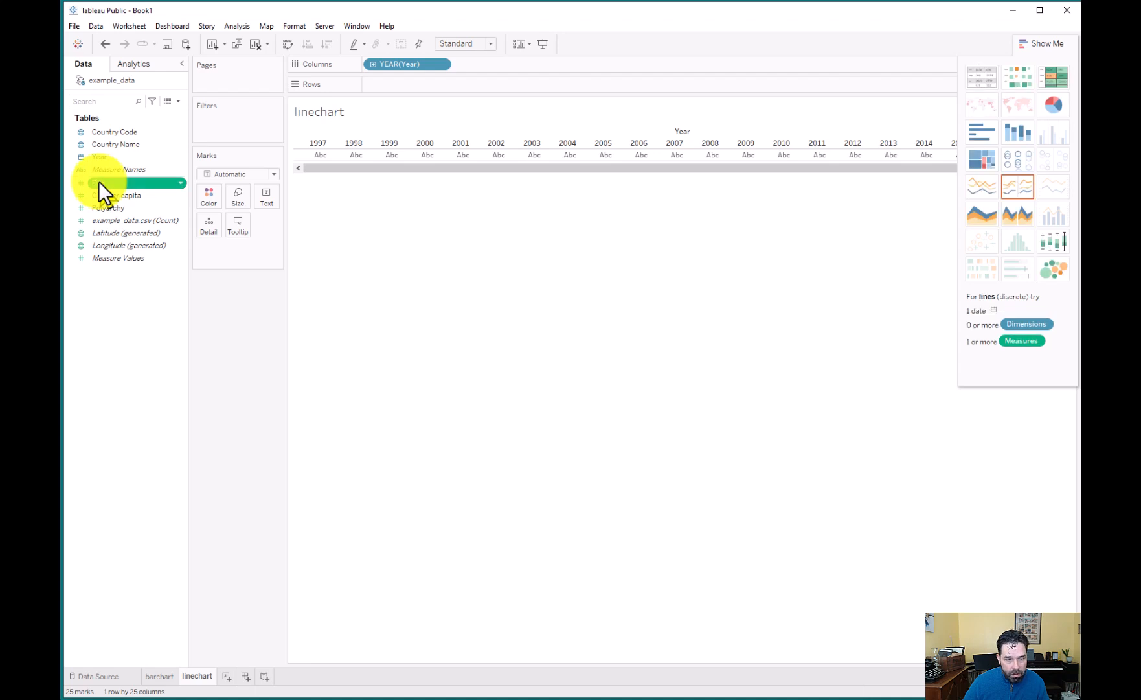
drag(97, 180, 379, 85)
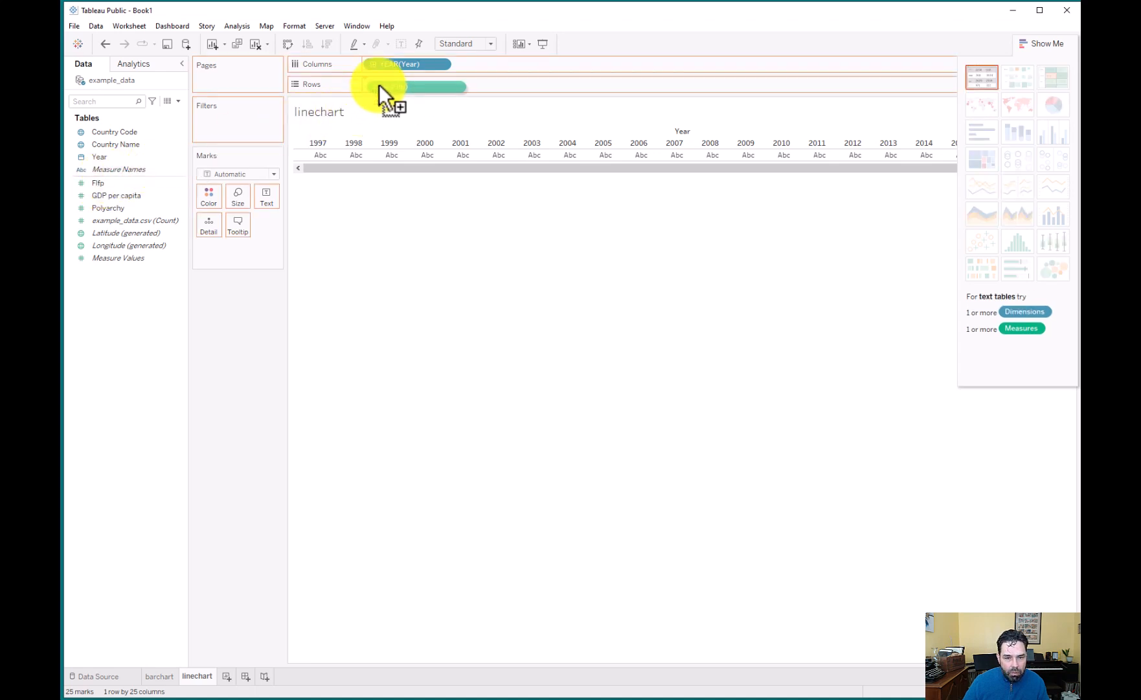
drag(379, 84, 379, 84)
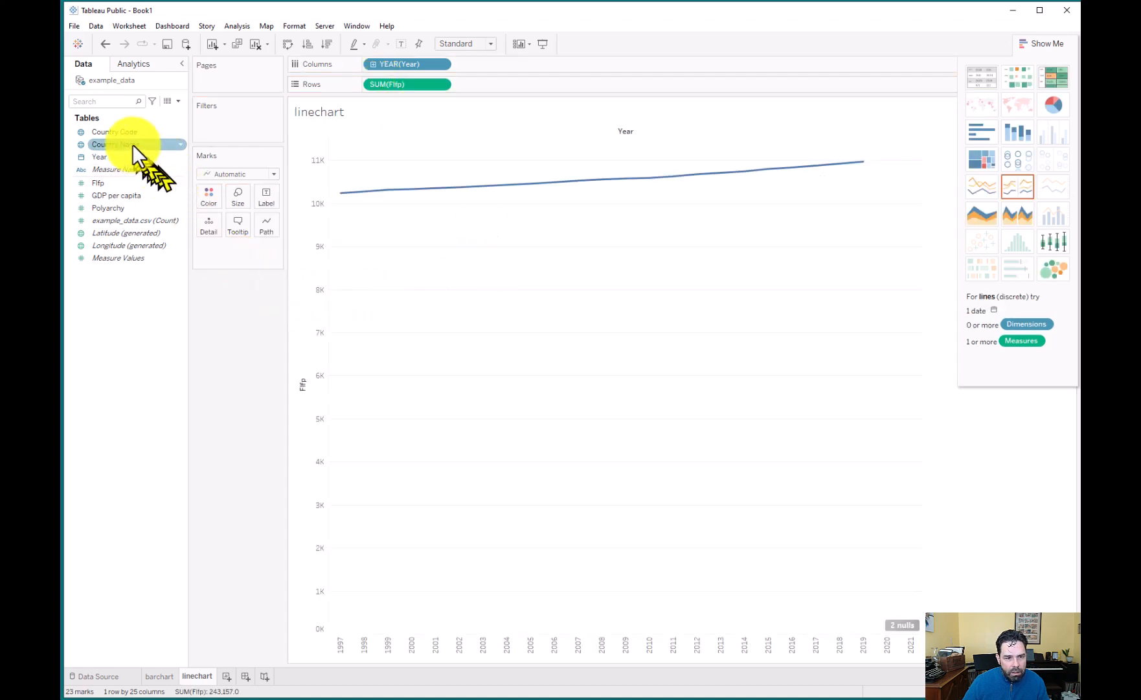
Color the lines by Country Name, adding all members of the field.
mouse_move(383, 196)
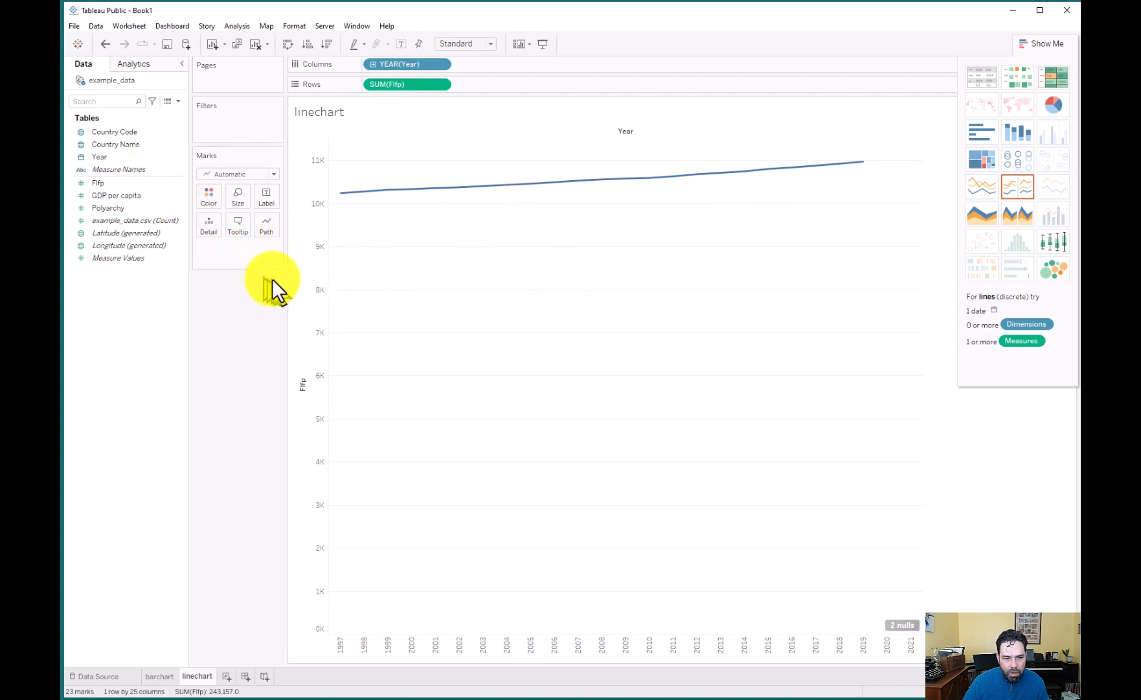
click(128, 146)
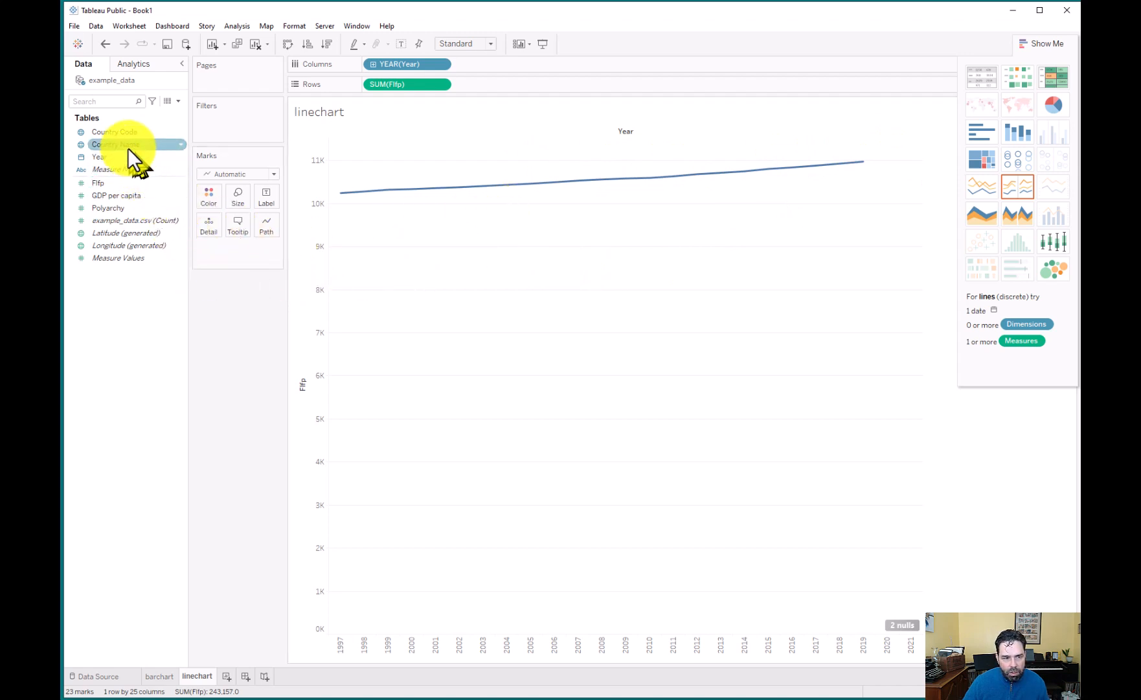
drag(122, 145, 205, 198)
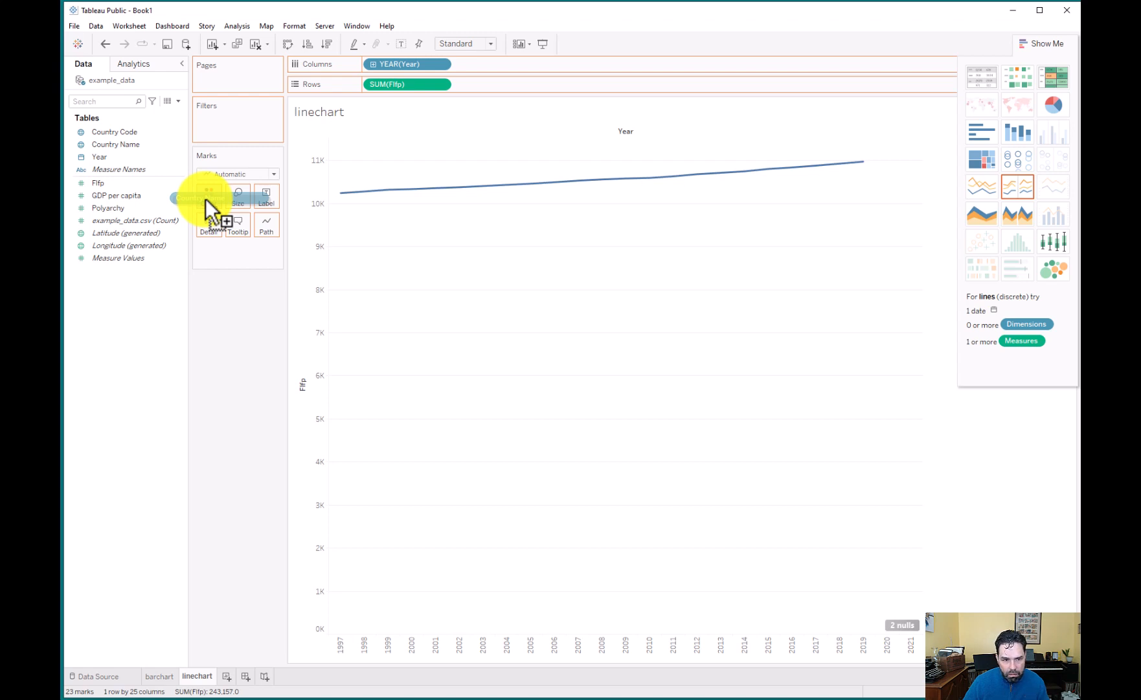
drag(205, 199, 206, 198)
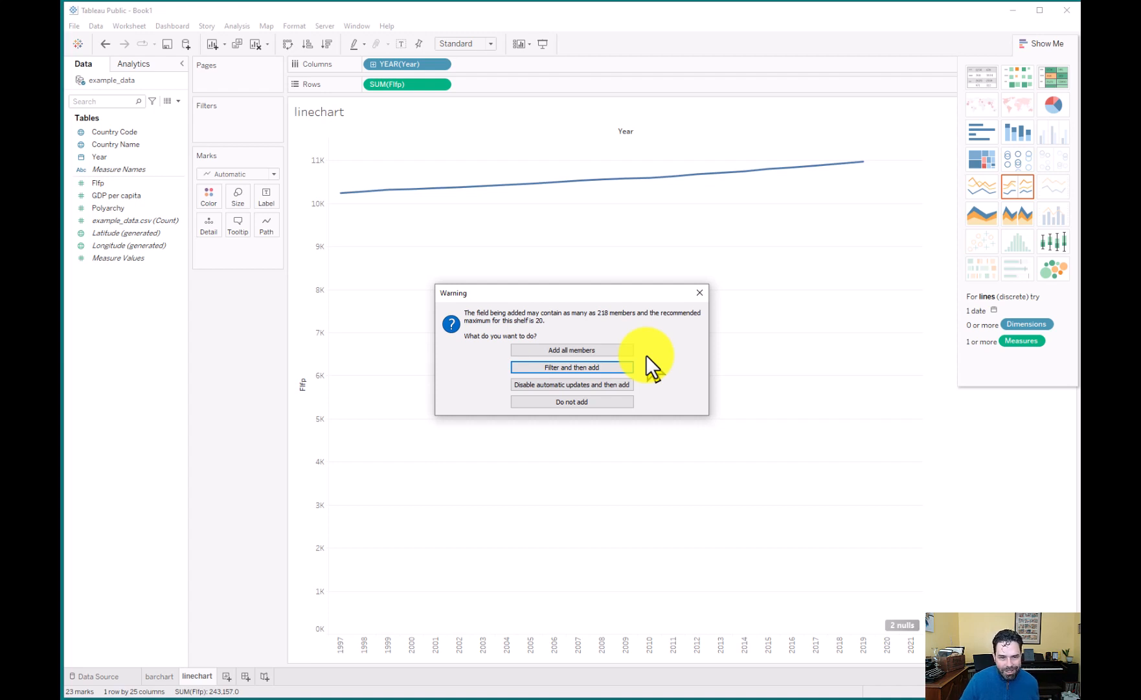
click(607, 351)
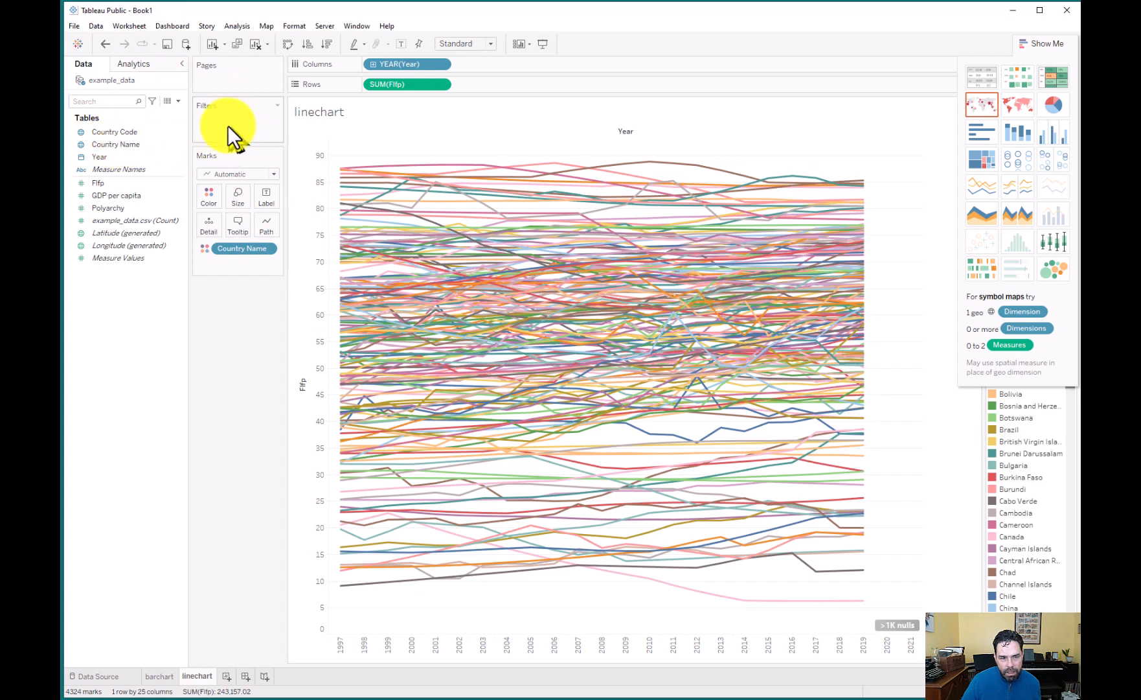
Try adding Country Name as a filter on the line chart, dismissing its filter settings without applying them.
drag(125, 145, 224, 128)
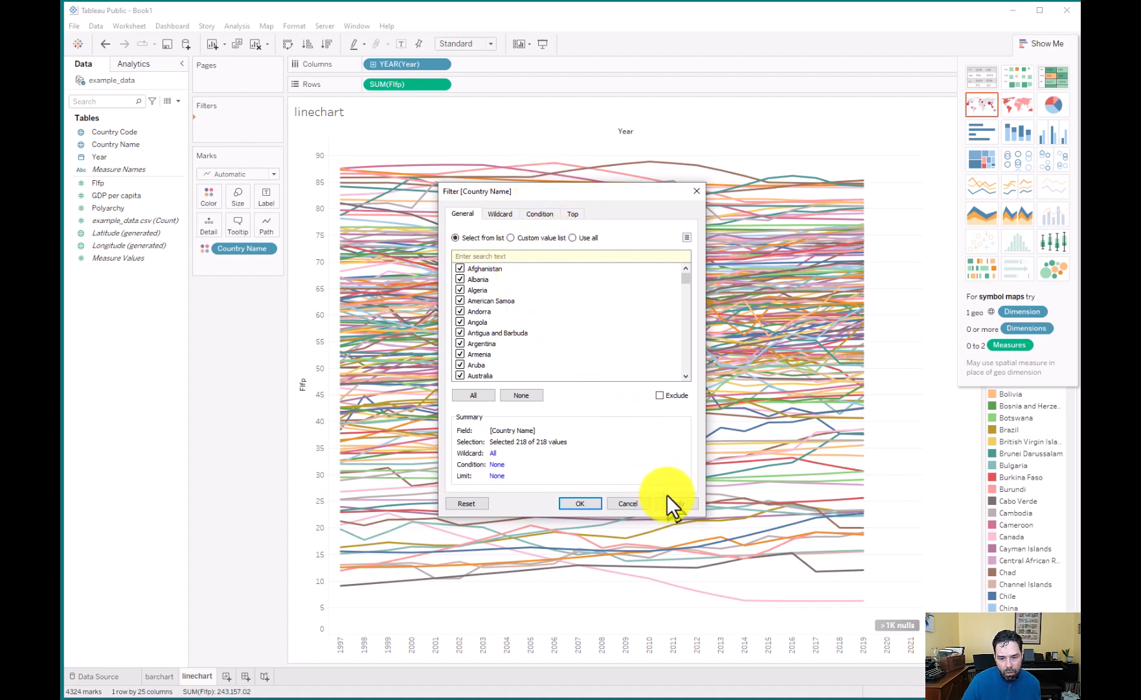
click(695, 192)
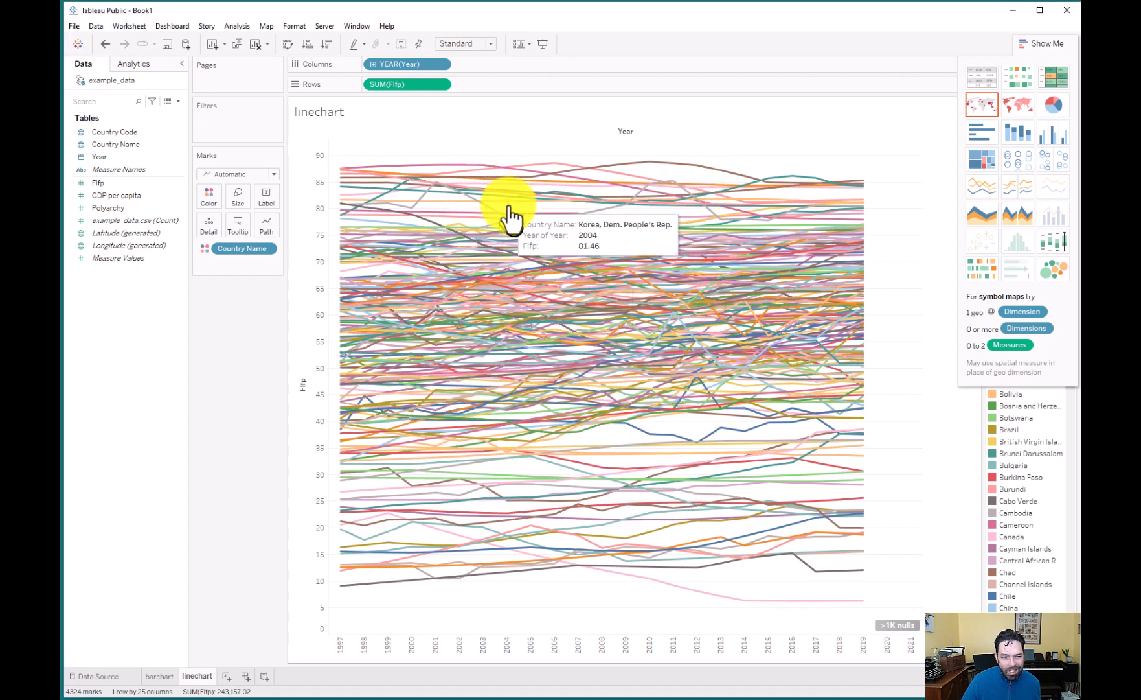
Replace the line chart's sheet-name title with "Trends in FLFP".
double_click(338, 112)
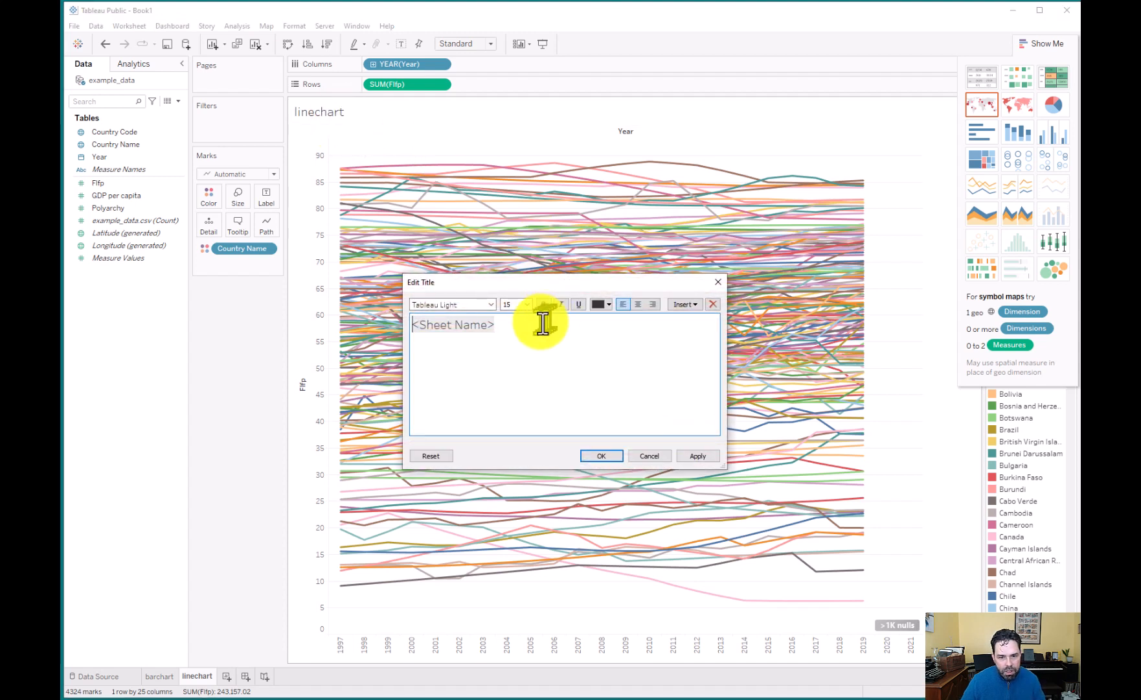
click(536, 326)
drag(536, 326, 410, 321)
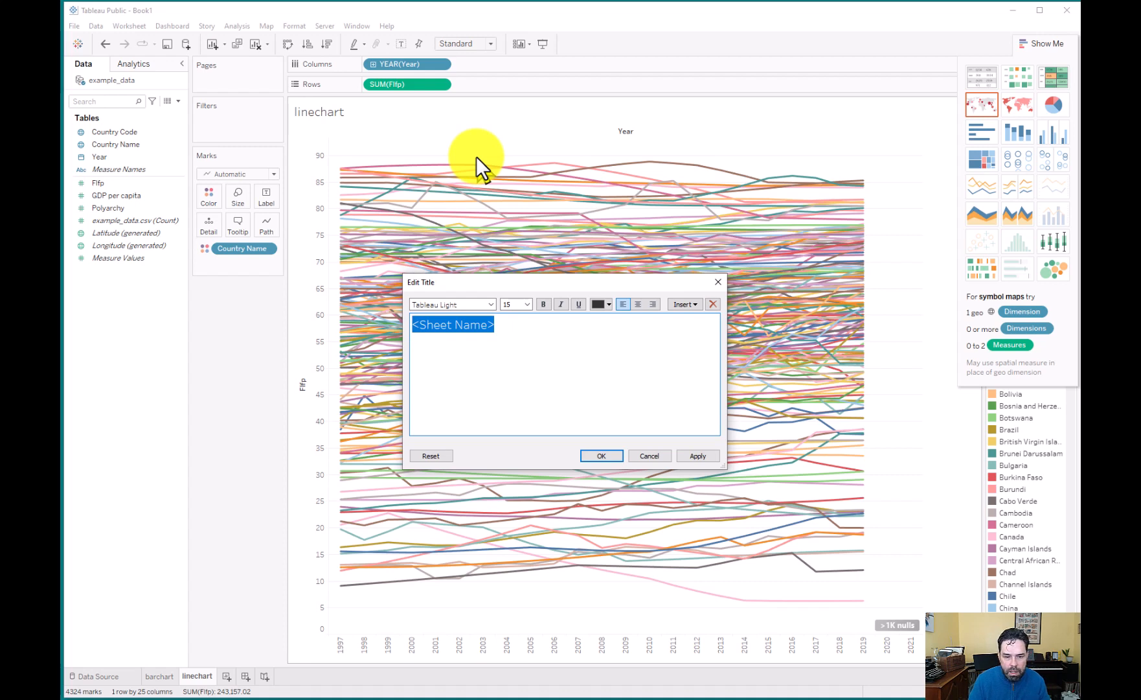
text(Tre)
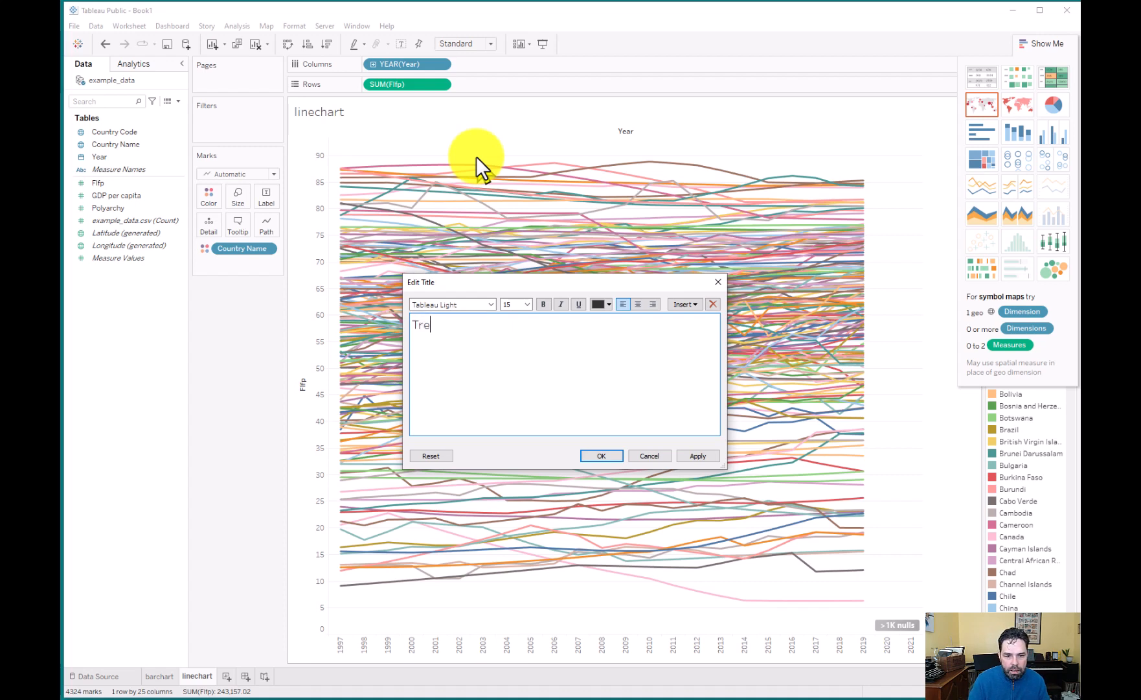
text(nds in FLFP)
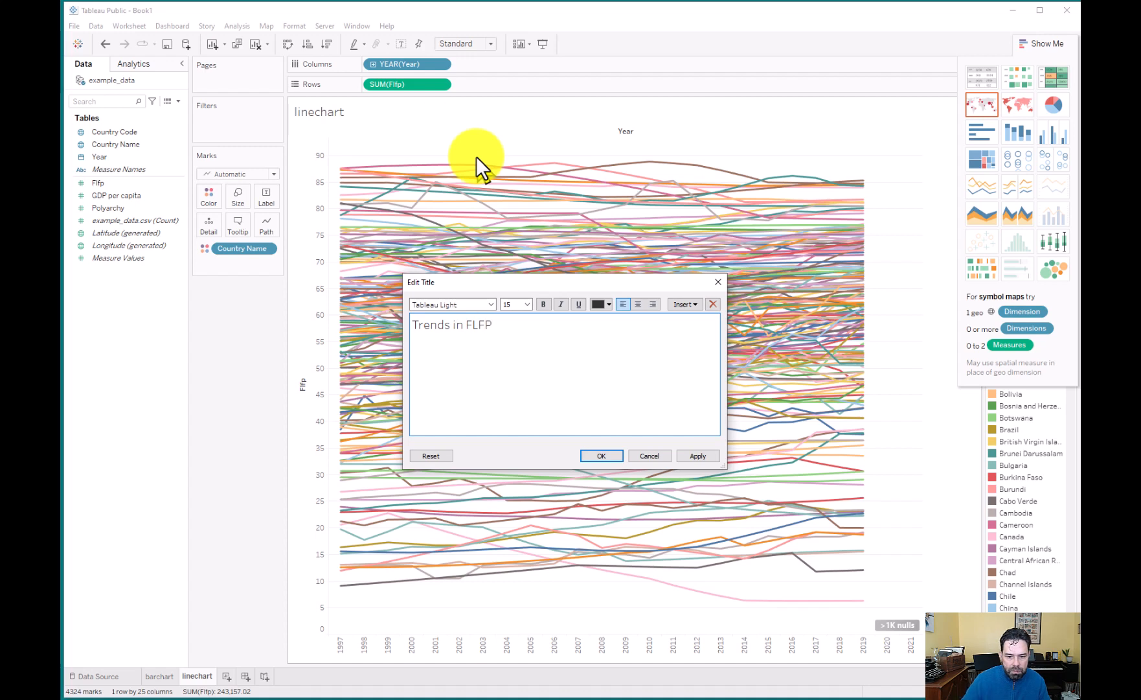
click(683, 455)
click(616, 449)
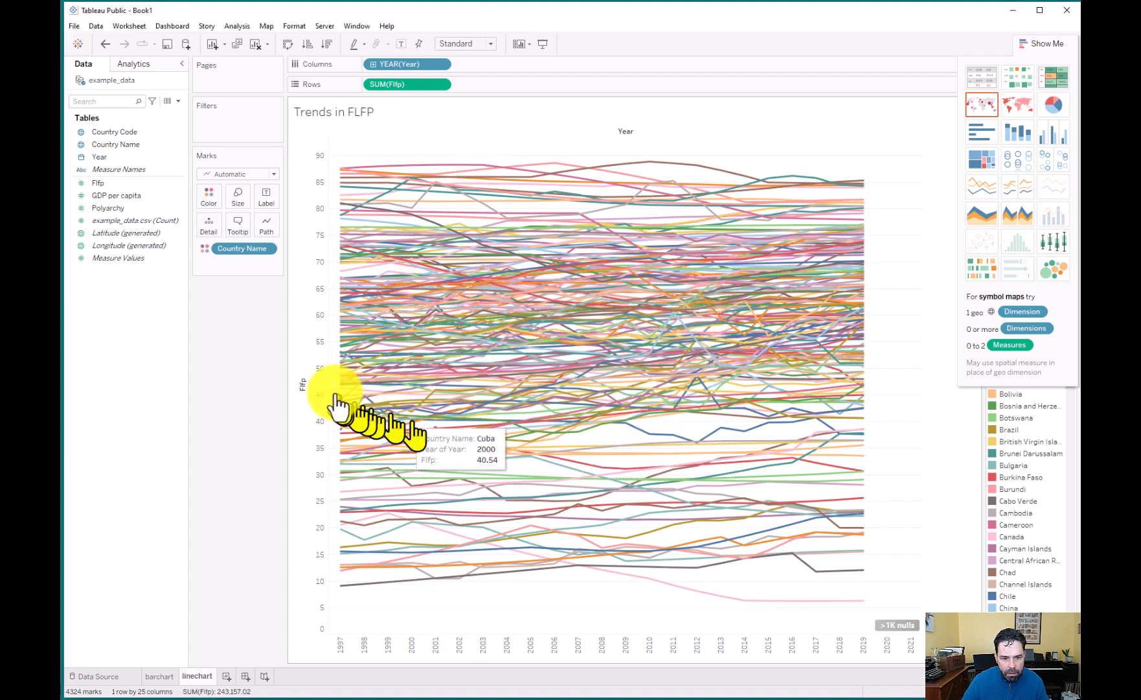
Set the line chart's vertical axis title to "FLFP %" and hide the Year field label for columns.
double_click(306, 381)
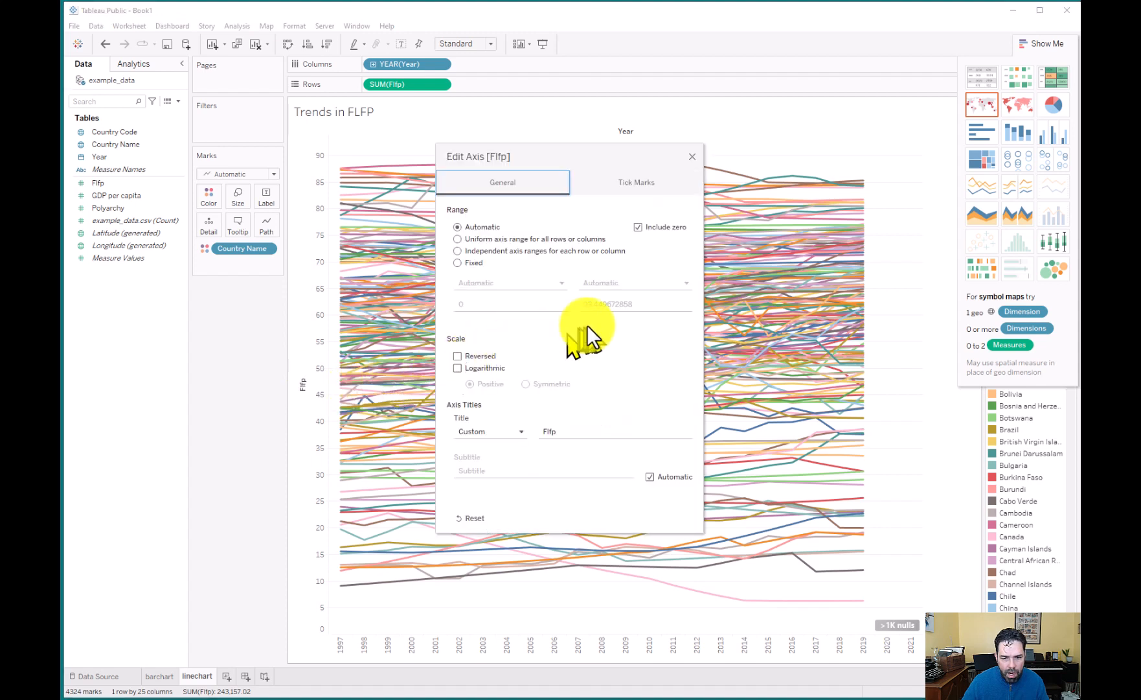
click(563, 432)
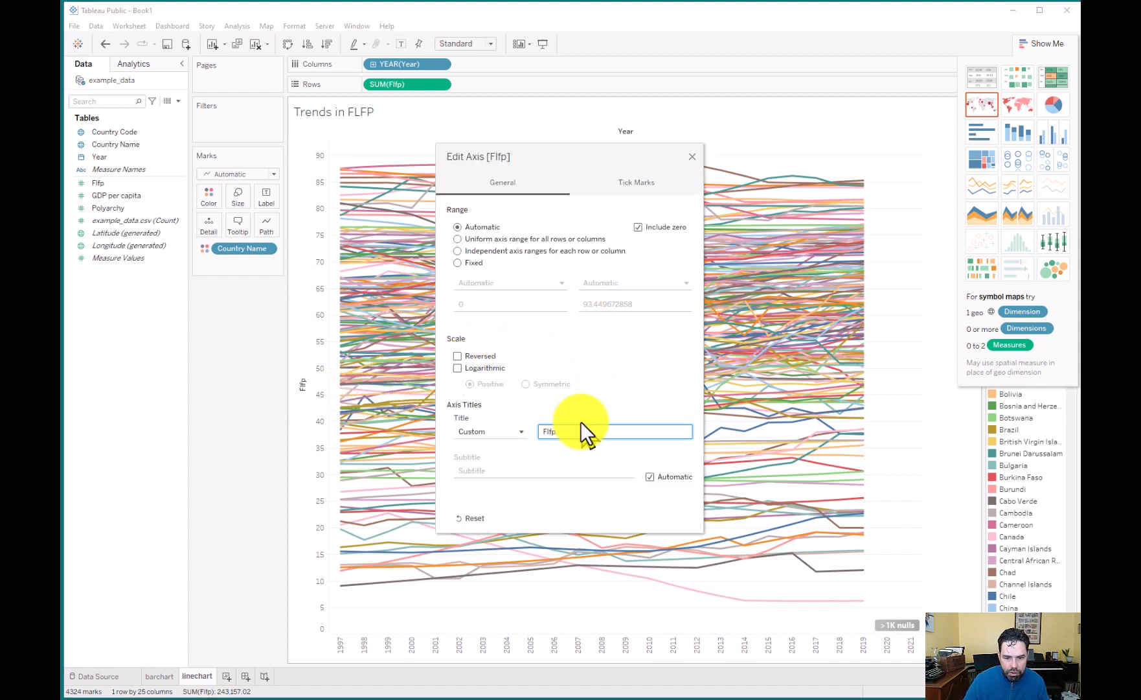
text(FLF)
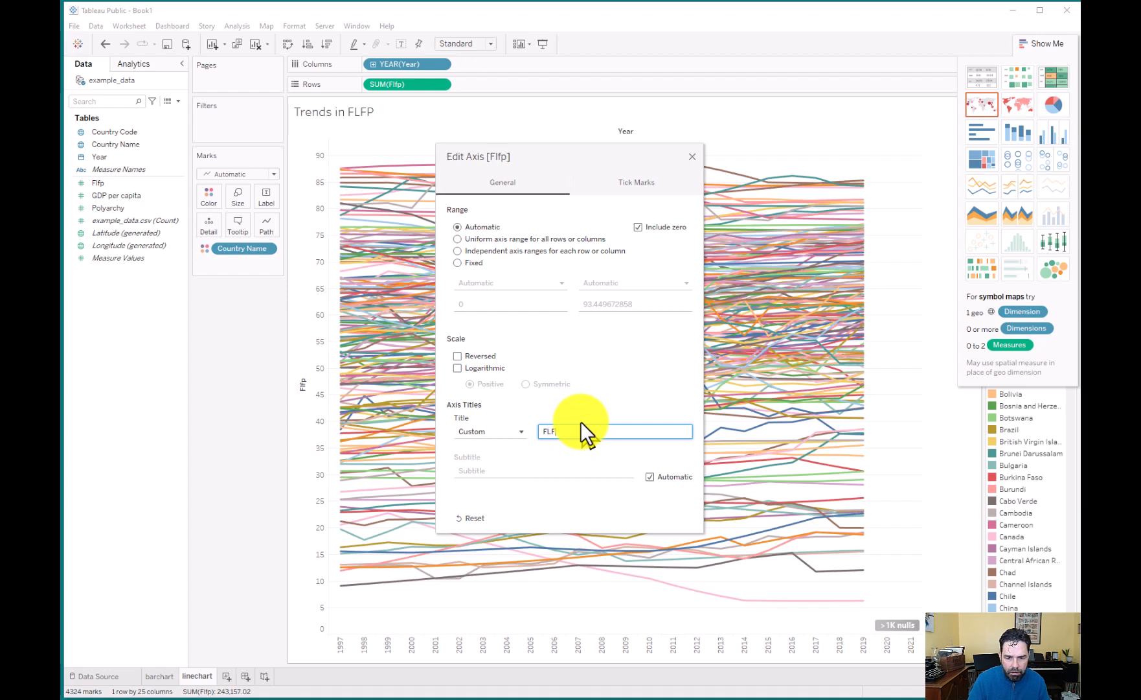
text(P %)
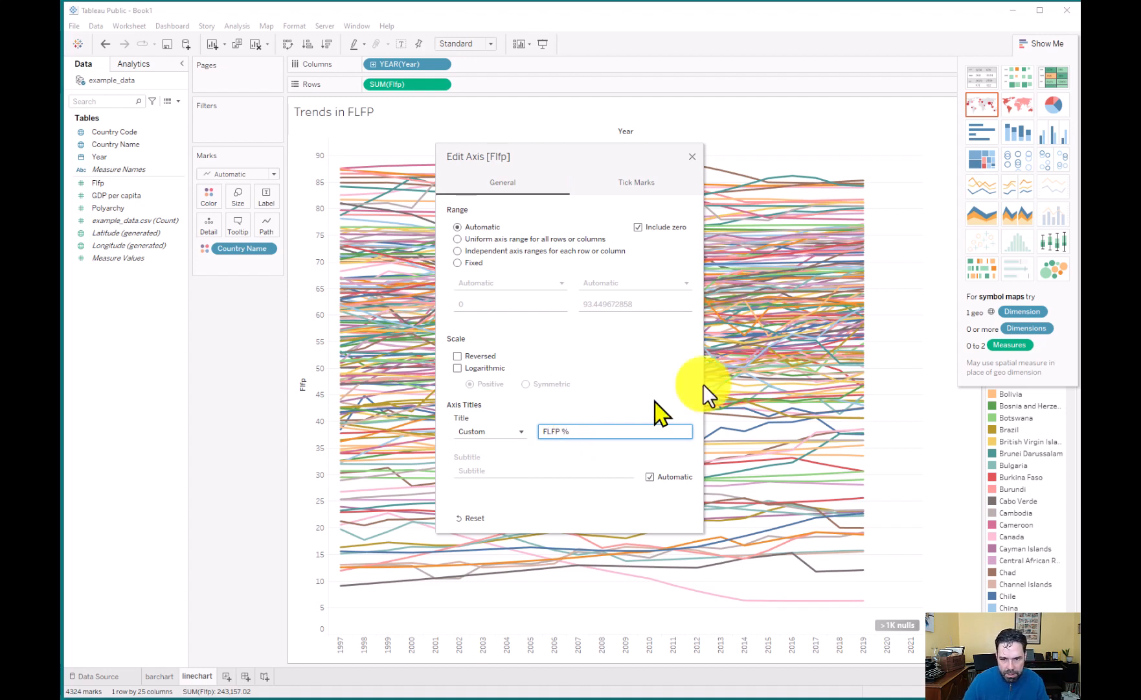
click(692, 156)
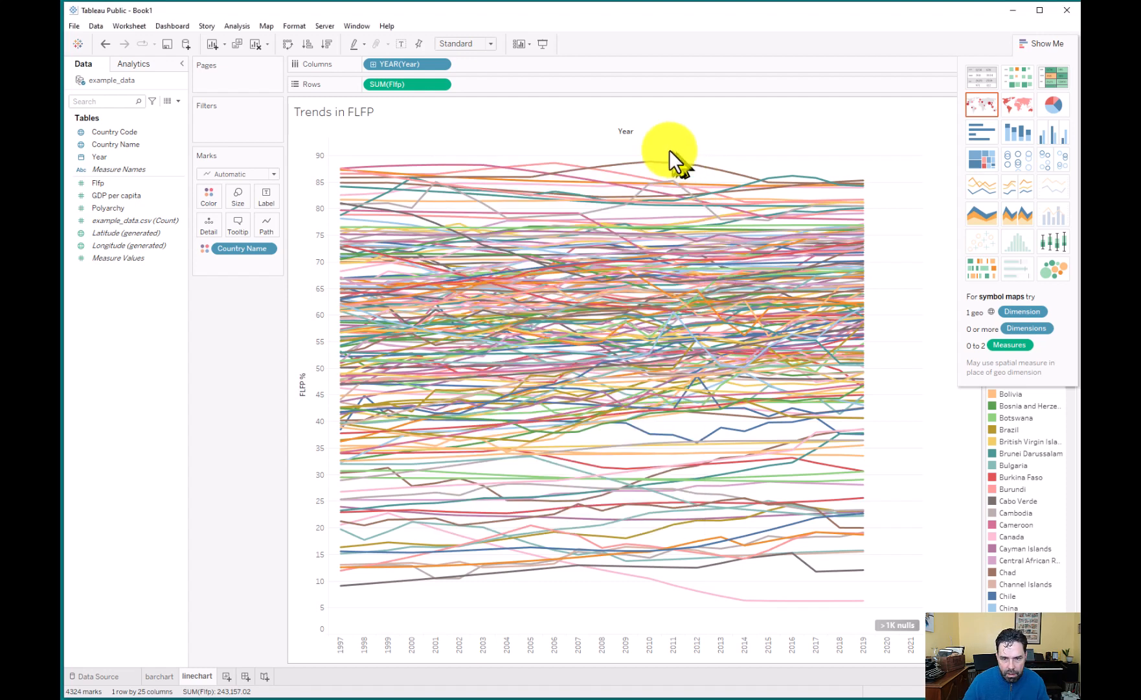
right_click(622, 129)
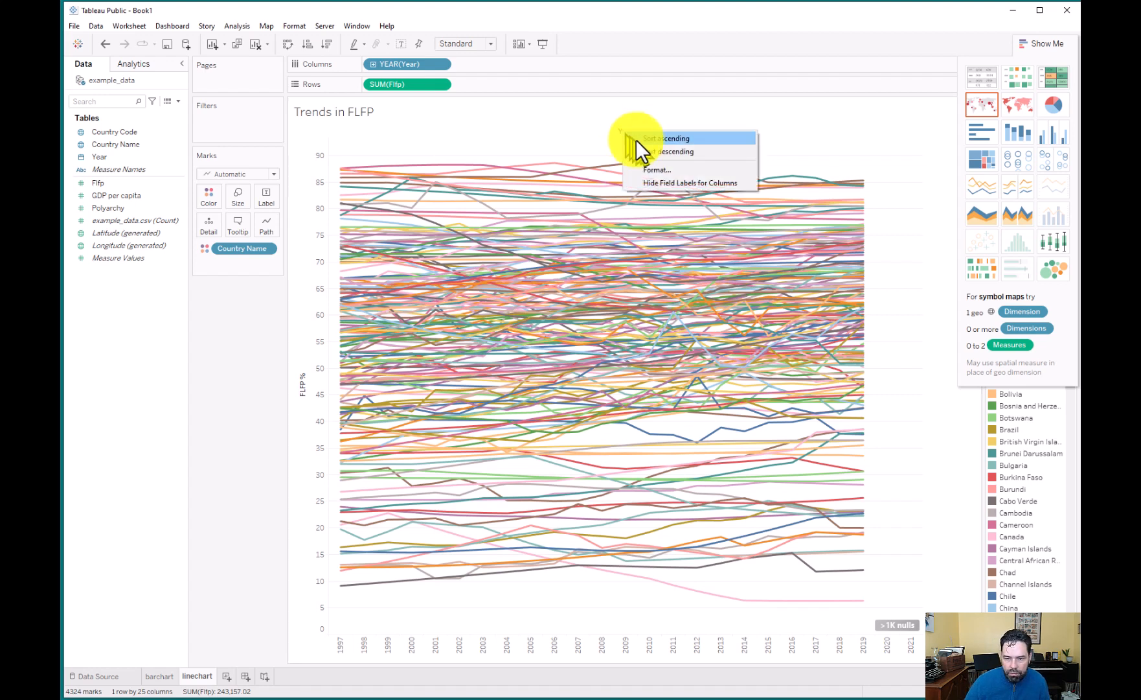
click(657, 184)
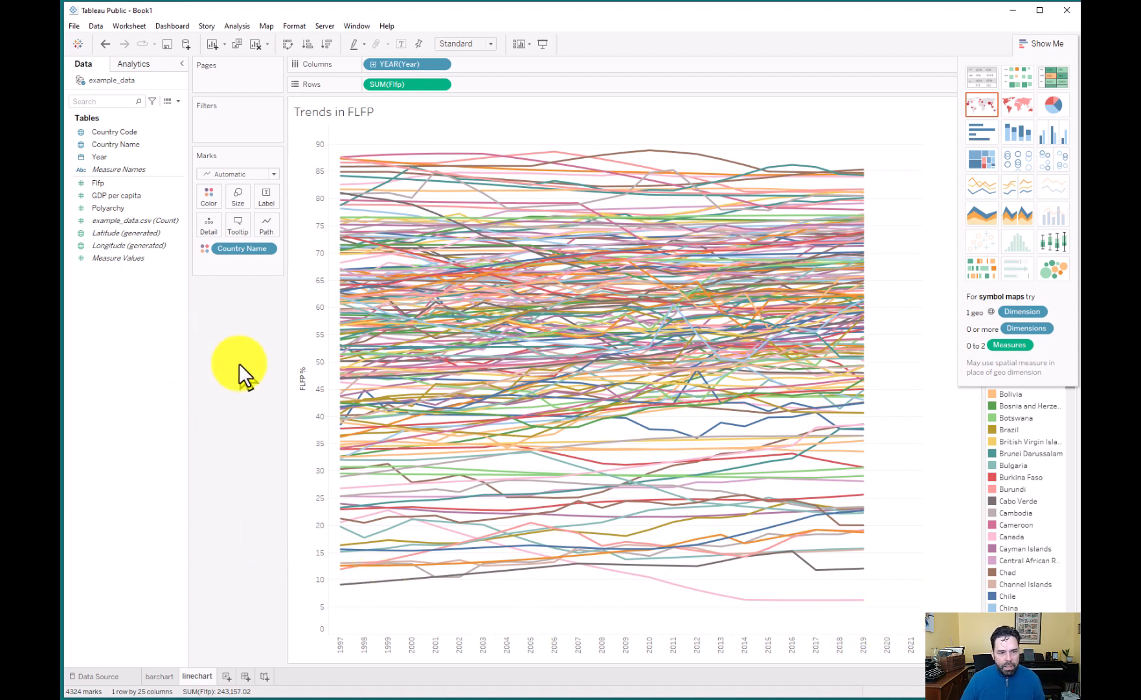
Create a new worksheet and place the Country Name field on its Columns shelf.
click(227, 675)
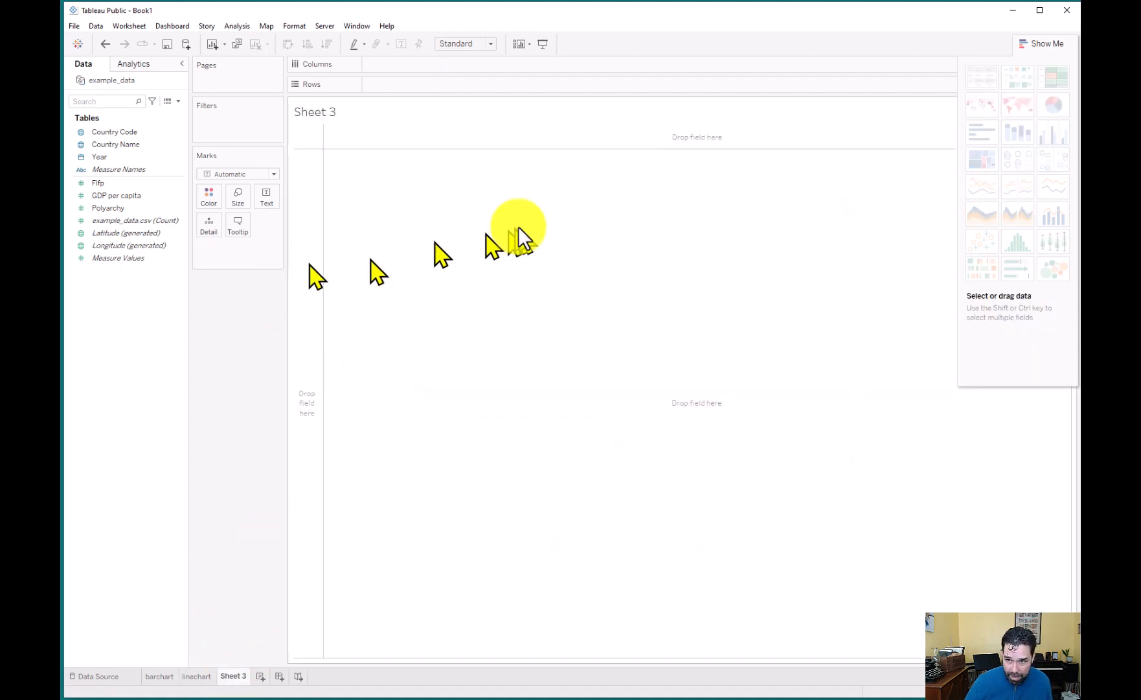
click(155, 143)
click(152, 134)
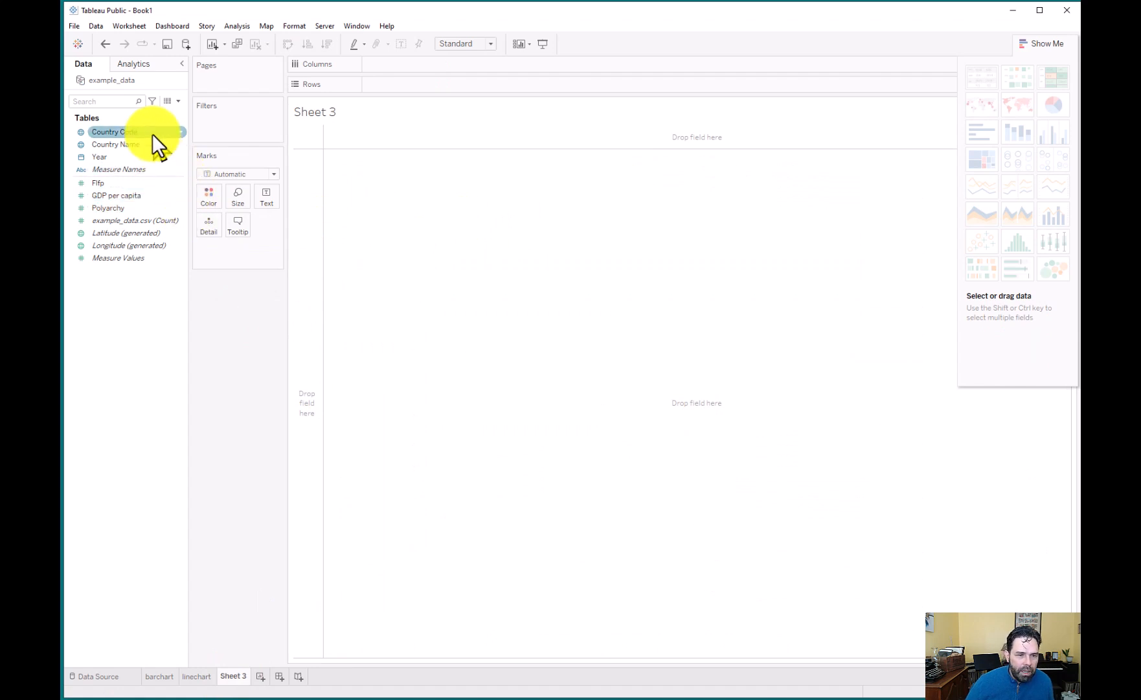
click(141, 145)
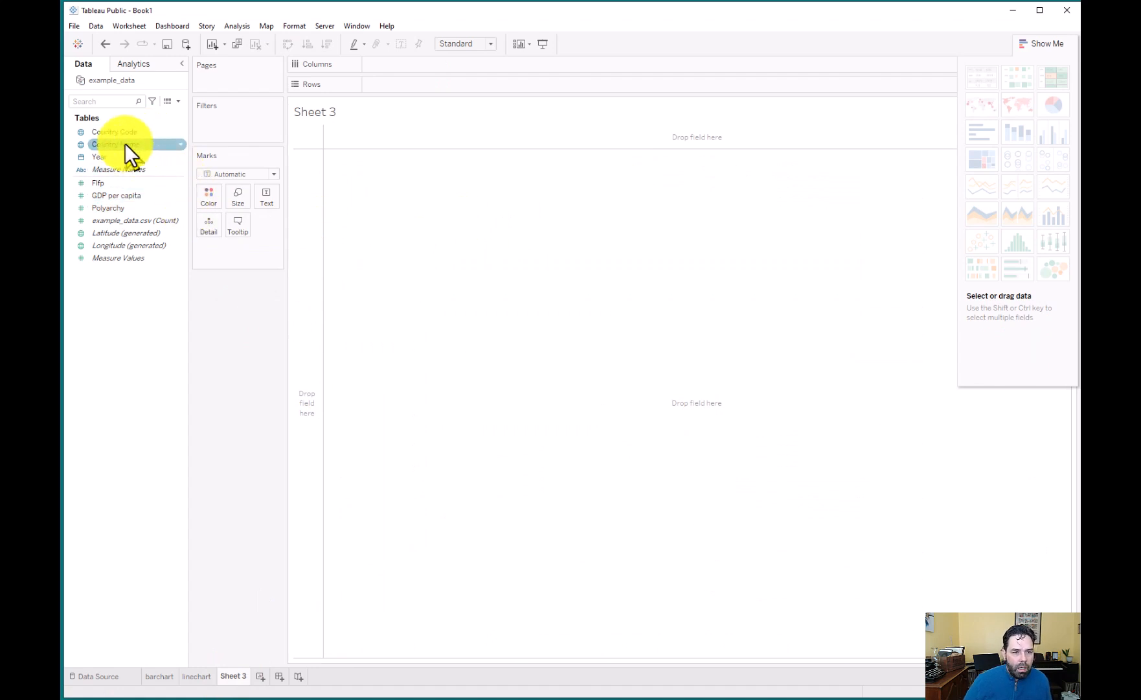
click(125, 144)
drag(125, 144, 406, 62)
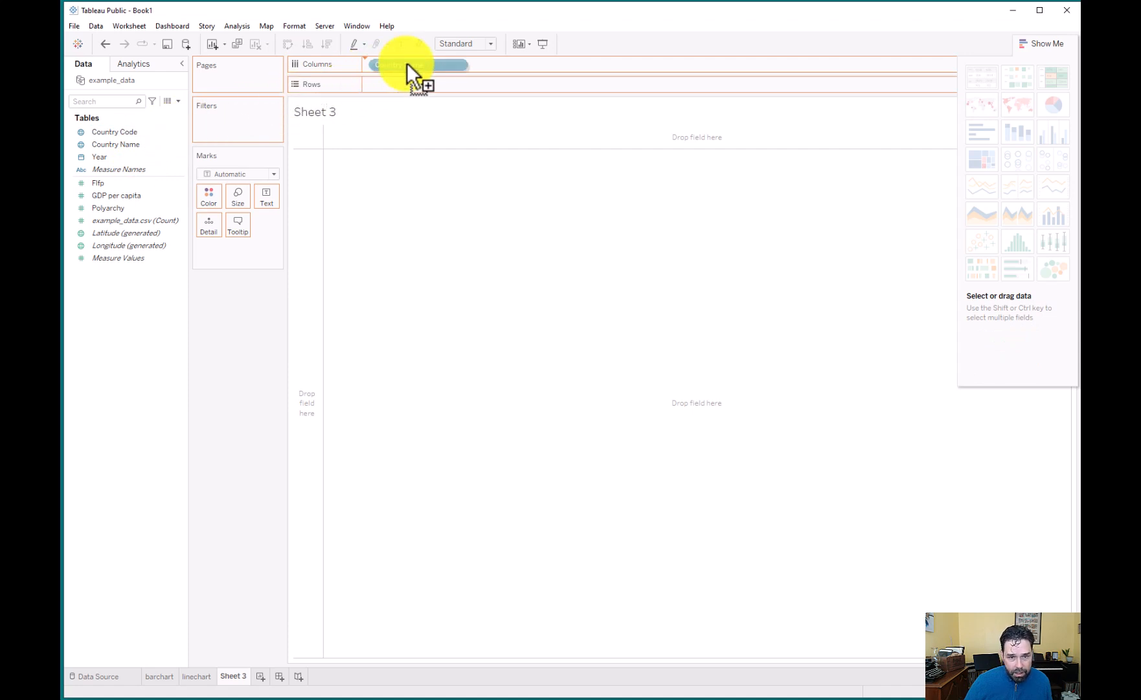
drag(407, 63, 407, 63)
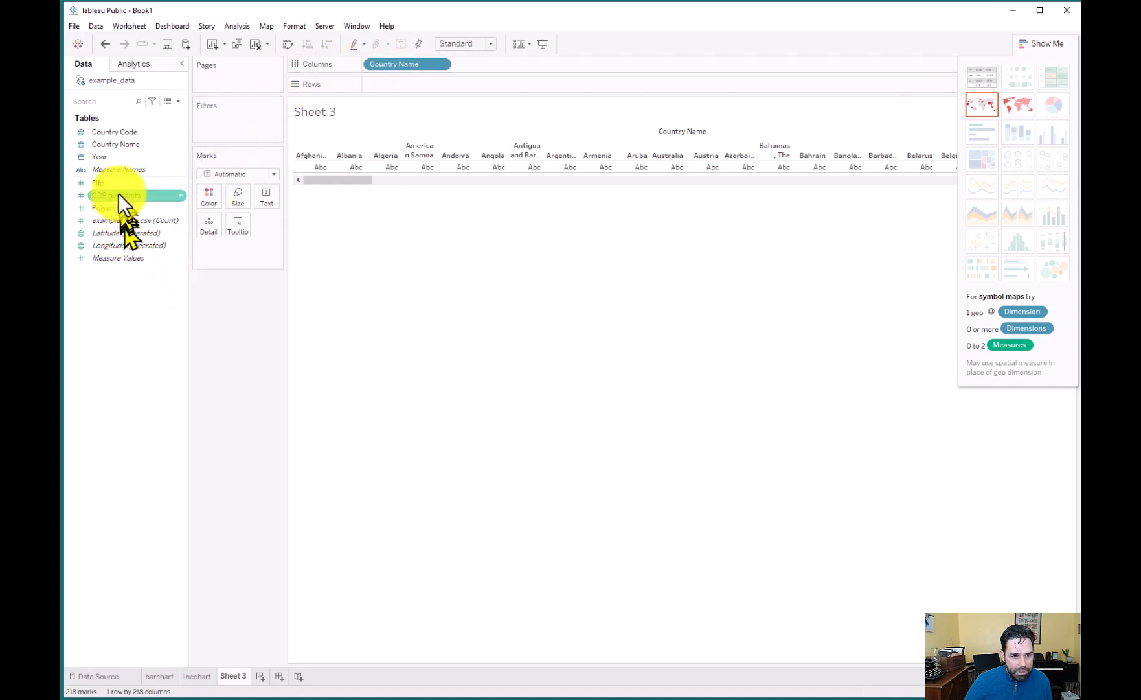
Add the Flfp measure to the Rows shelf and convert the chart to a filled world map.
drag(117, 182, 412, 81)
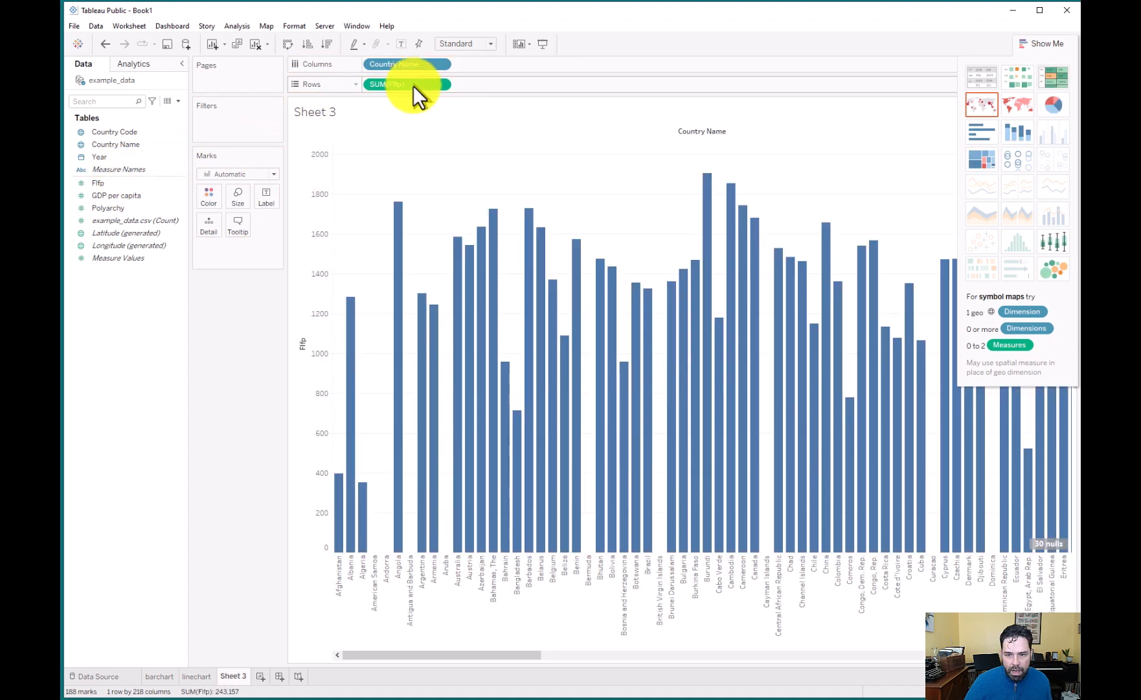
click(982, 105)
click(1019, 101)
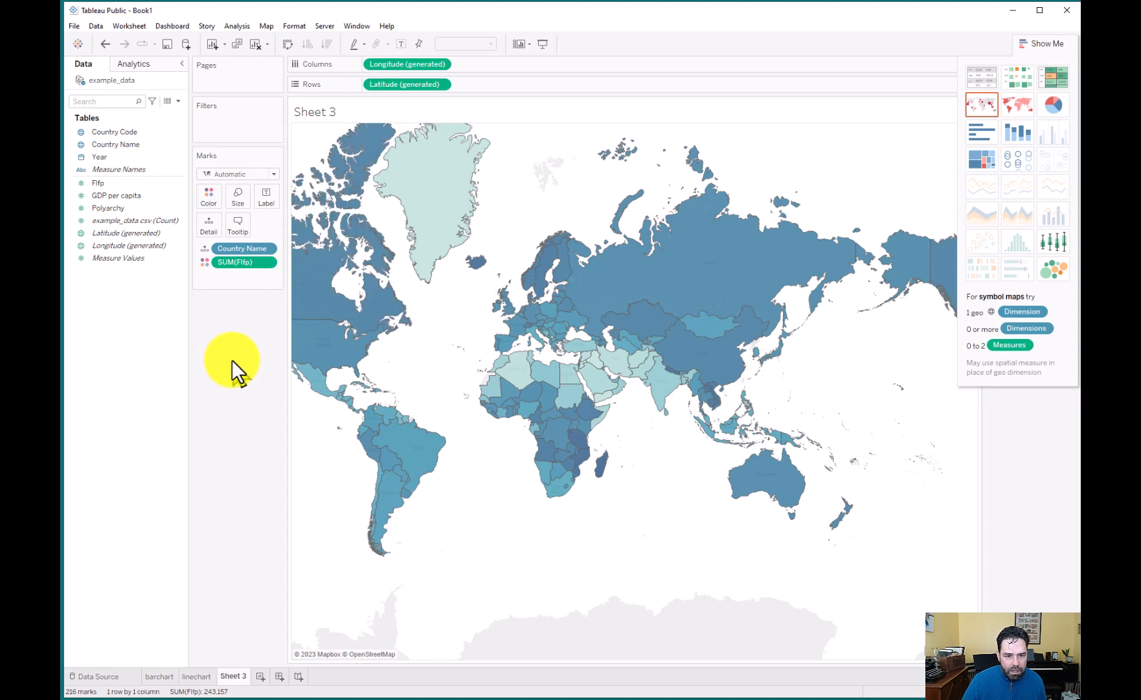
Change the aggregation of the Flfp measure that colors the map to Average.
right_click(267, 262)
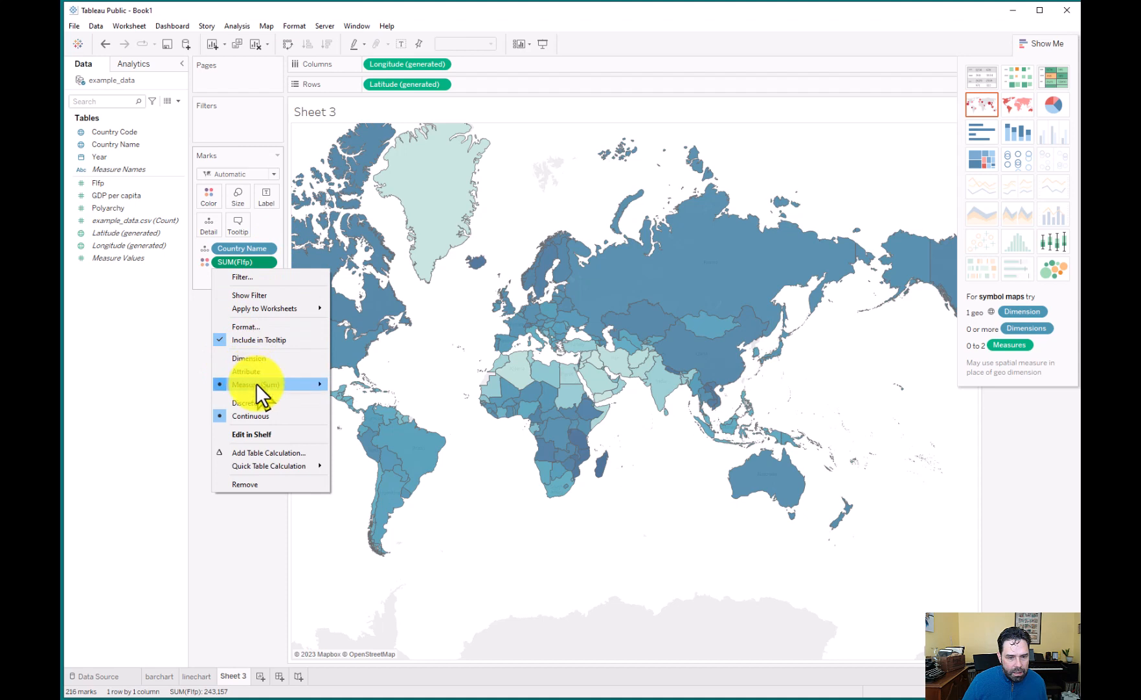
mouse_move(256, 383)
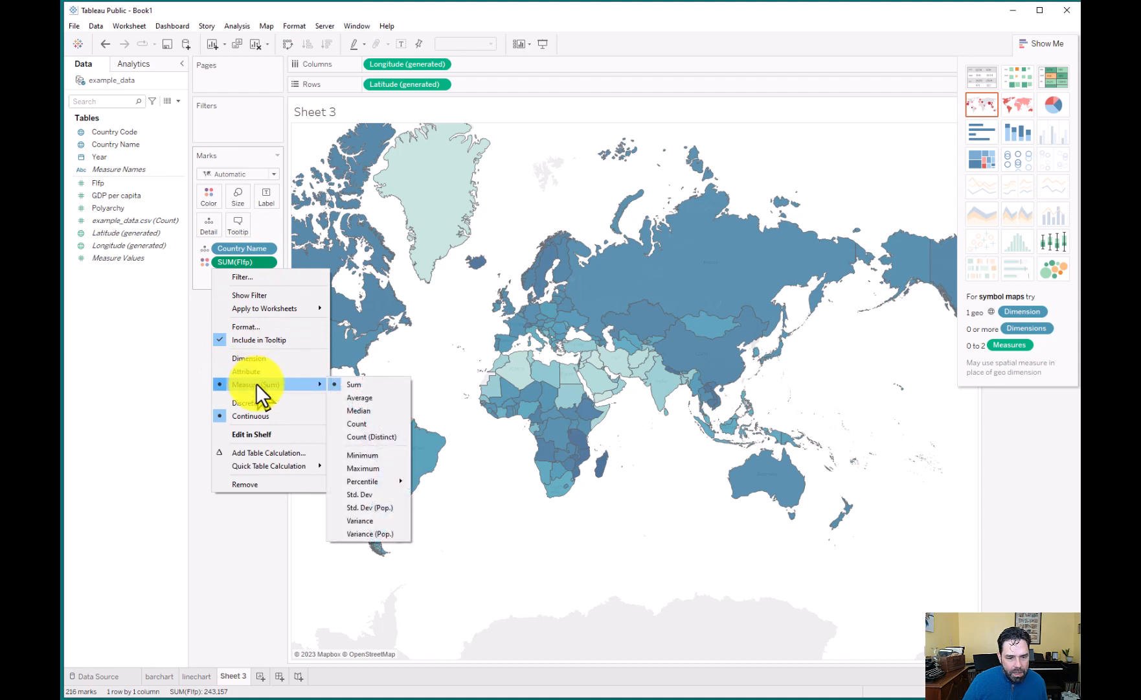
click(395, 395)
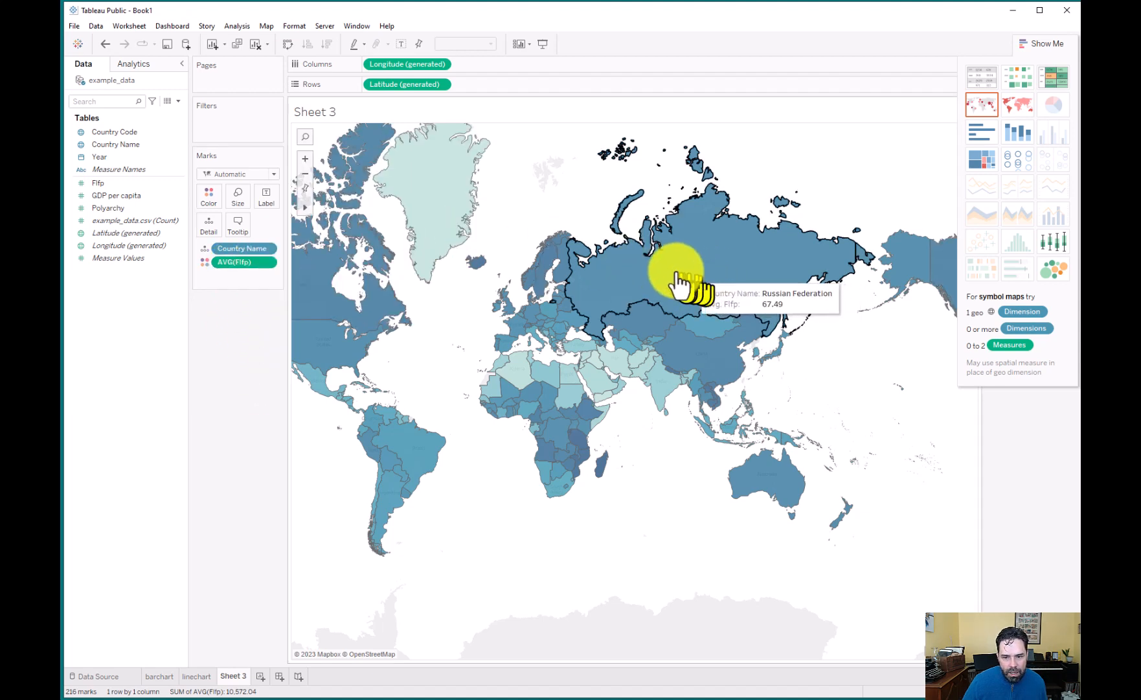
Apply the Purple palette to the map's average Flfp colors.
click(205, 202)
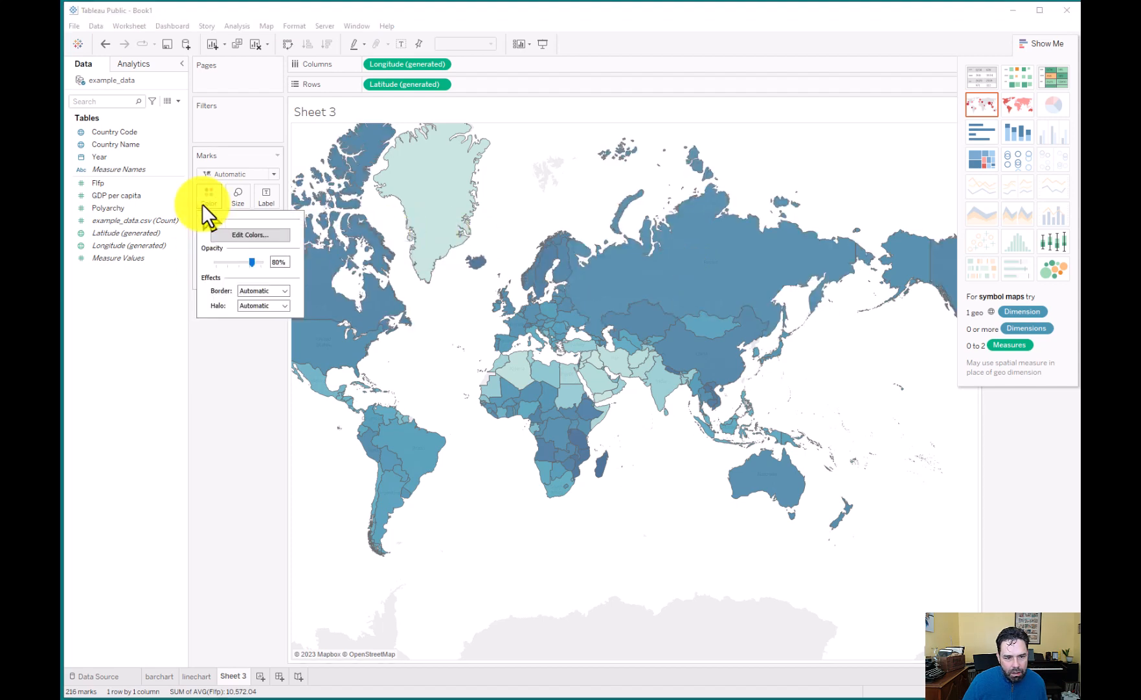
click(241, 234)
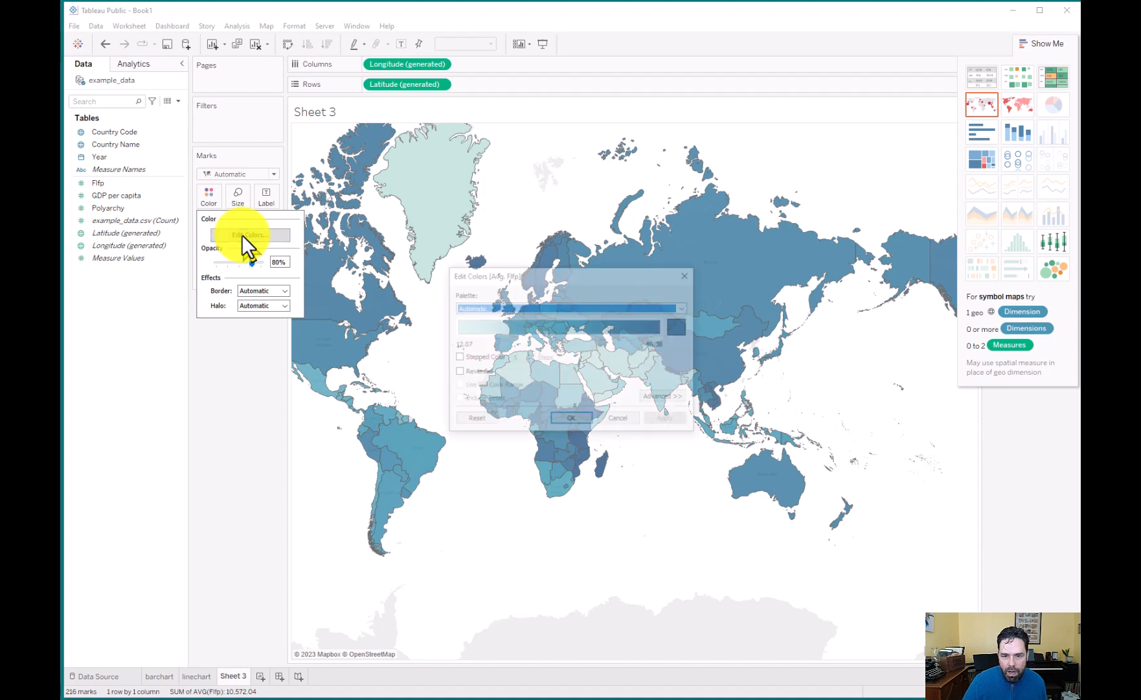
click(683, 306)
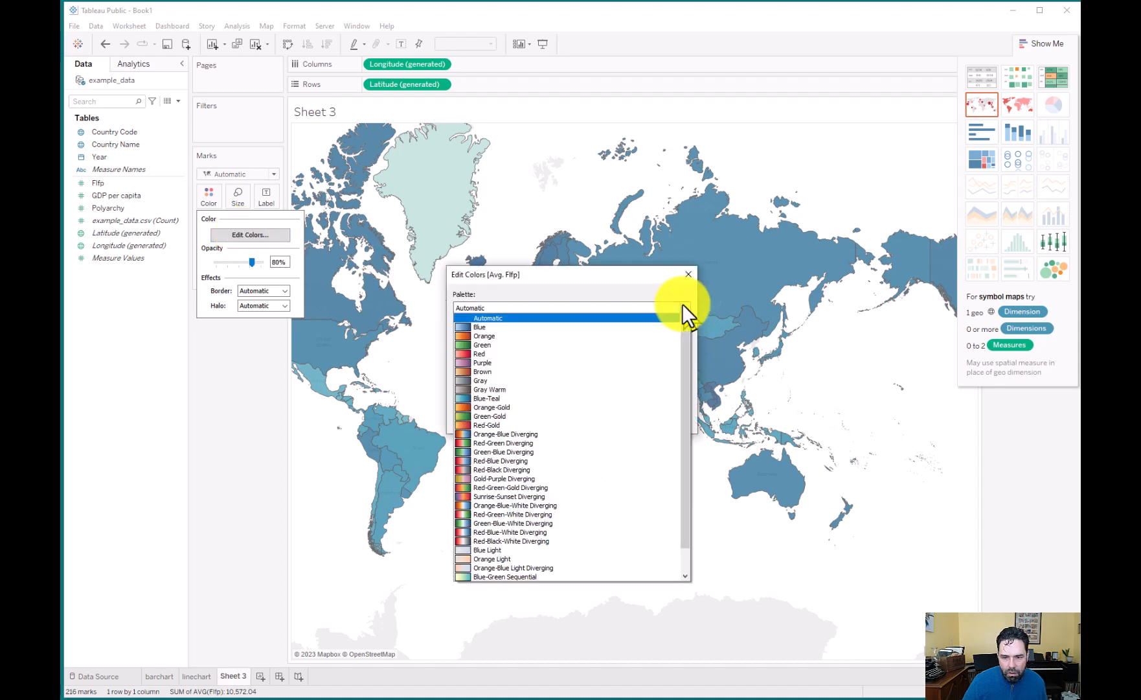
click(619, 362)
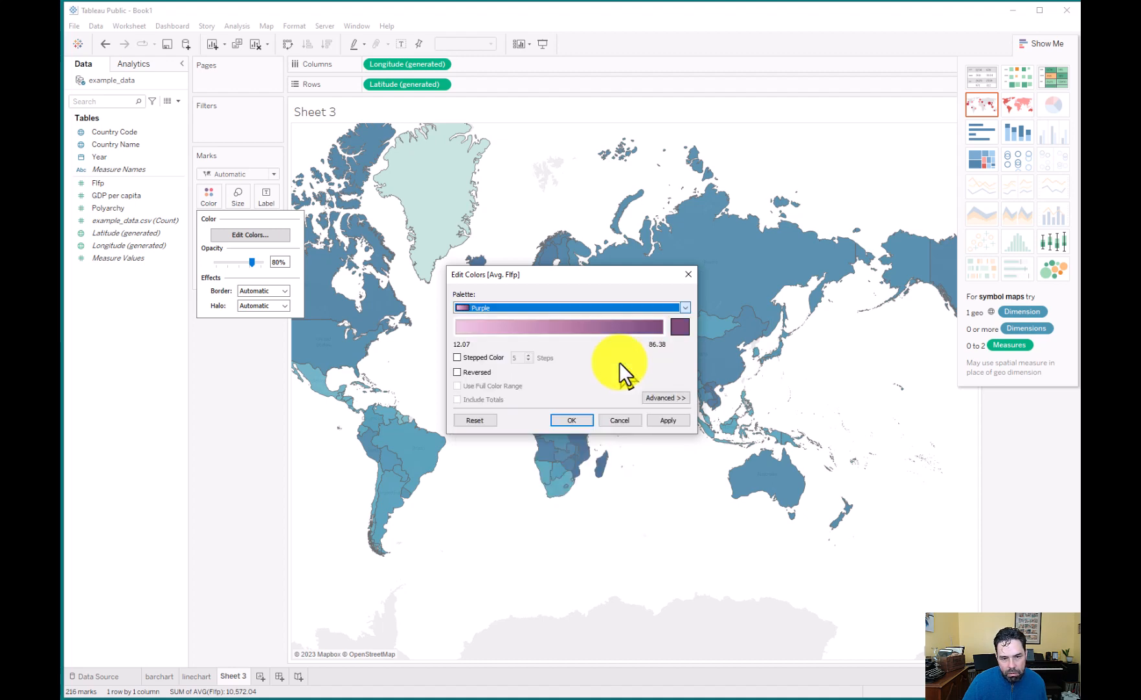
click(658, 417)
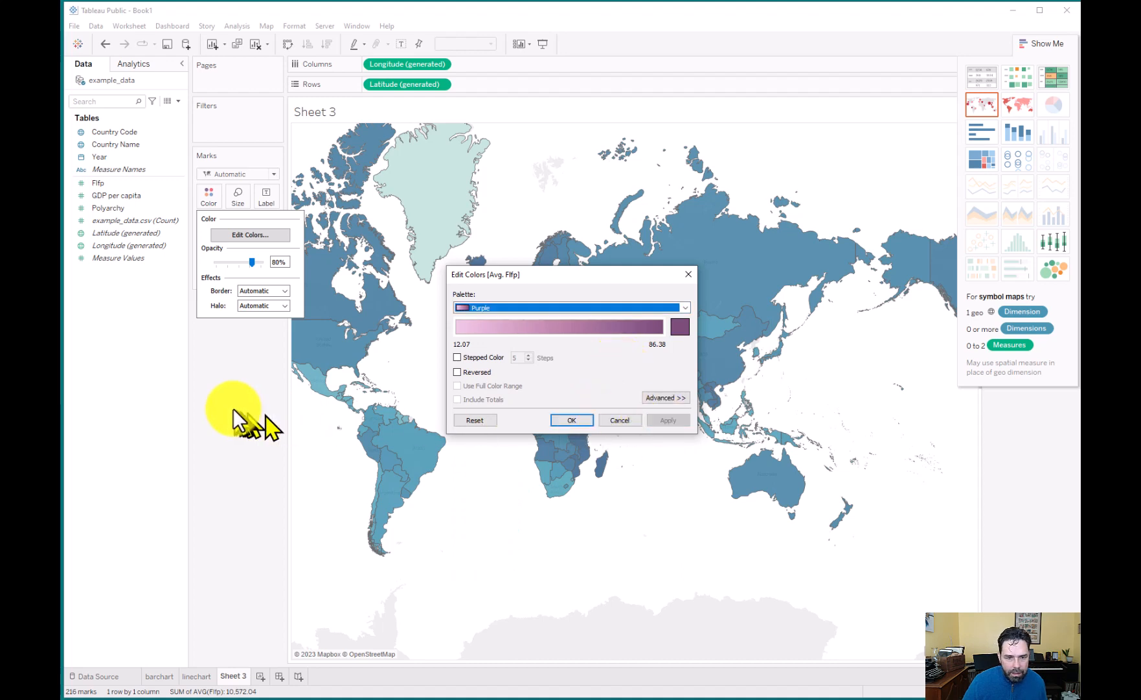
click(573, 418)
Replace the map's title with "FLFP Around the World".
double_click(344, 110)
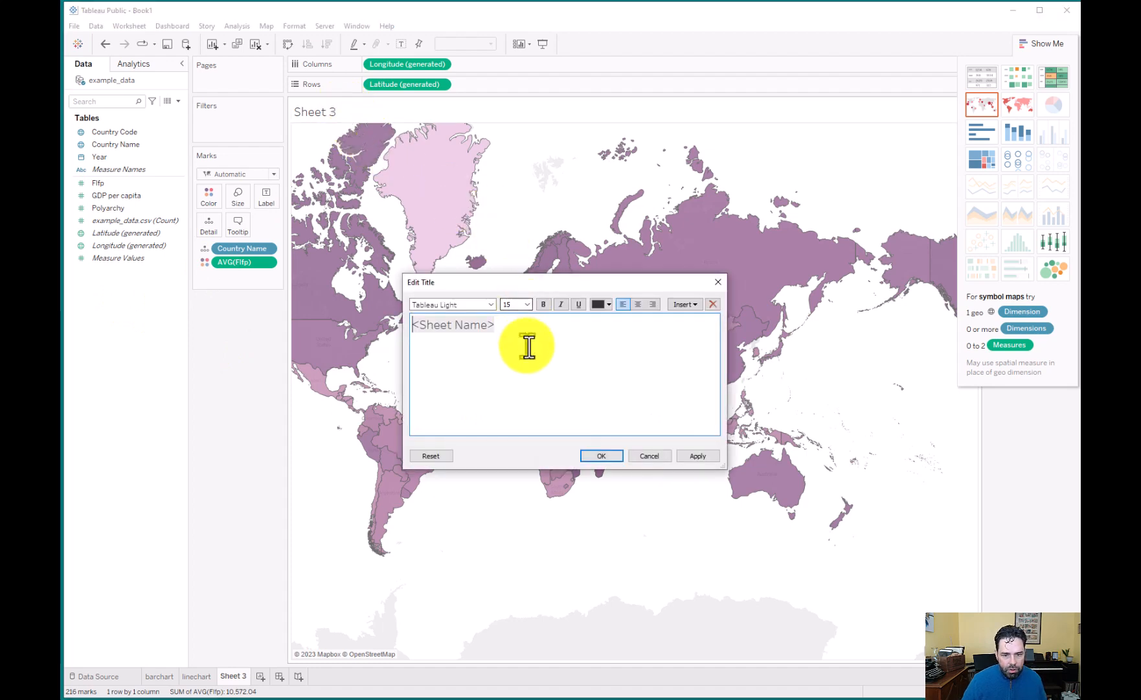
drag(522, 343, 375, 326)
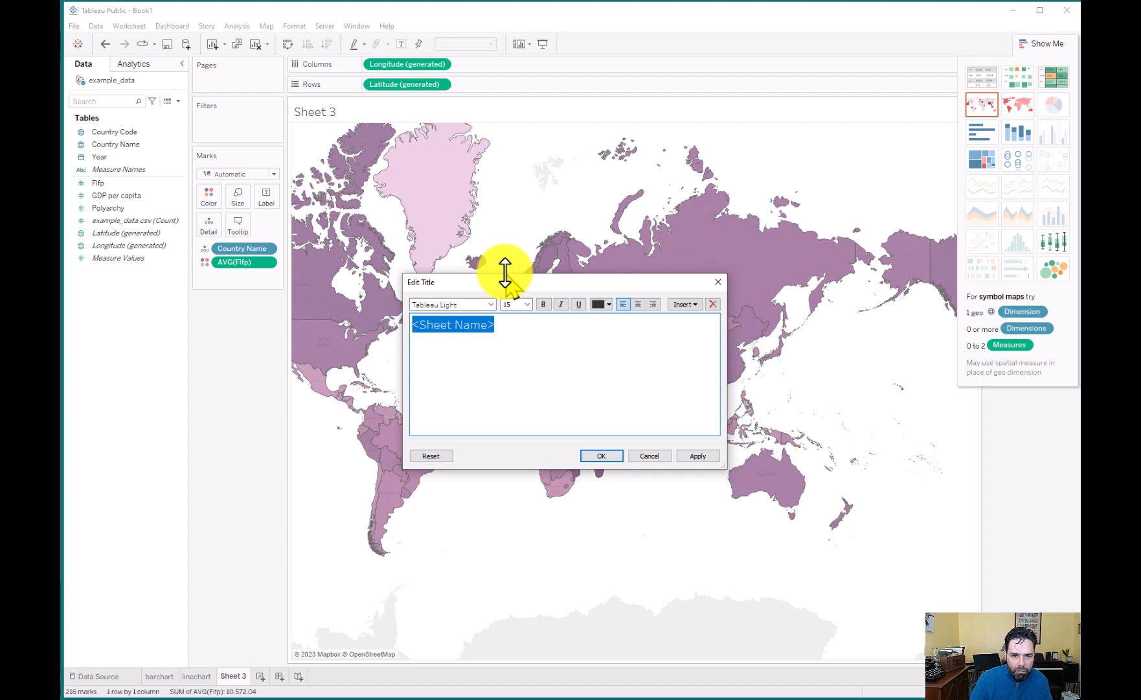
text(FLFP )
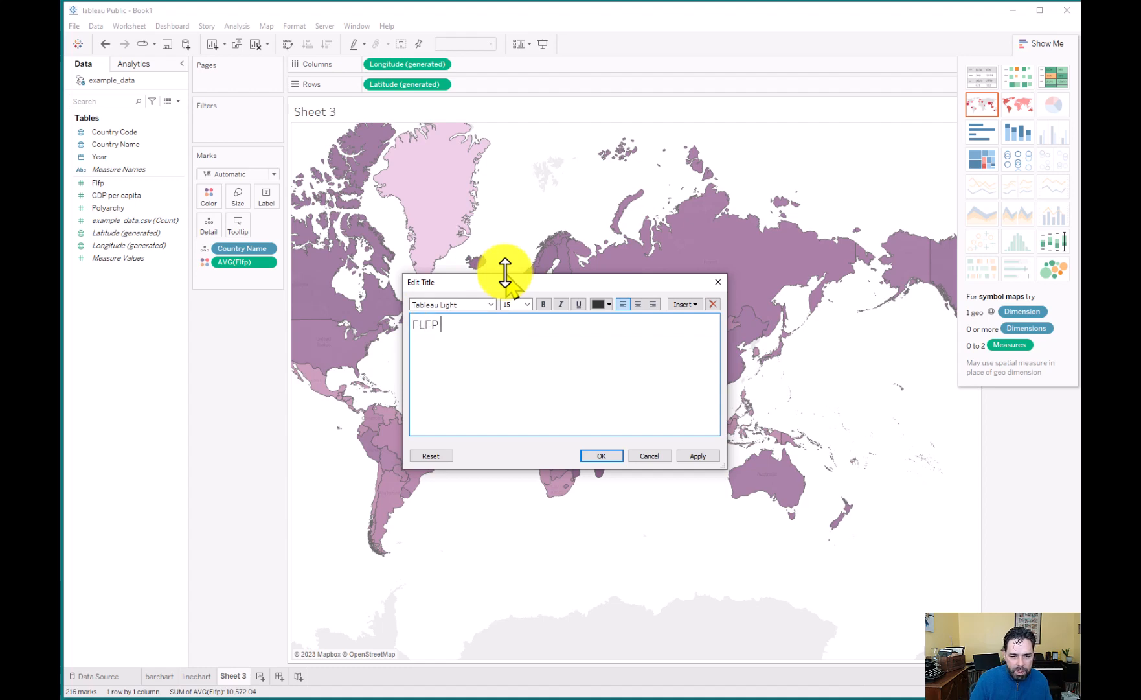
text(Around the )
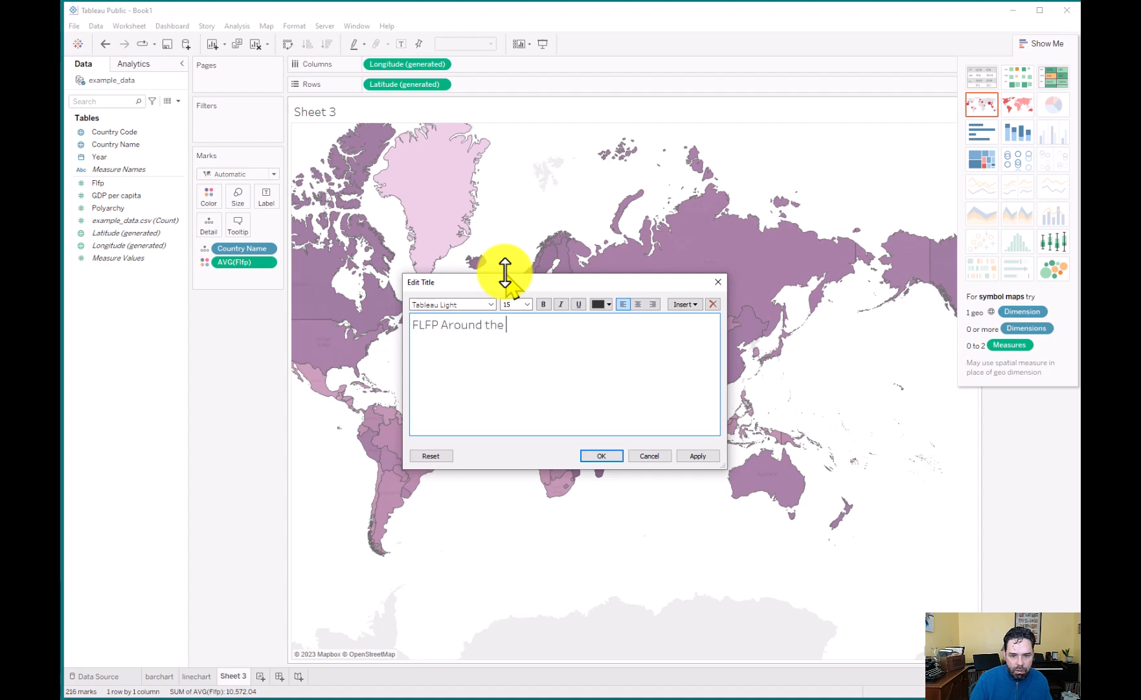
text(World)
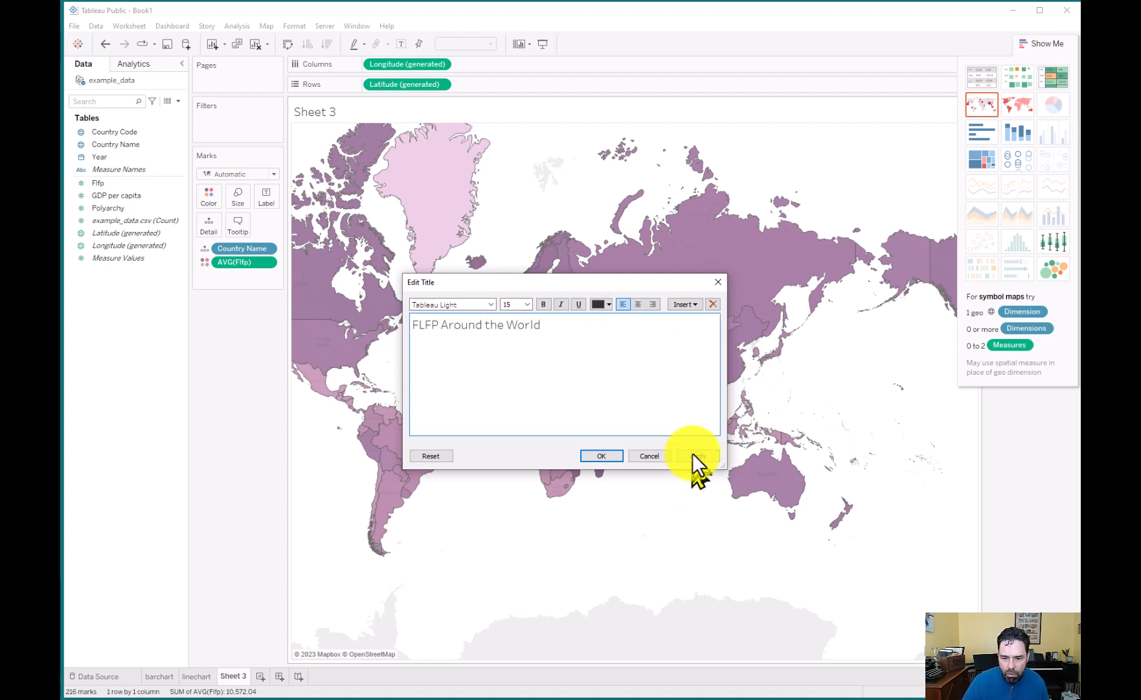
click(694, 455)
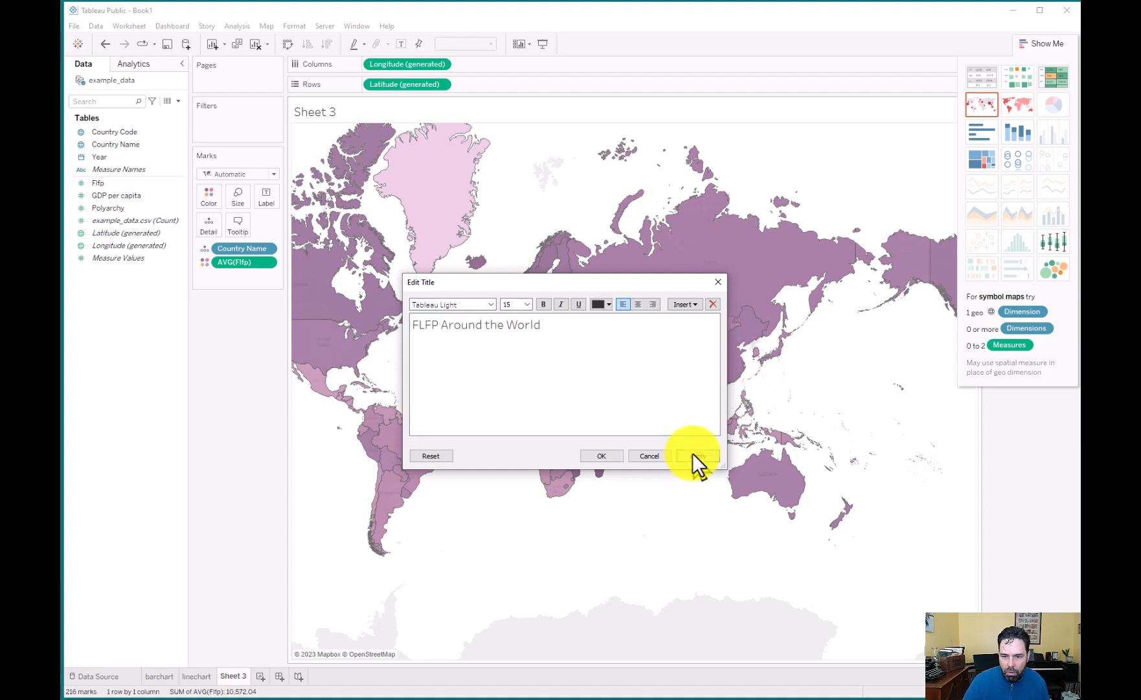
click(600, 456)
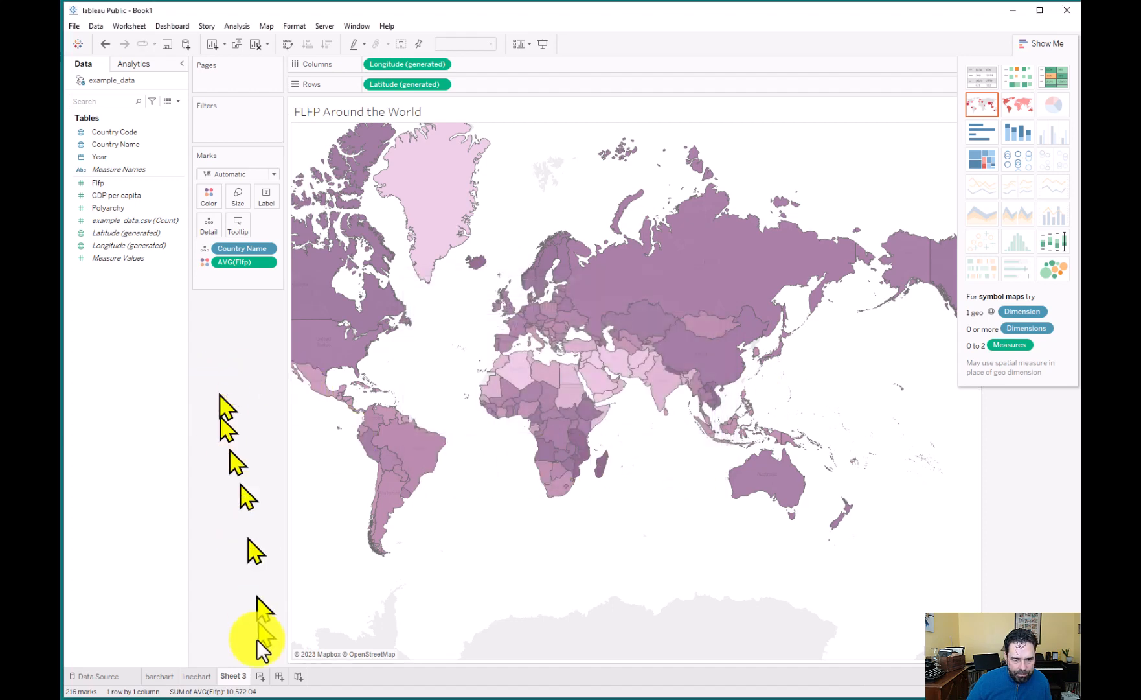
Rename the Sheet 3 worksheet as map.
double_click(243, 674)
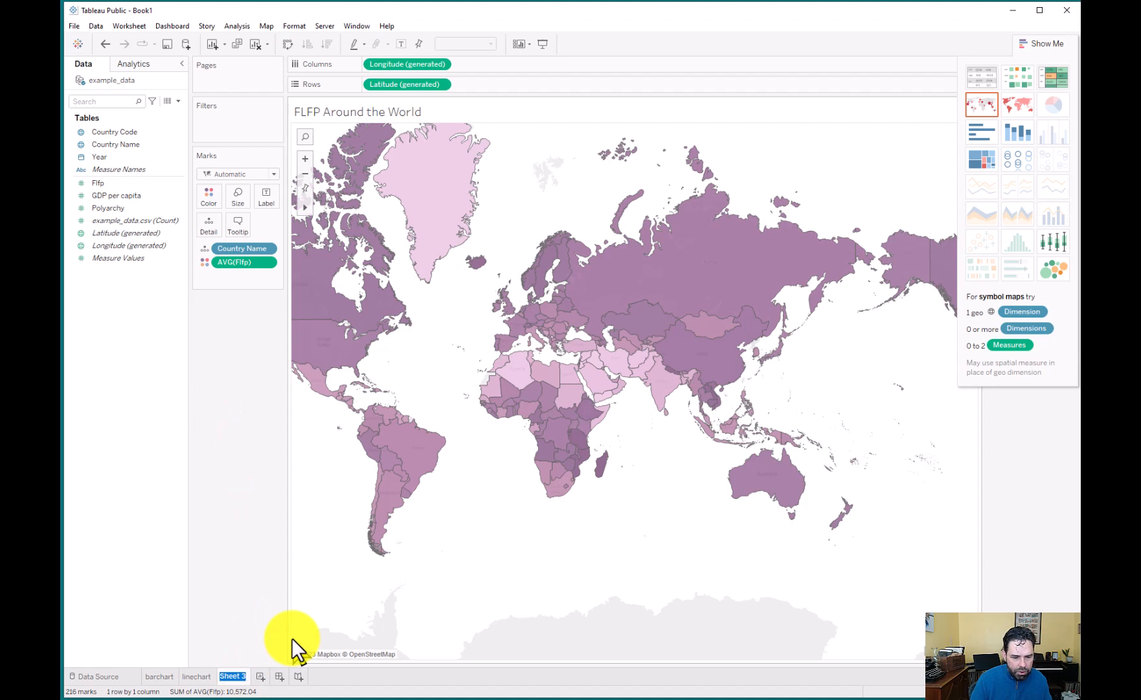
text(map)
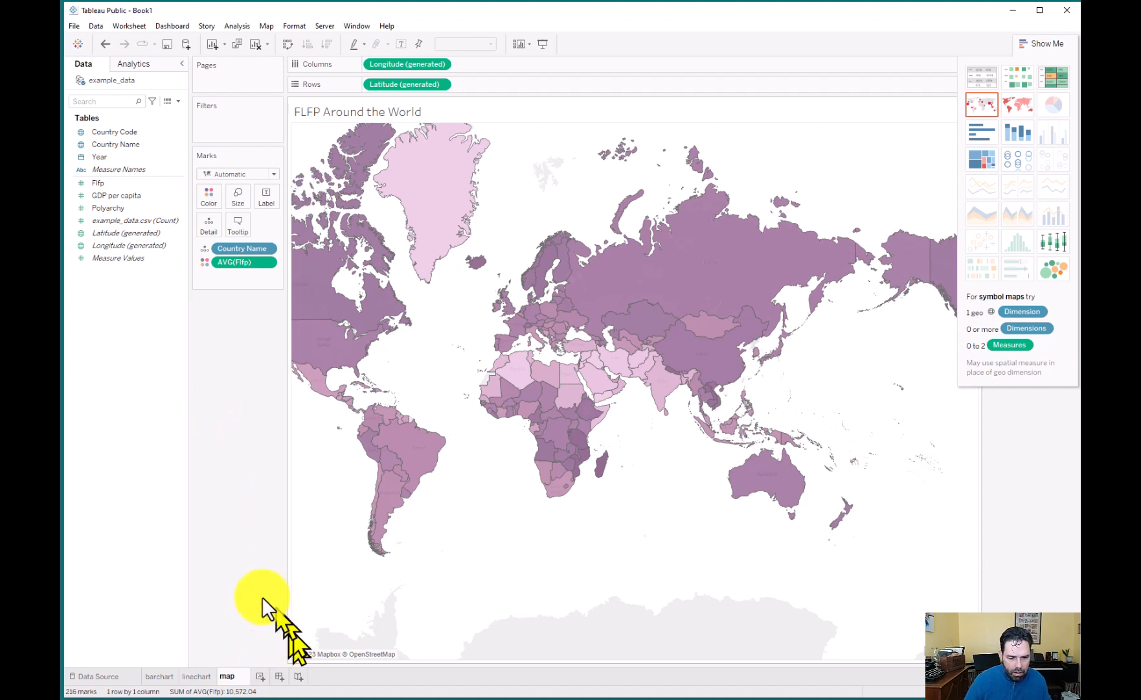
key(Return)
Examine the average Flfp values of individual countries across Greenland, Russia, South Asia and Africa on the map.
mouse_move(438, 204)
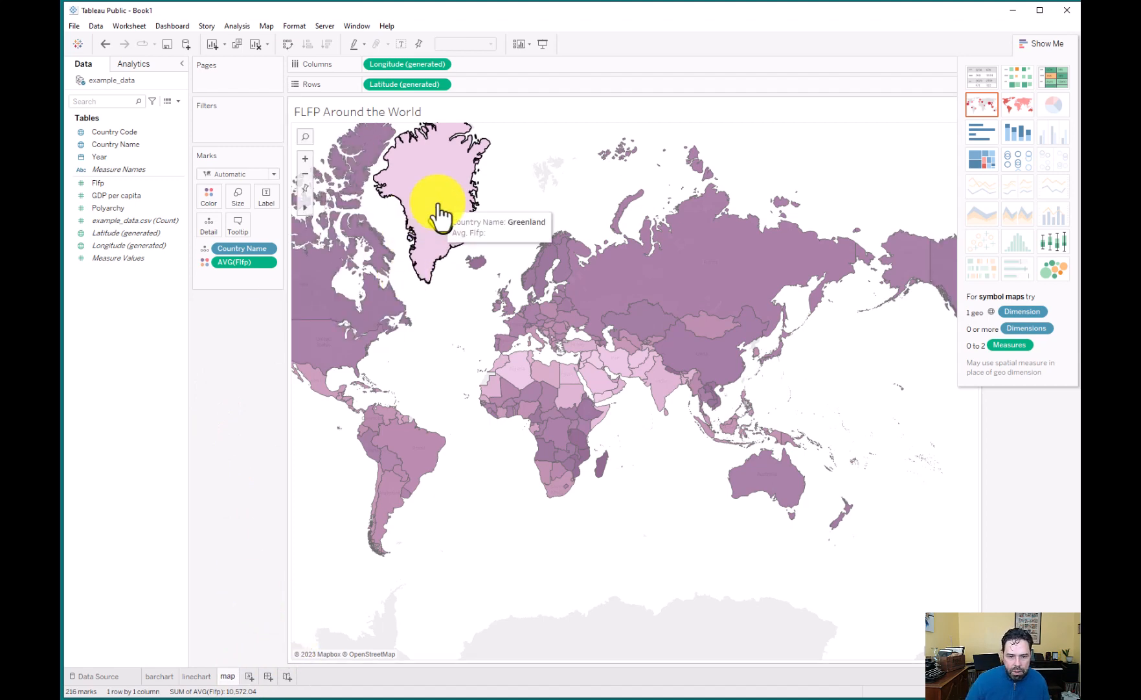
mouse_move(688, 294)
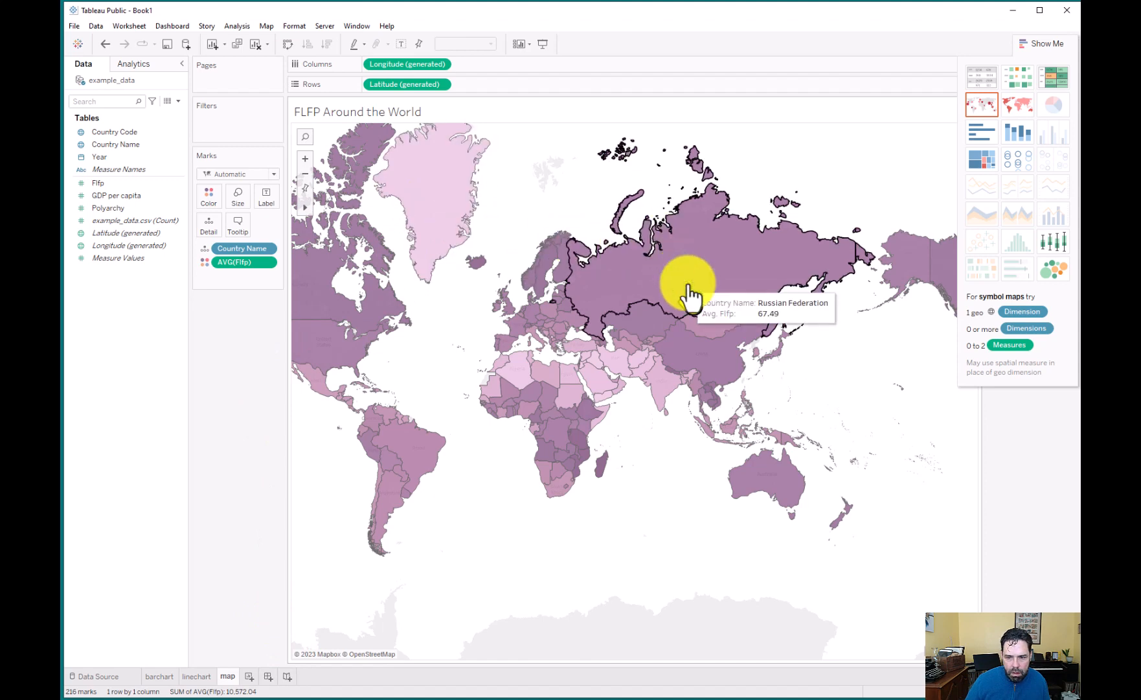
mouse_move(692, 353)
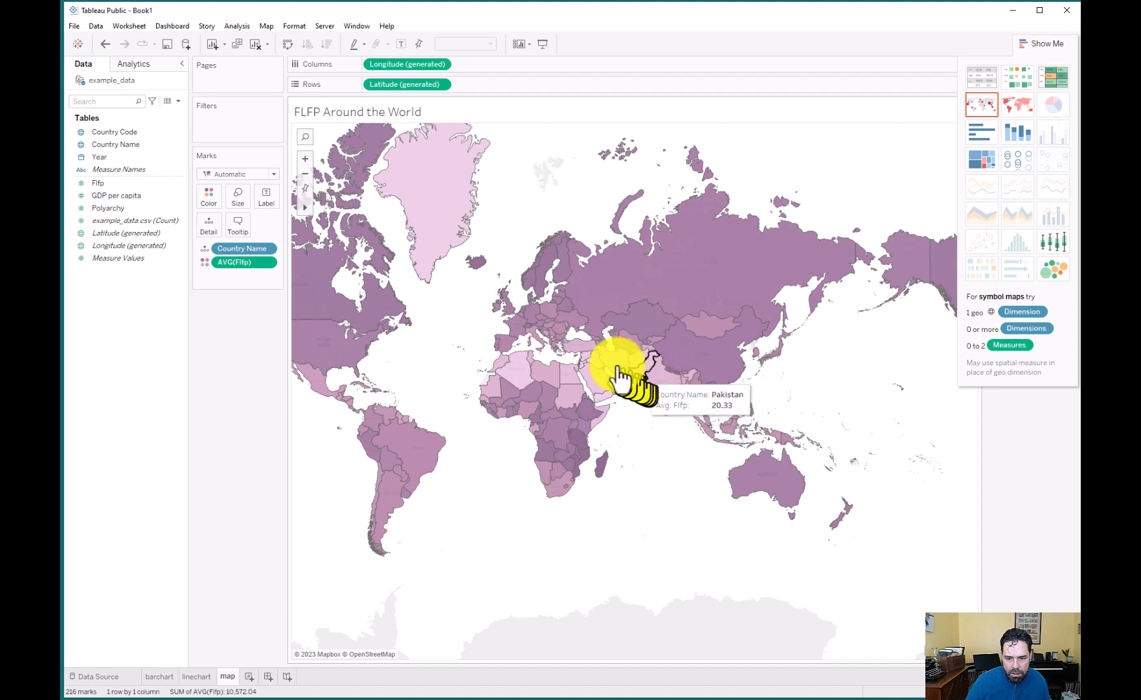
mouse_move(586, 376)
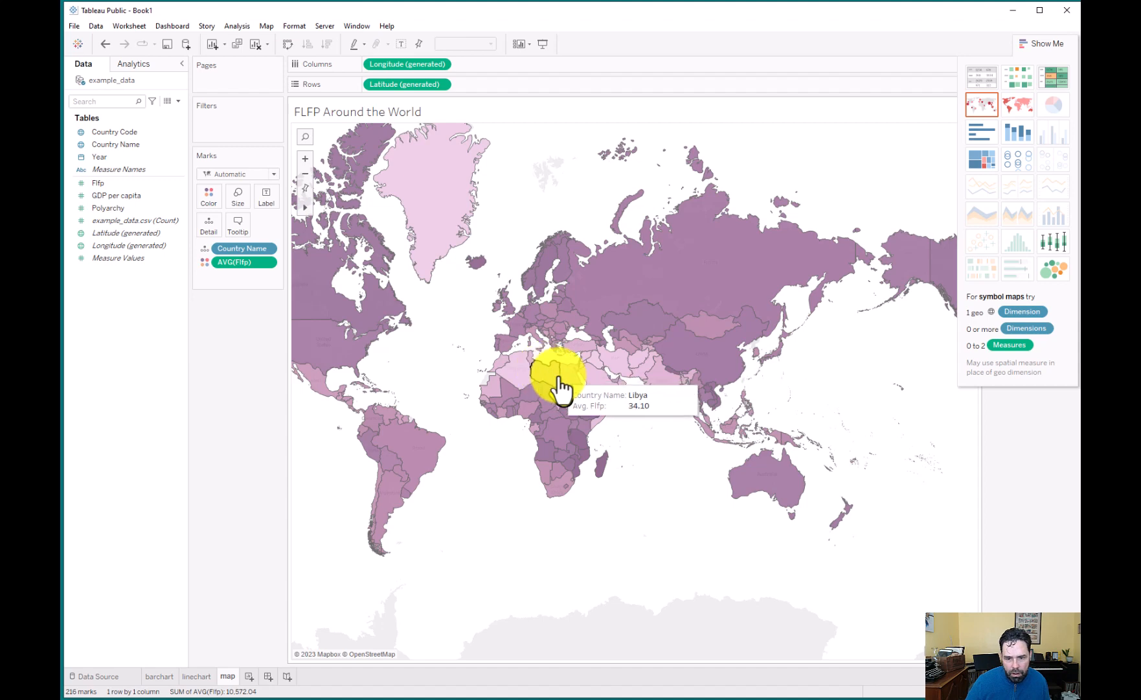
mouse_move(520, 379)
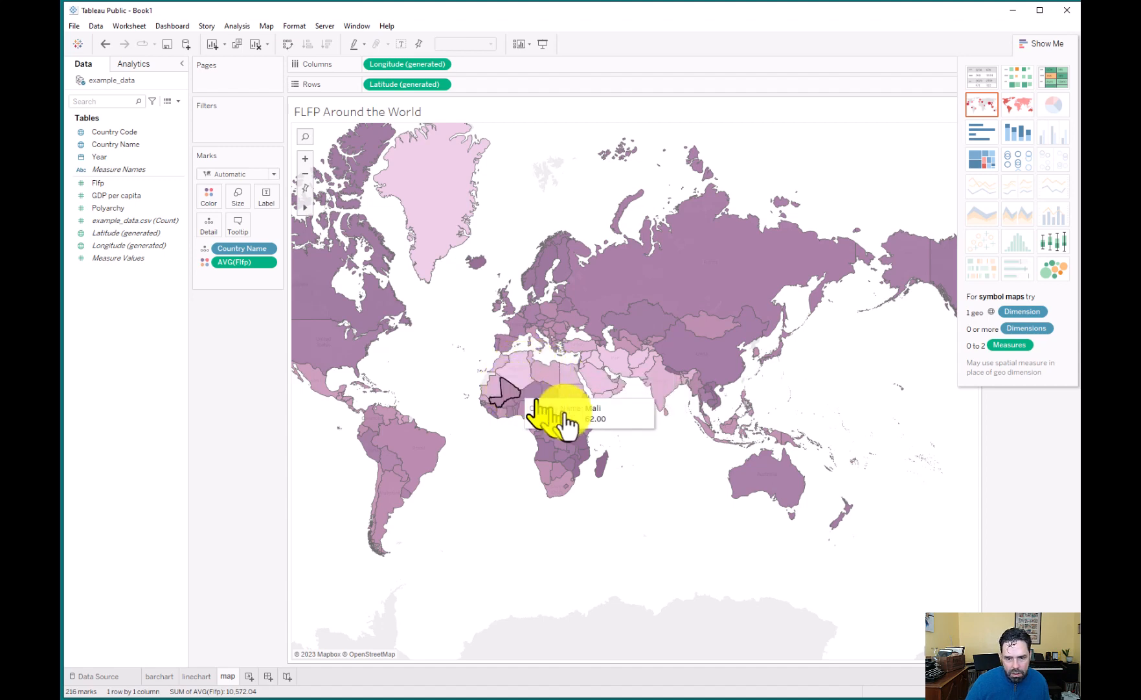
mouse_move(568, 424)
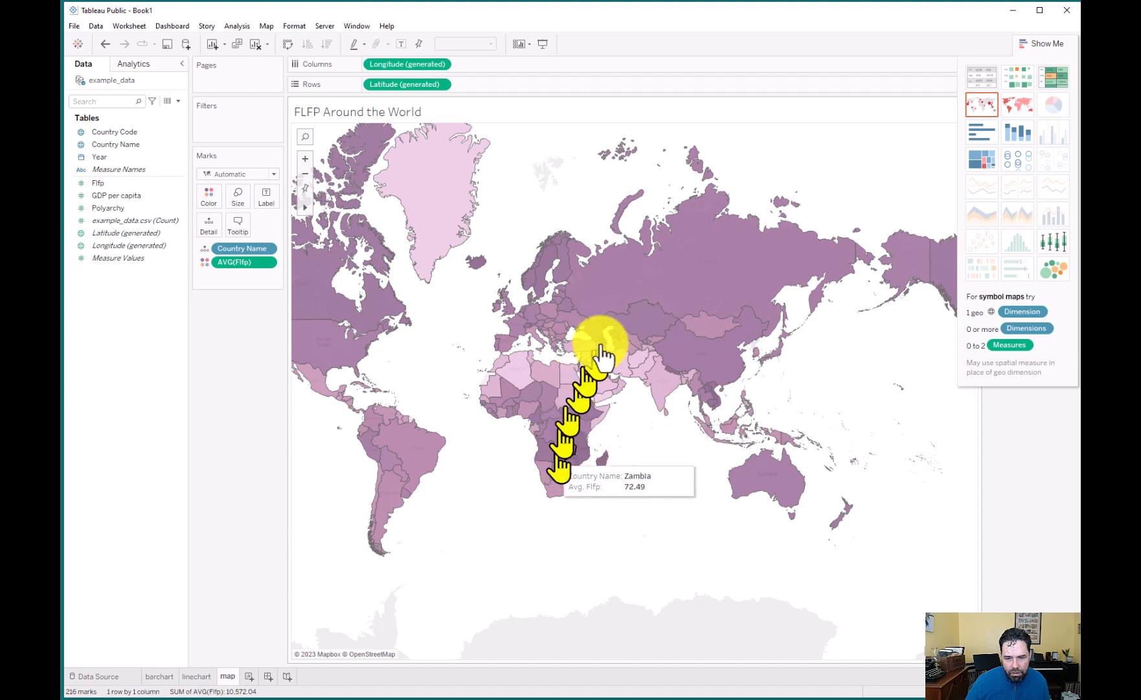
mouse_move(734, 265)
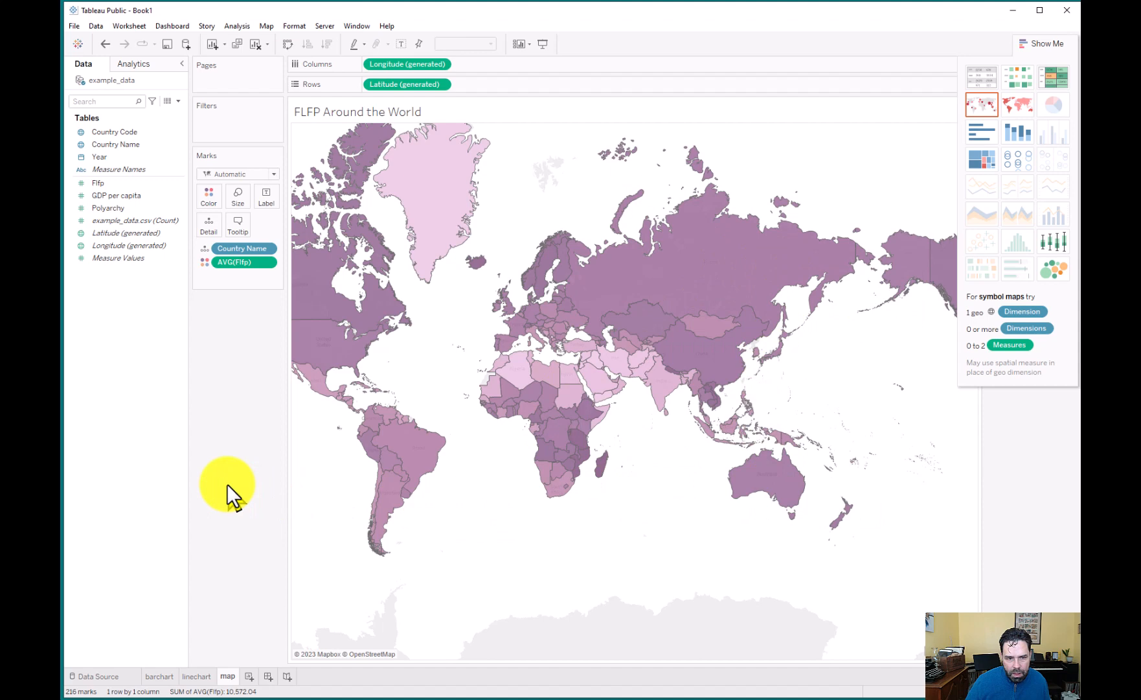
Create a new worksheet with GDP per capita on the Columns shelf and Flfp on the Rows shelf.
click(248, 677)
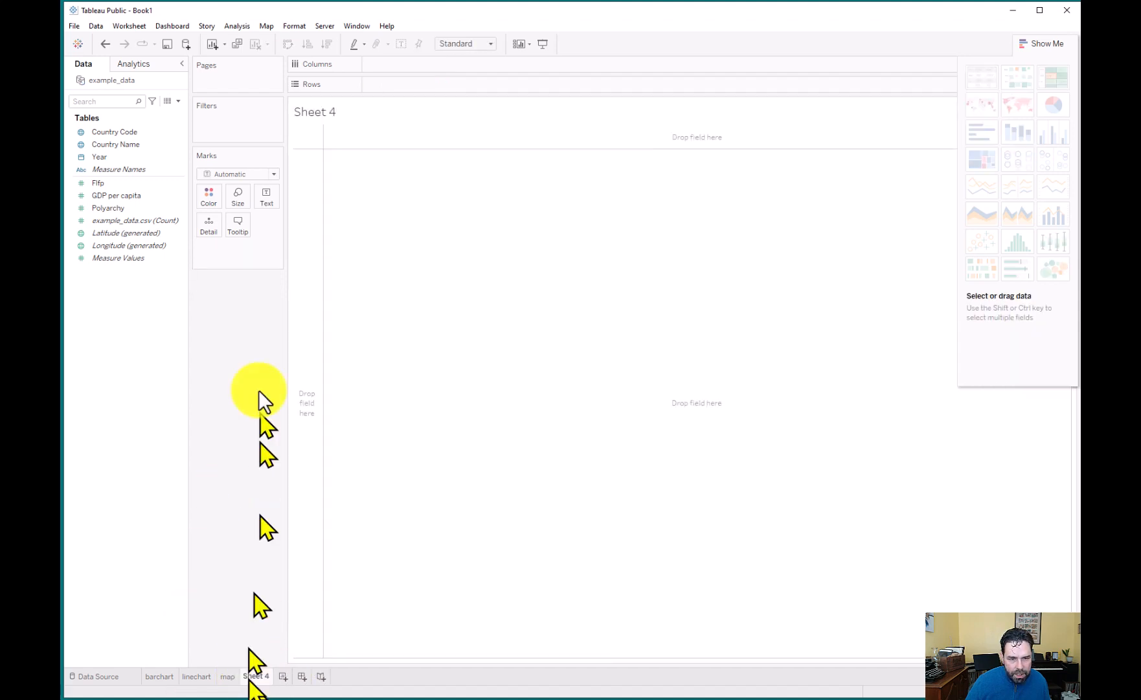
click(118, 197)
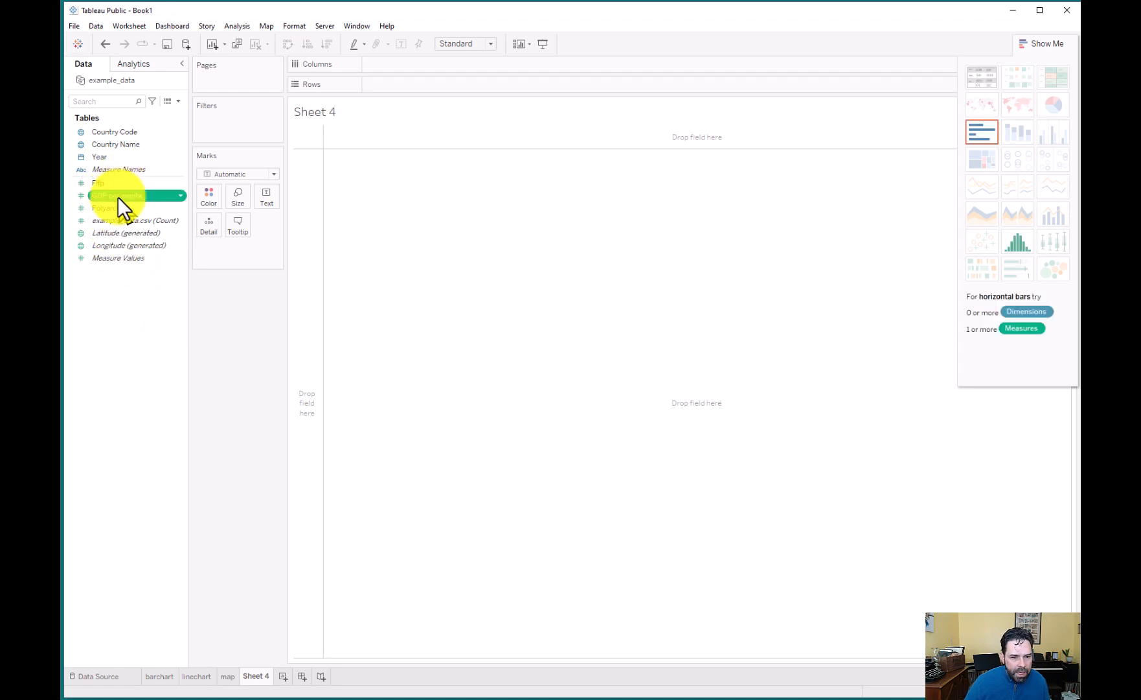
click(118, 197)
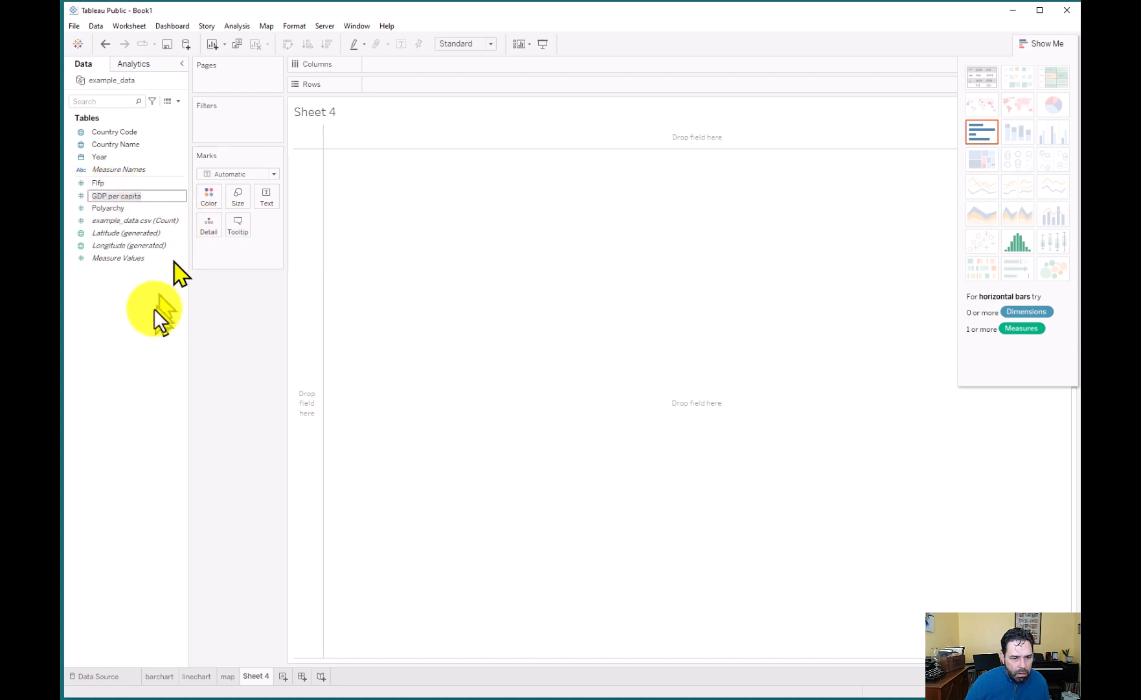
key(Return)
drag(110, 195, 376, 61)
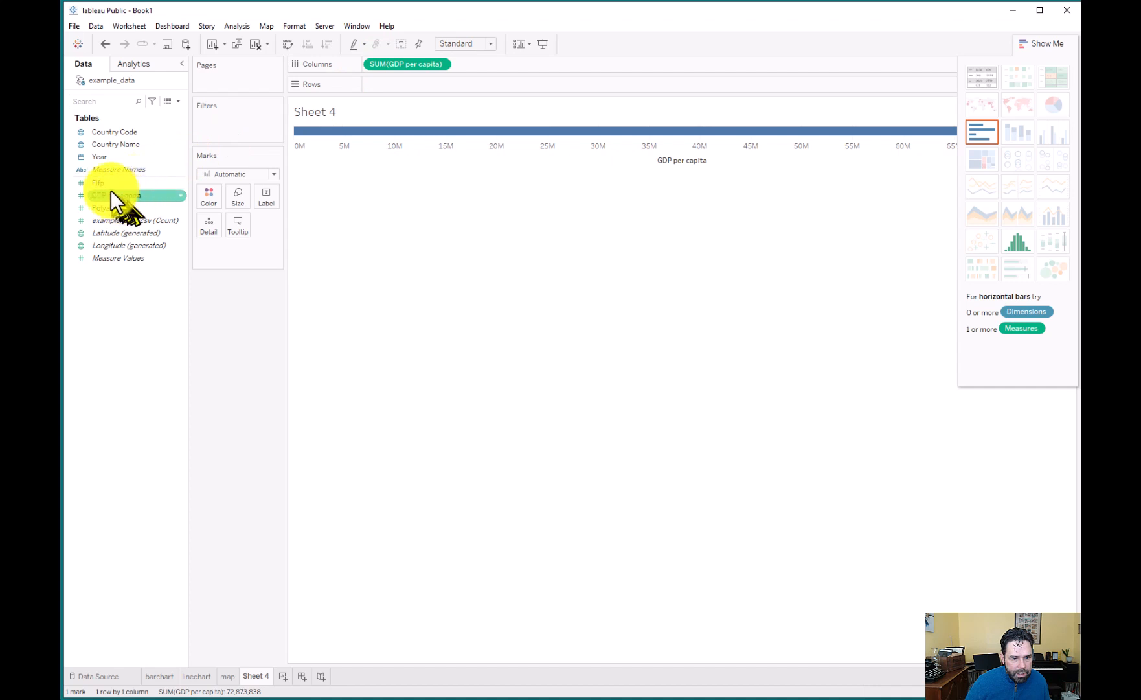
drag(99, 184, 410, 90)
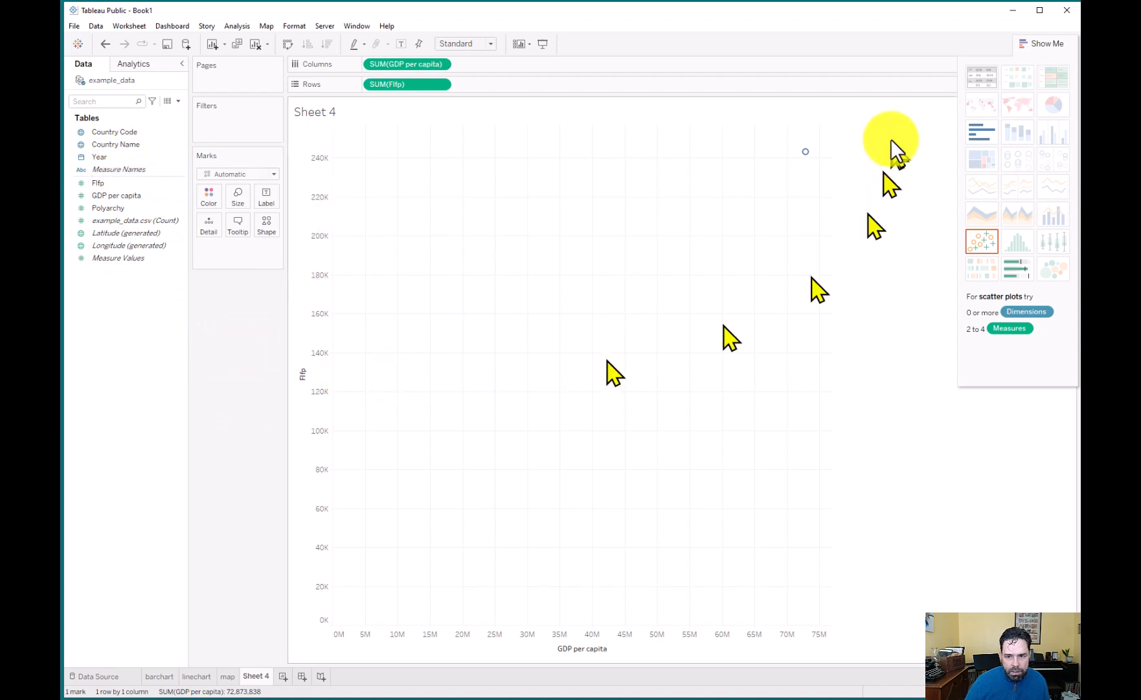
Add Country Code as mark detail so the scatter plot shows one point per country.
mouse_move(812, 153)
click(130, 132)
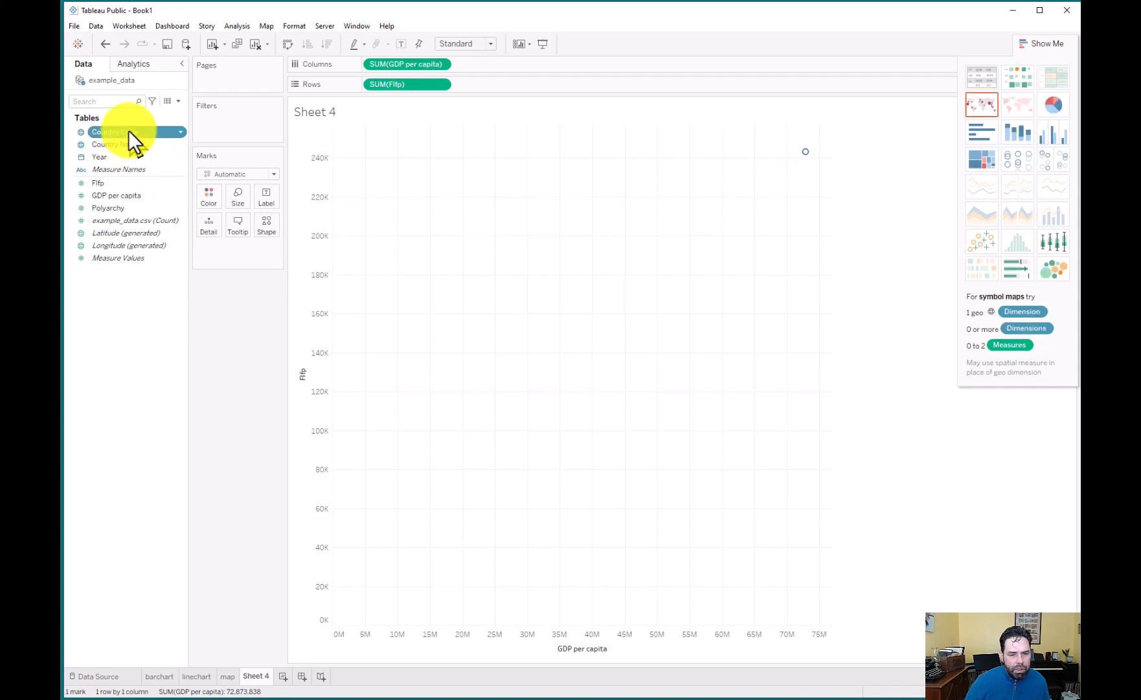
drag(128, 130, 205, 227)
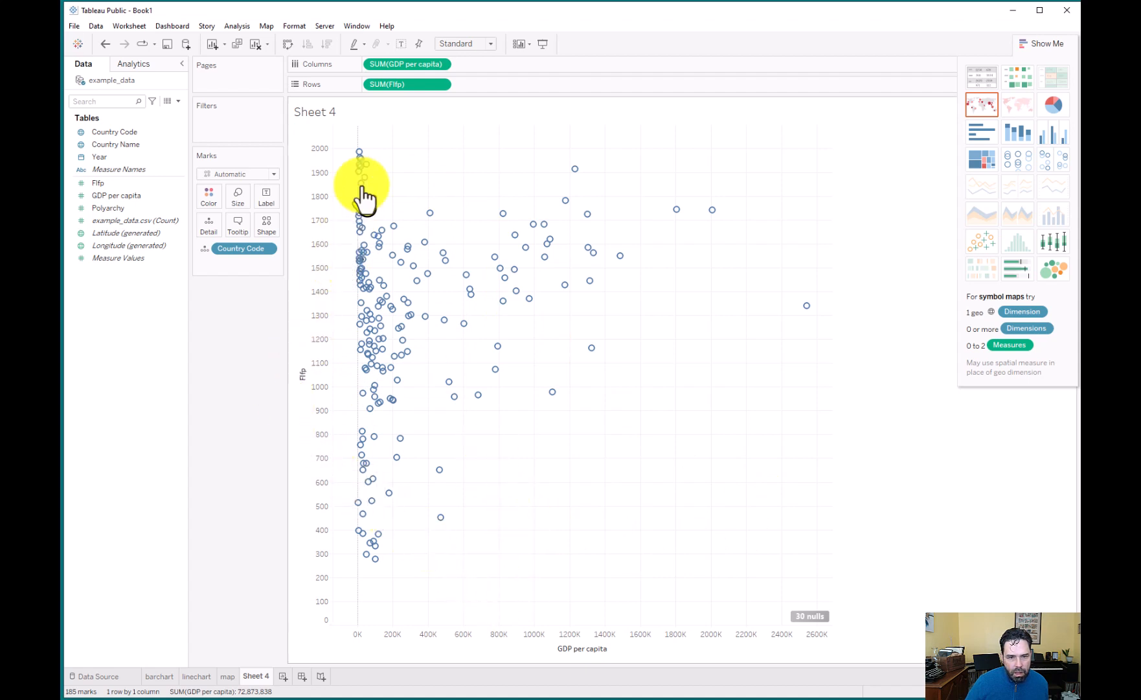
Change the aggregation of both Flfp on Rows and GDP per capita on Columns to Average.
click(443, 84)
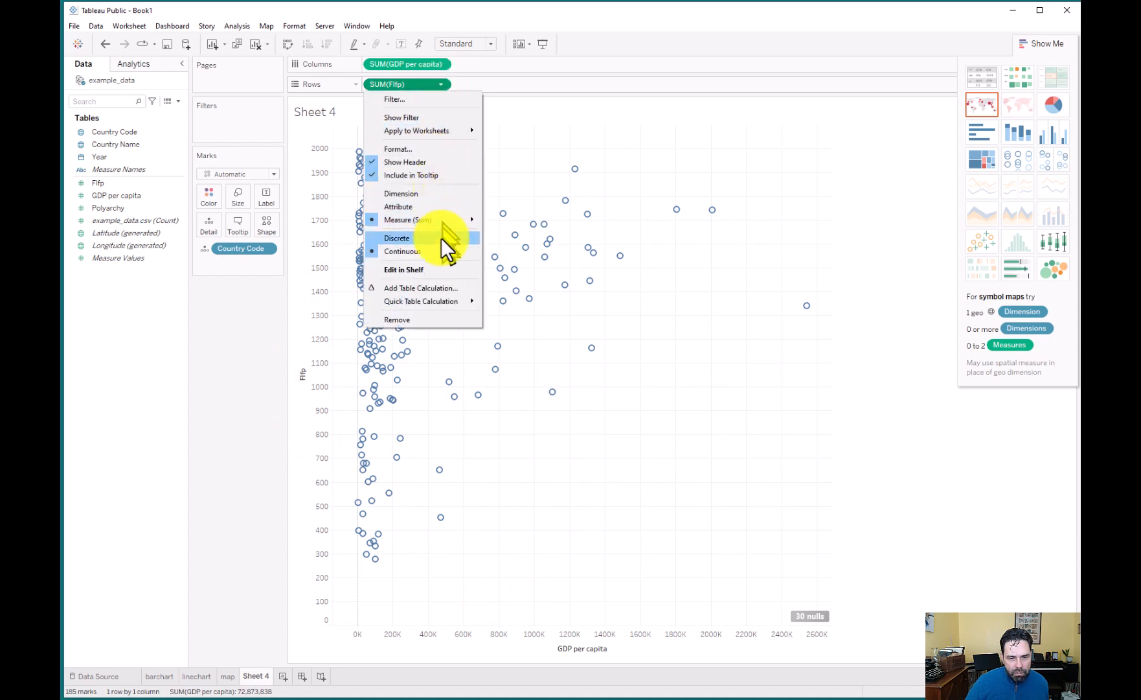
mouse_move(448, 220)
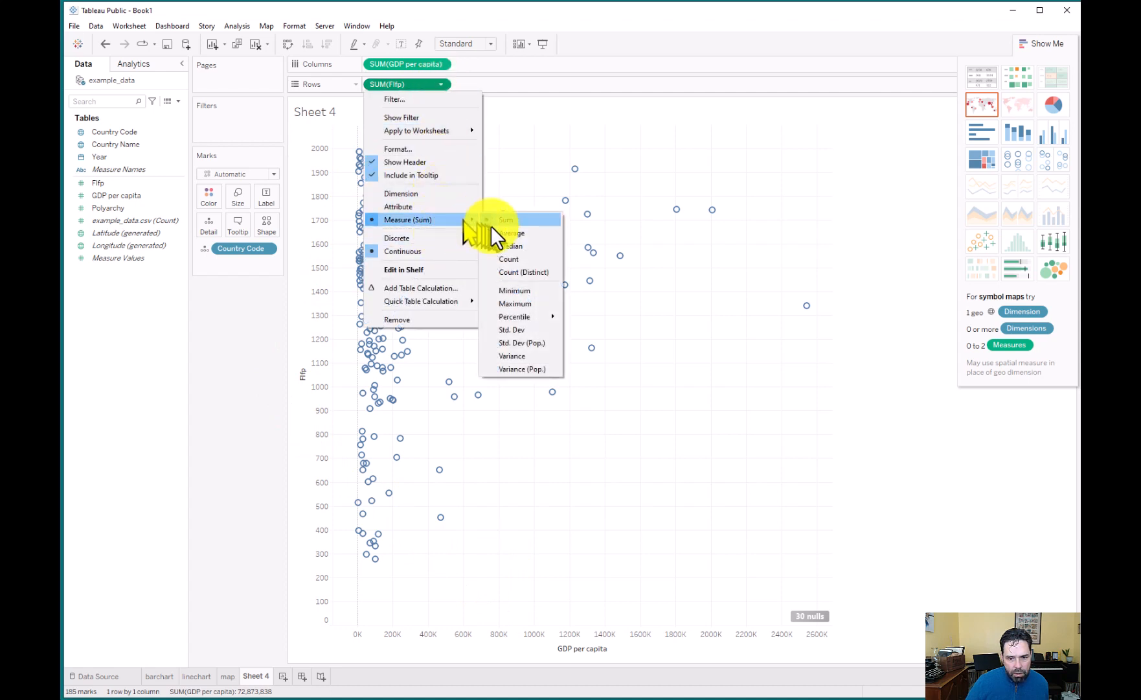
click(522, 232)
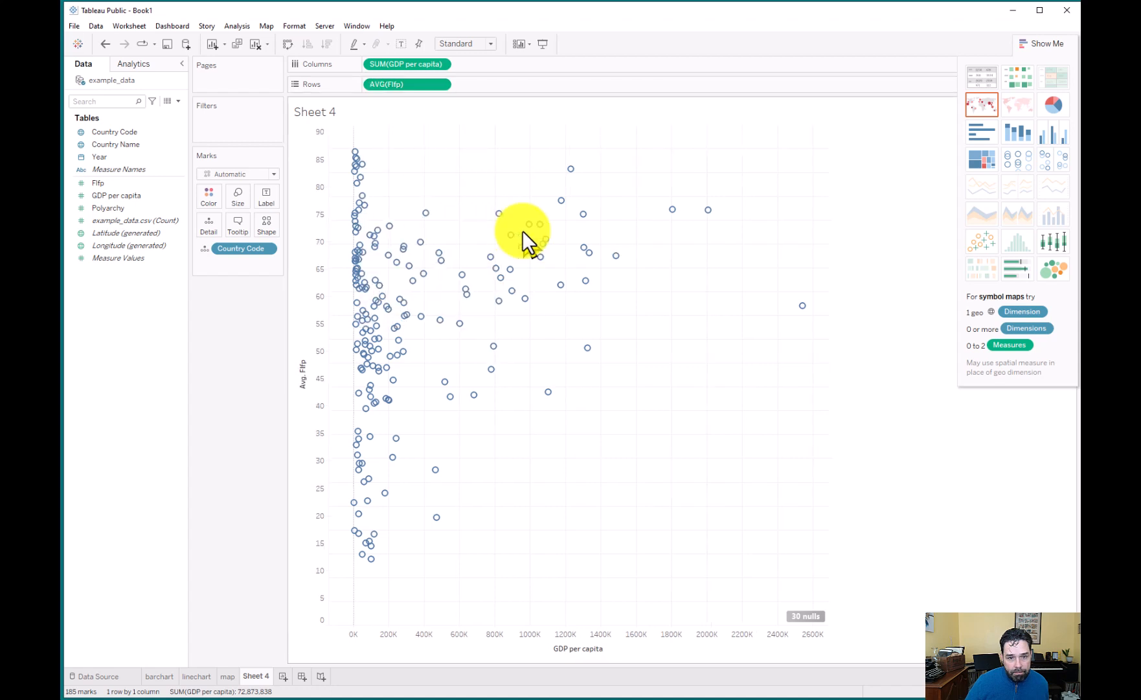
click(440, 63)
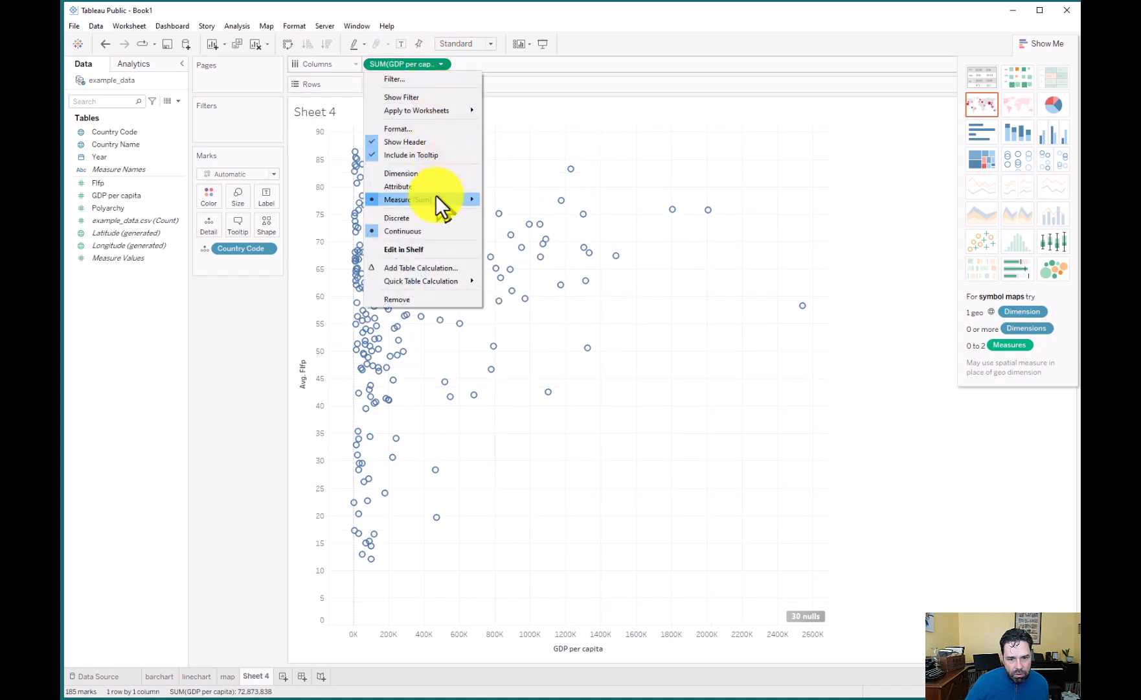
mouse_move(436, 198)
click(514, 211)
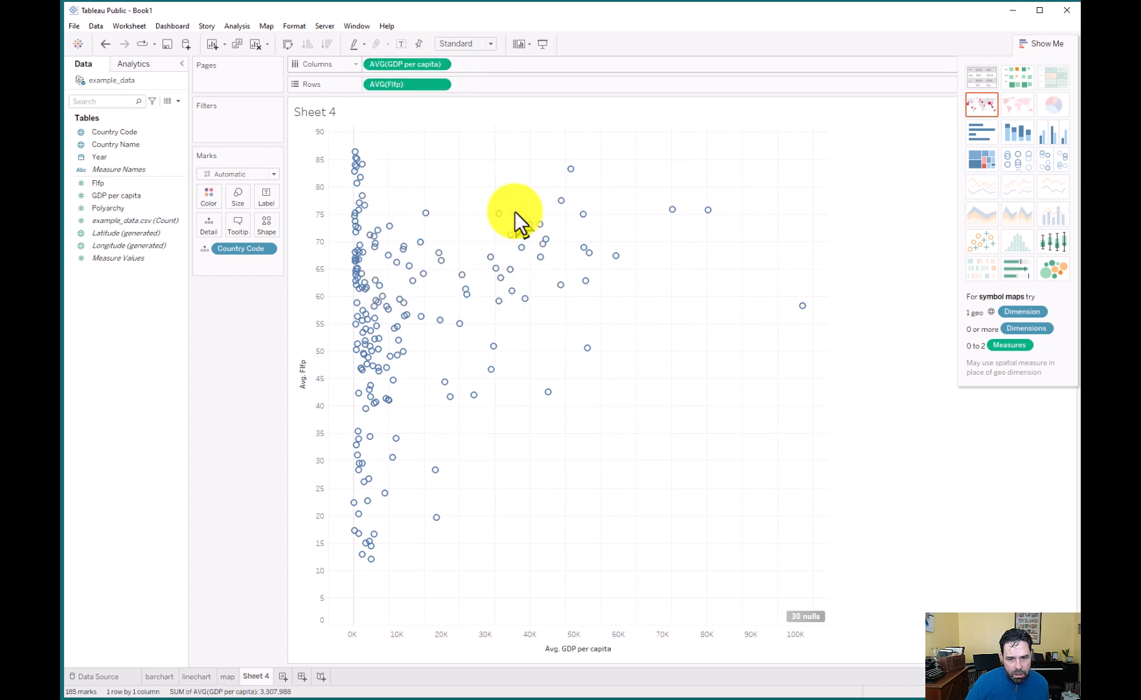
Set the Avg. GDP per capita axis to a logarithmic scale and exclude zero from its range.
right_click(523, 633)
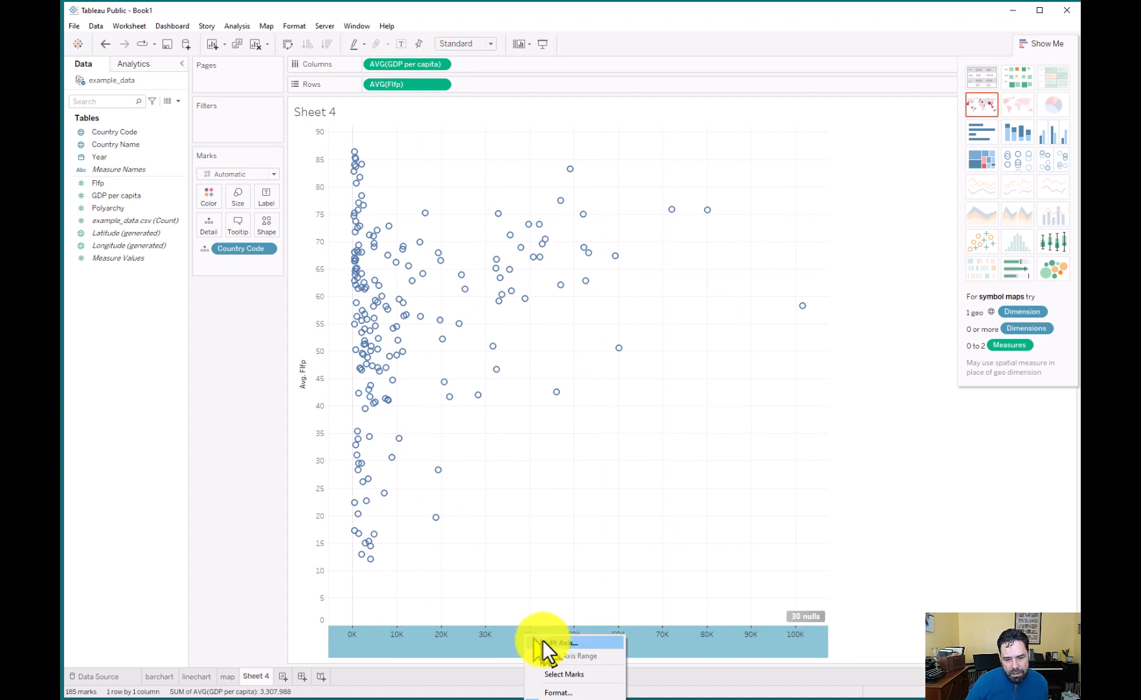
click(543, 641)
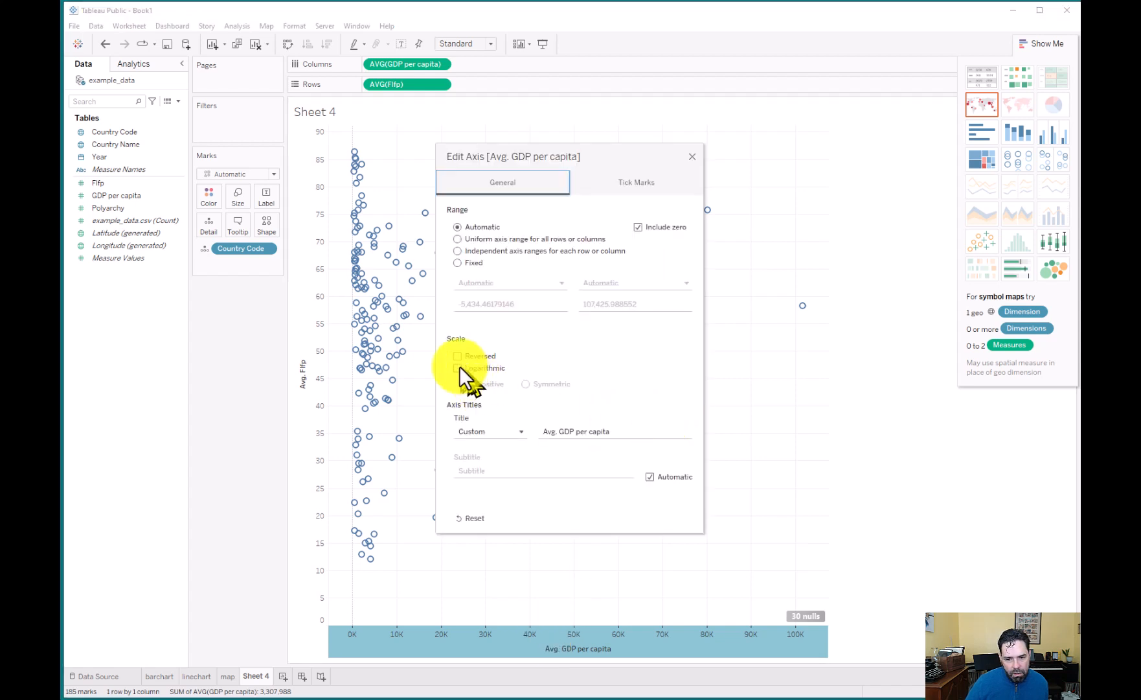
click(456, 367)
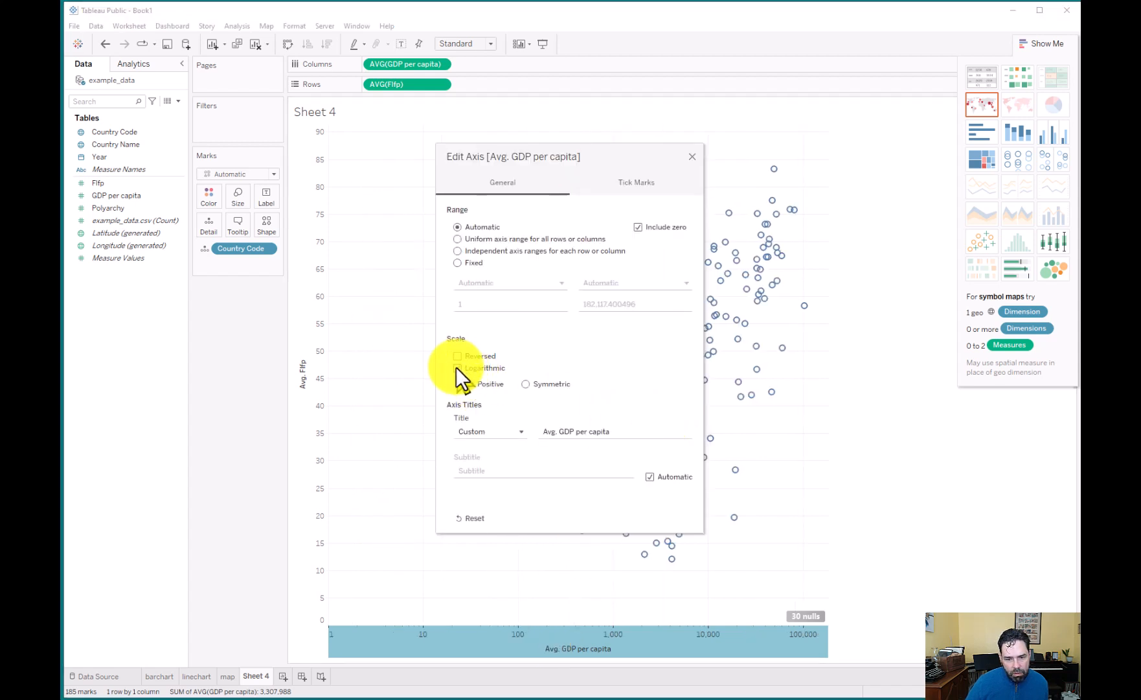
drag(596, 163, 145, 222)
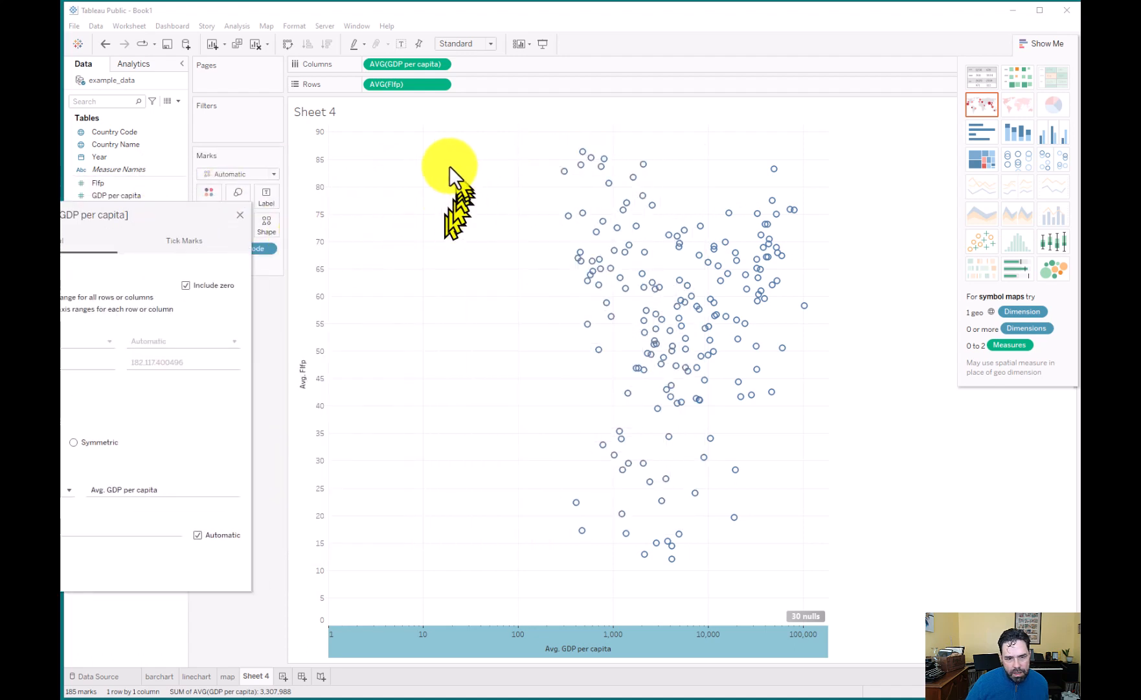
drag(147, 223, 331, 162)
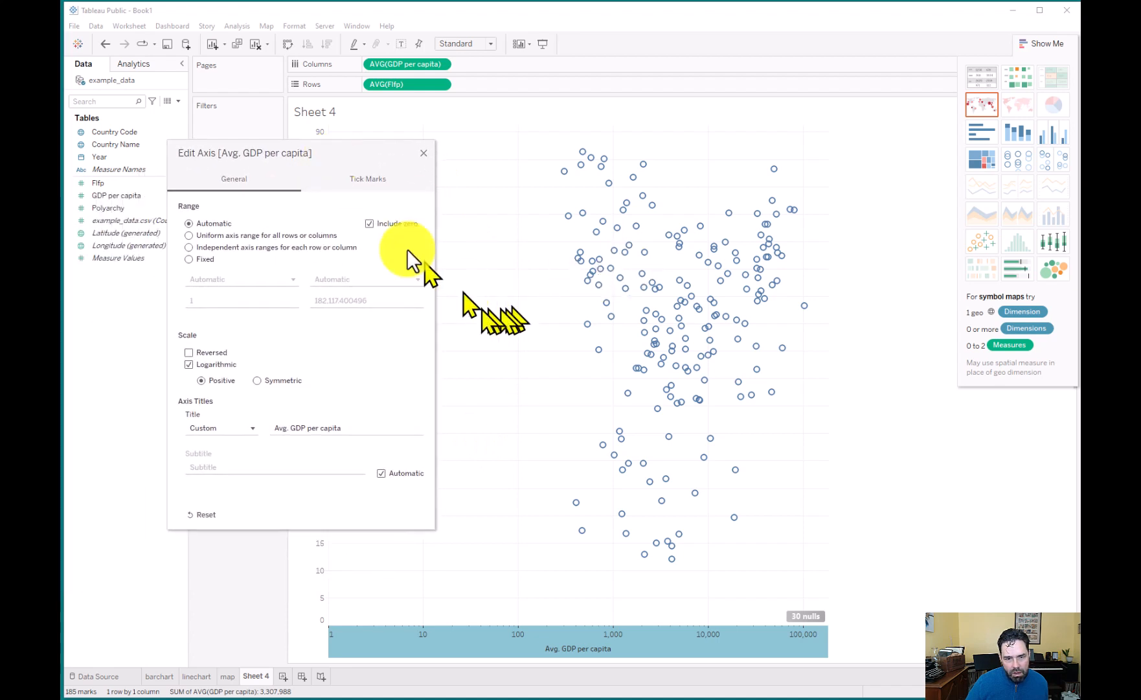
click(370, 223)
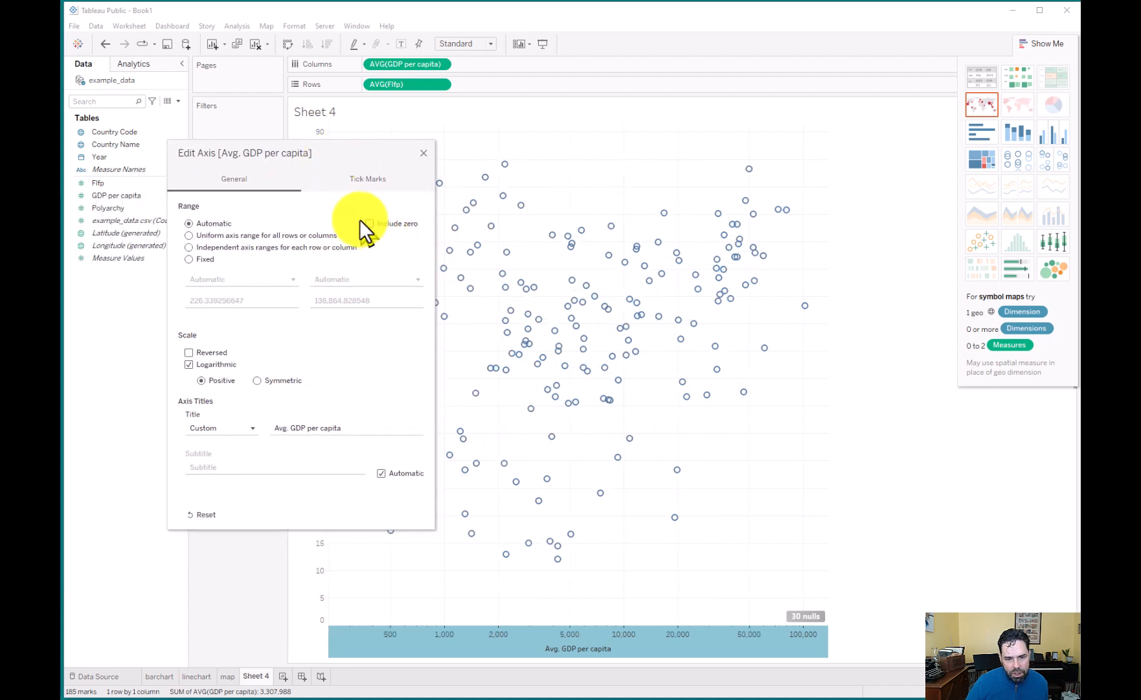
click(422, 153)
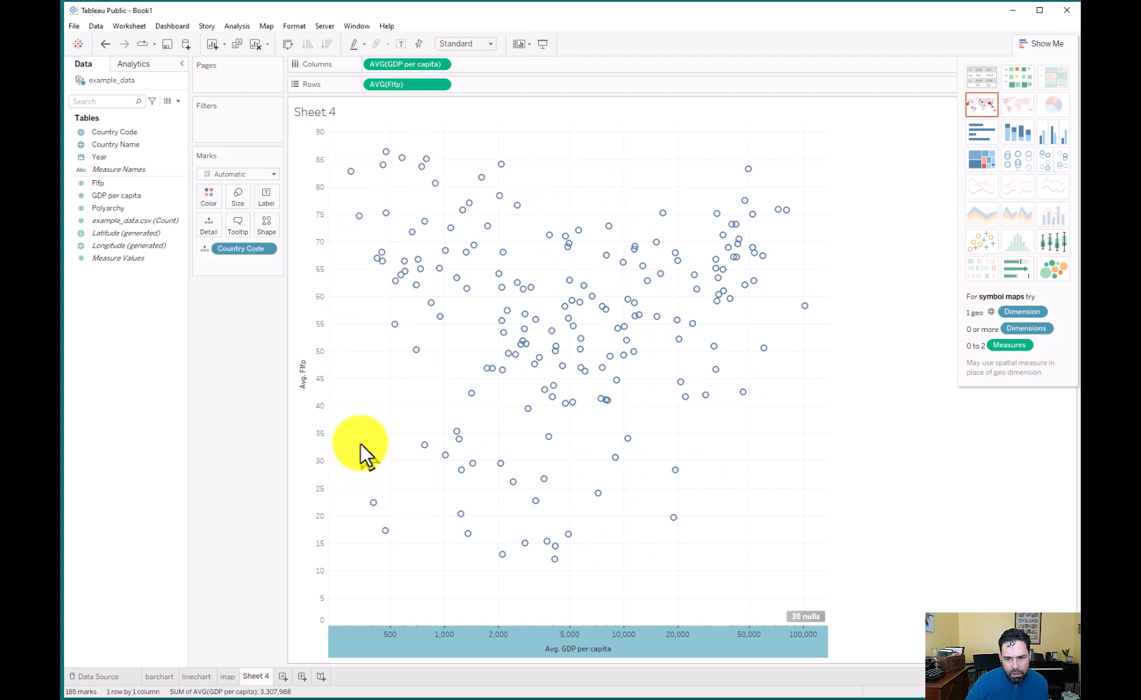
Show a trend line on the scatter plot and open its line formatting options.
right_click(596, 330)
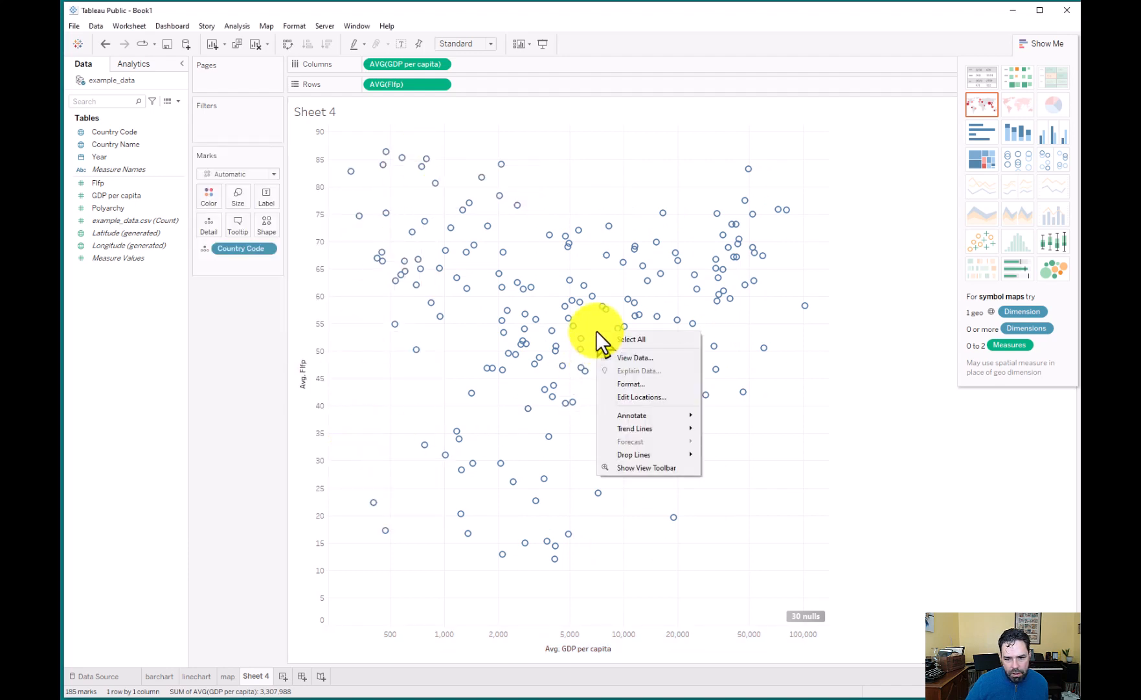
mouse_move(653, 427)
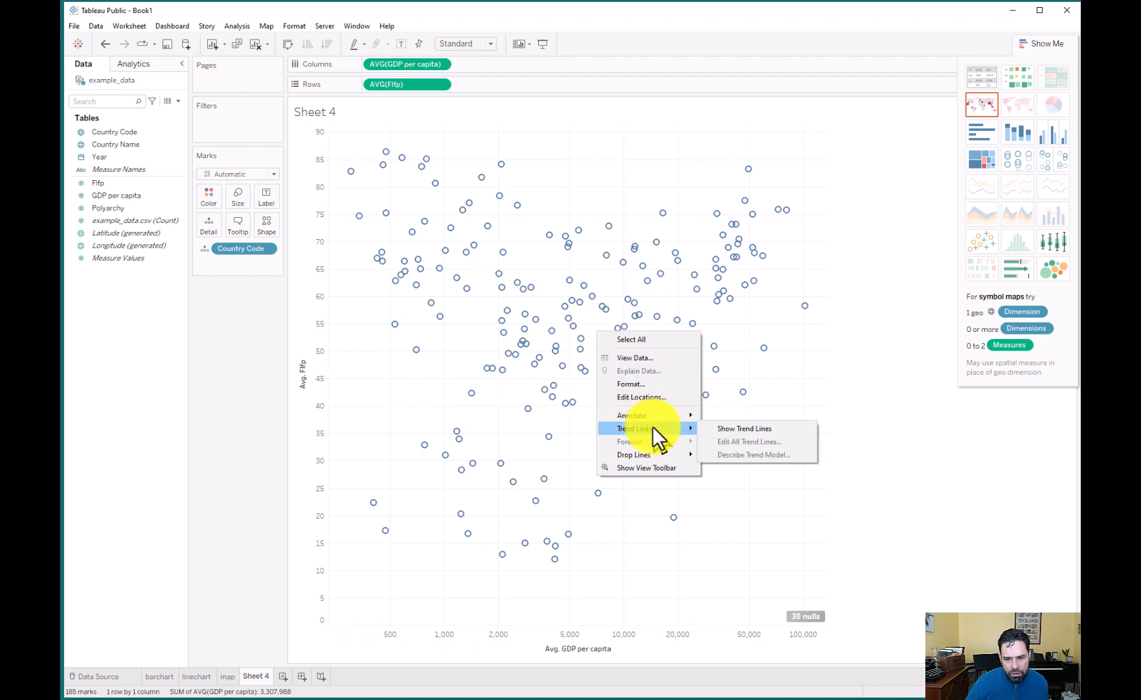
click(740, 427)
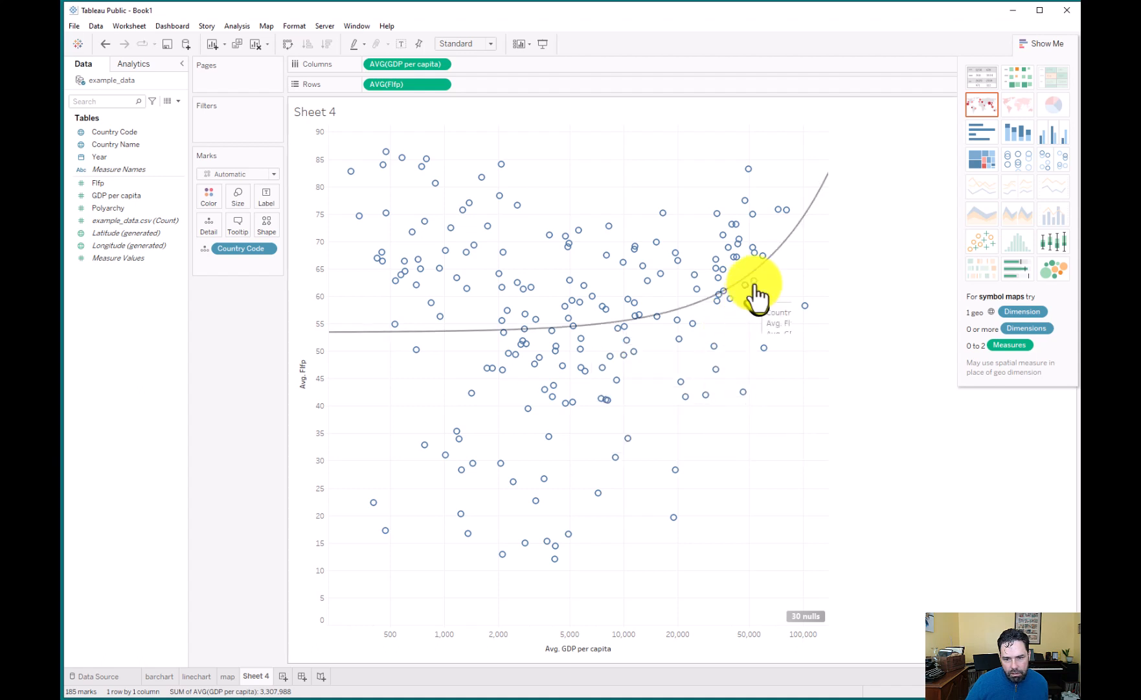
right_click(787, 239)
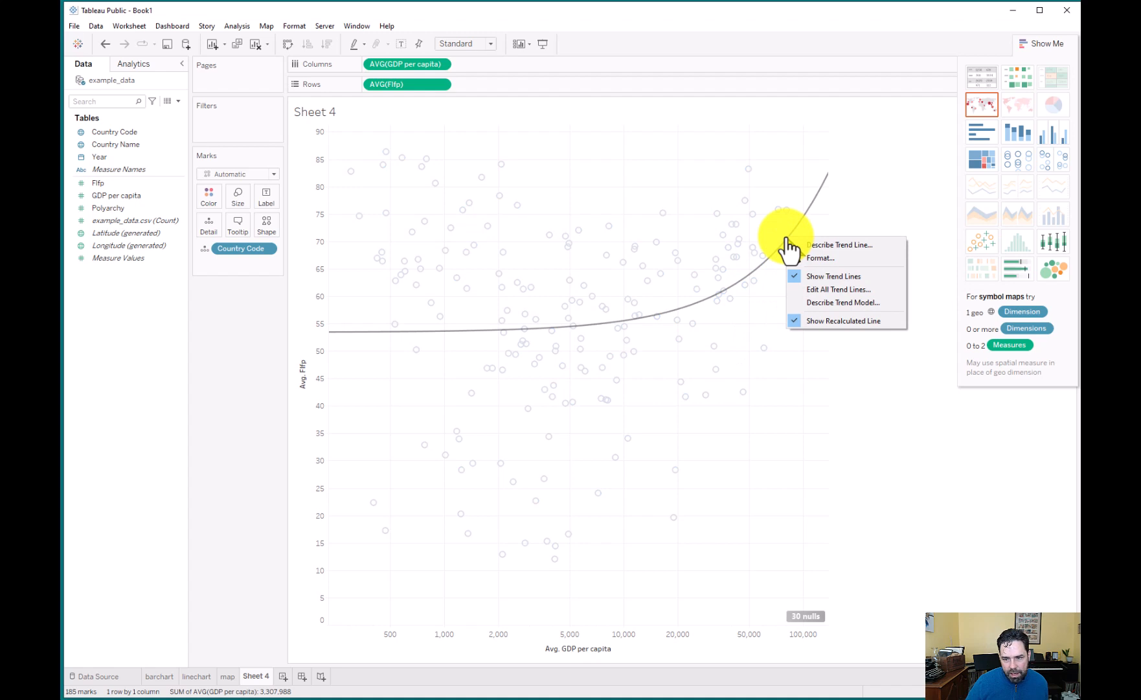
click(834, 258)
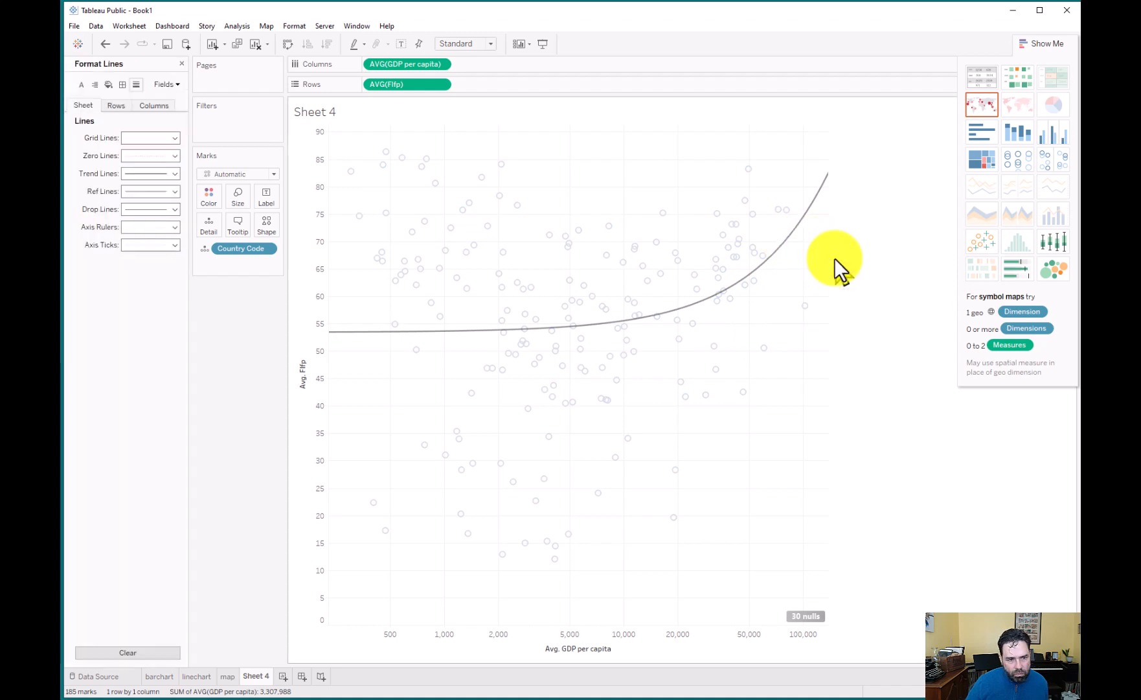
Try the Logarithmic model type for the scatter plot's trend line.
mouse_move(797, 234)
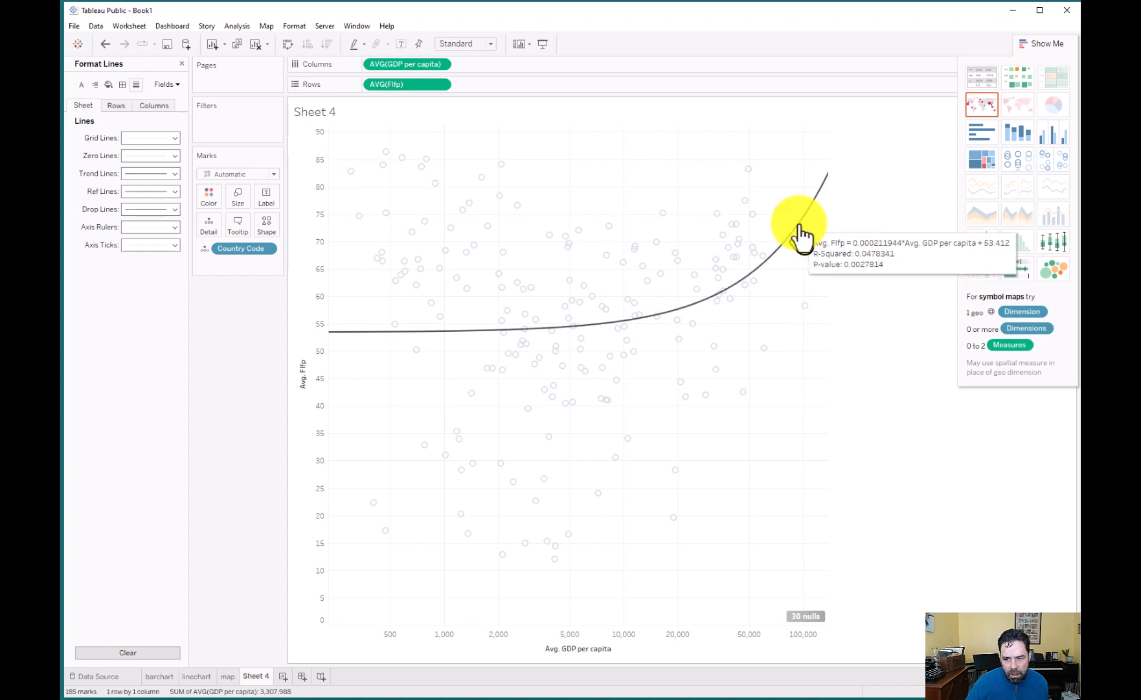
right_click(800, 227)
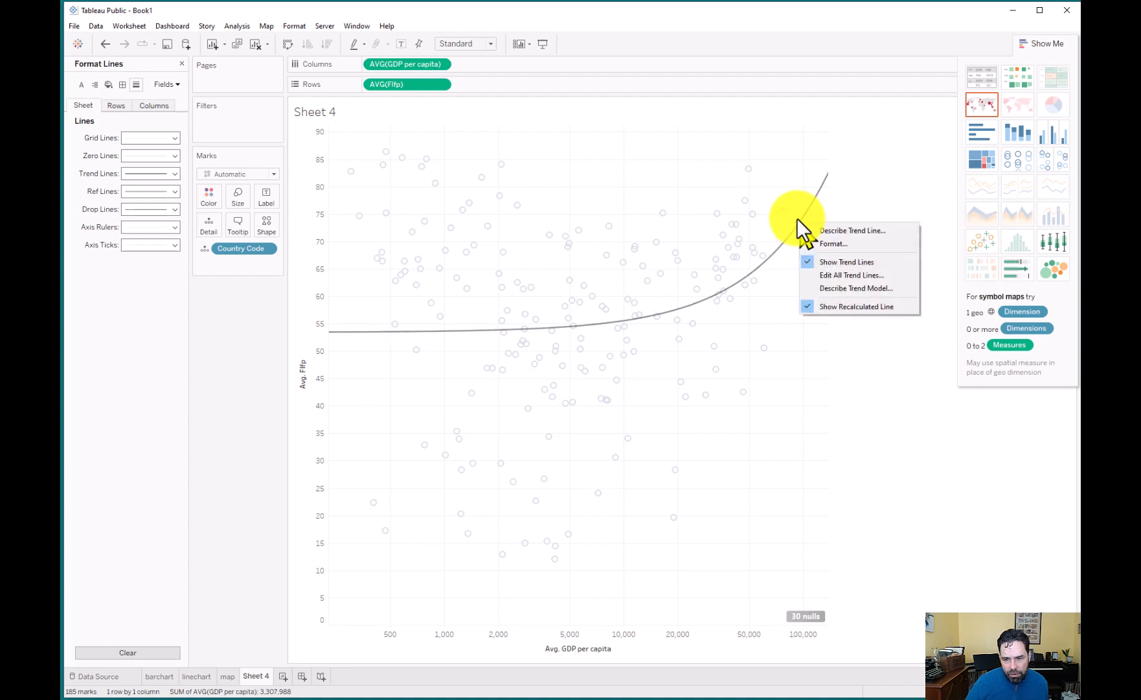
right_click(796, 213)
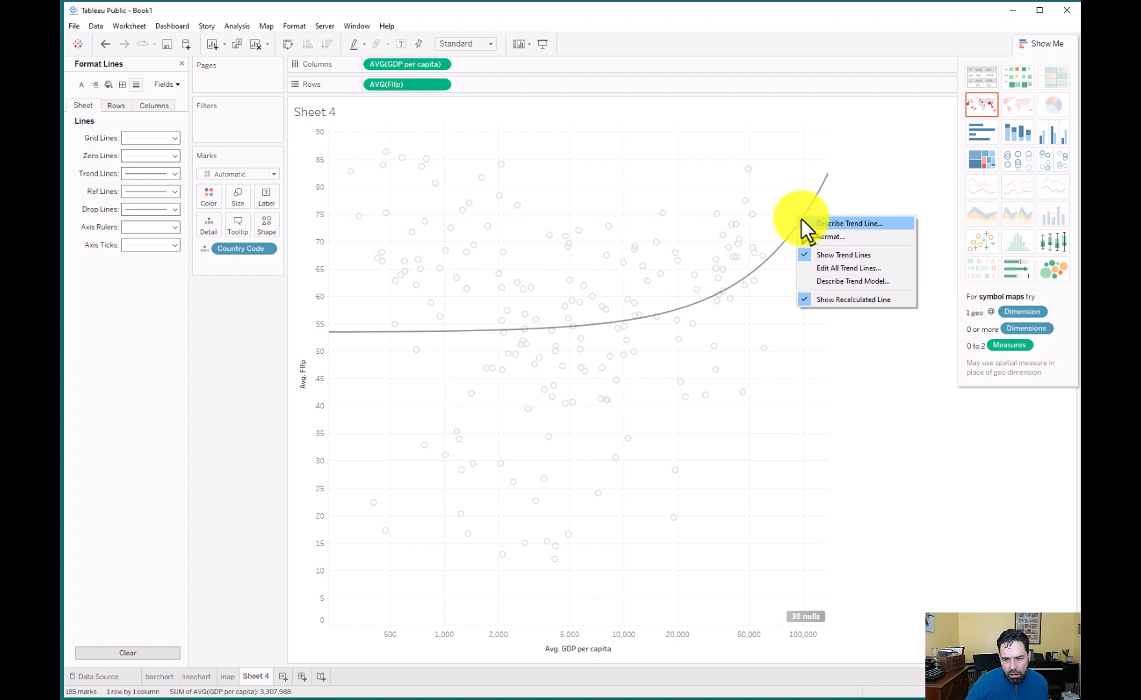
click(783, 240)
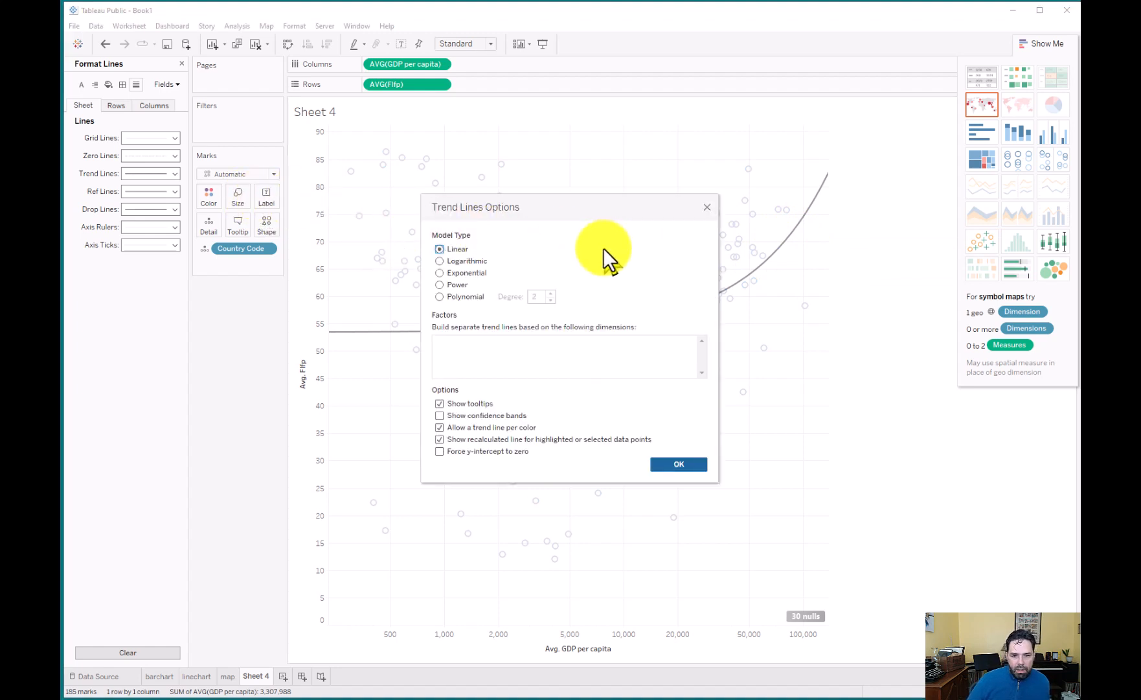
click(439, 260)
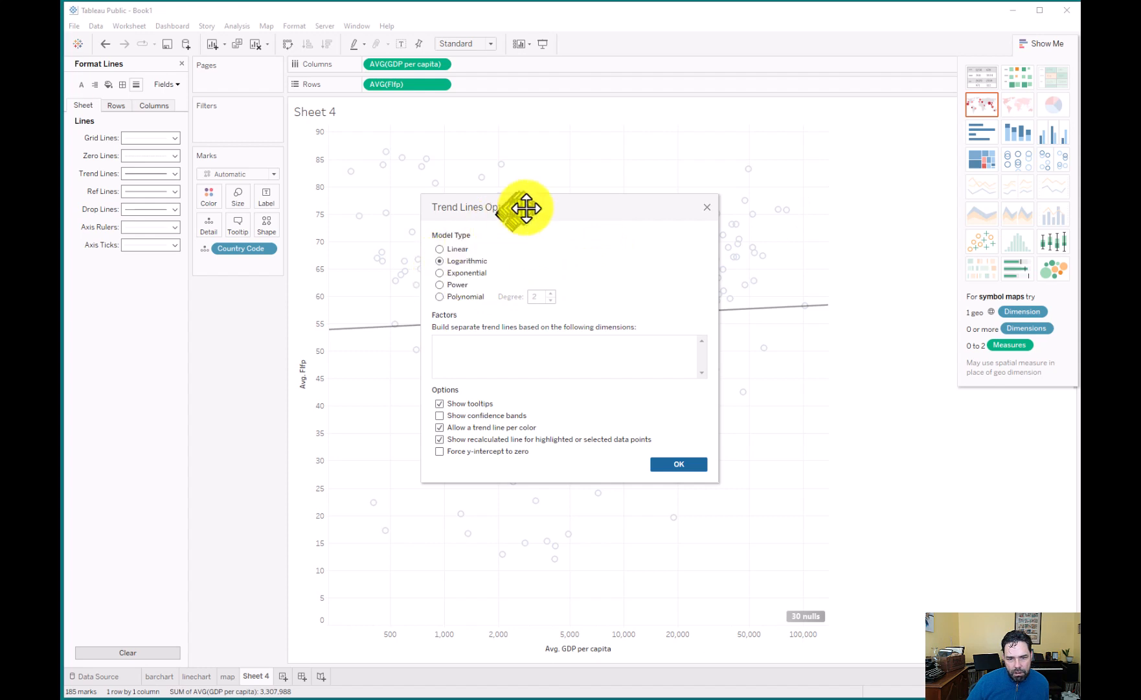
drag(522, 209, 796, 185)
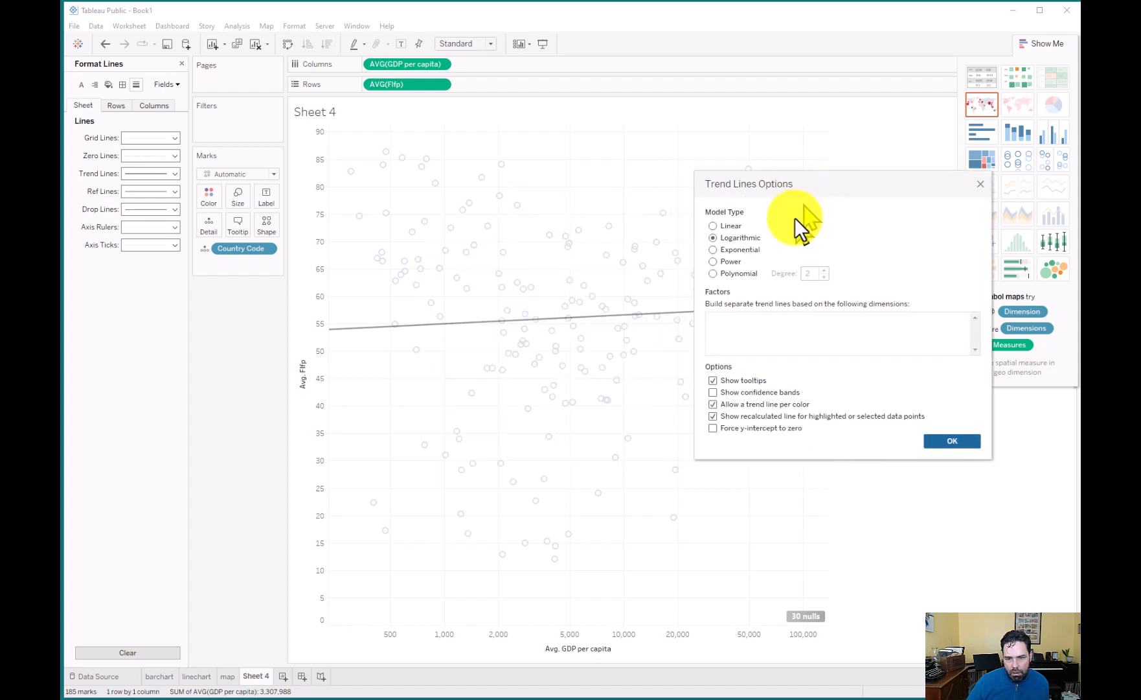
Try the Exponential and third-degree Polynomial trend line models, and return the model type to Linear.
click(710, 251)
click(712, 261)
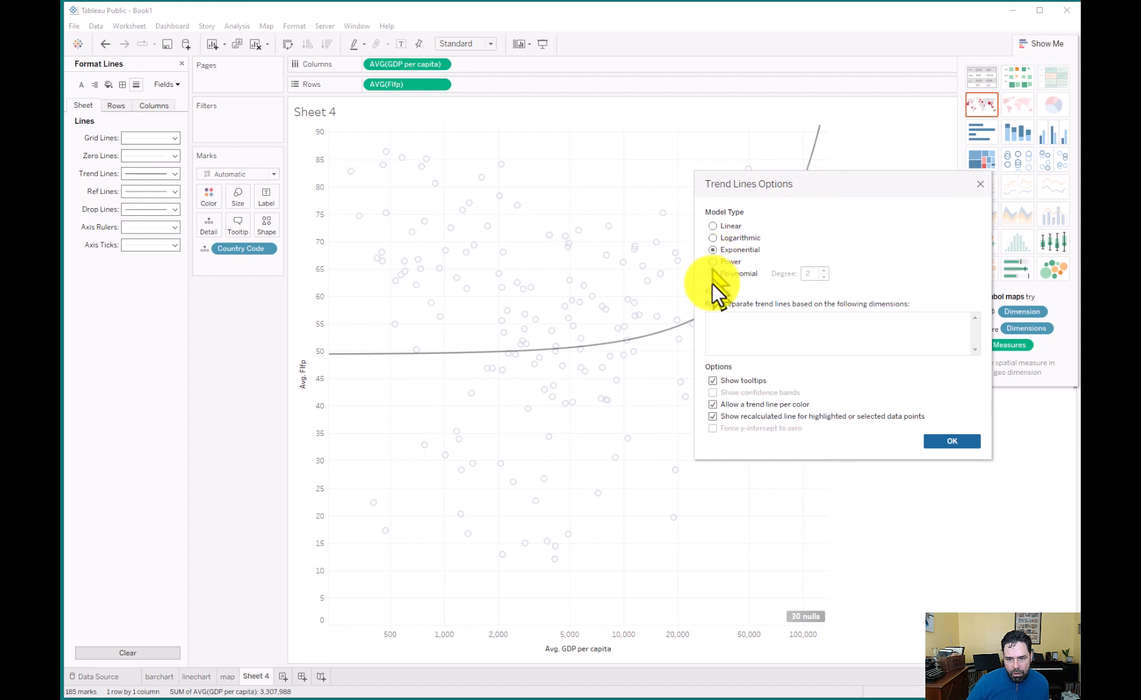
click(824, 270)
drag(844, 192, 499, 213)
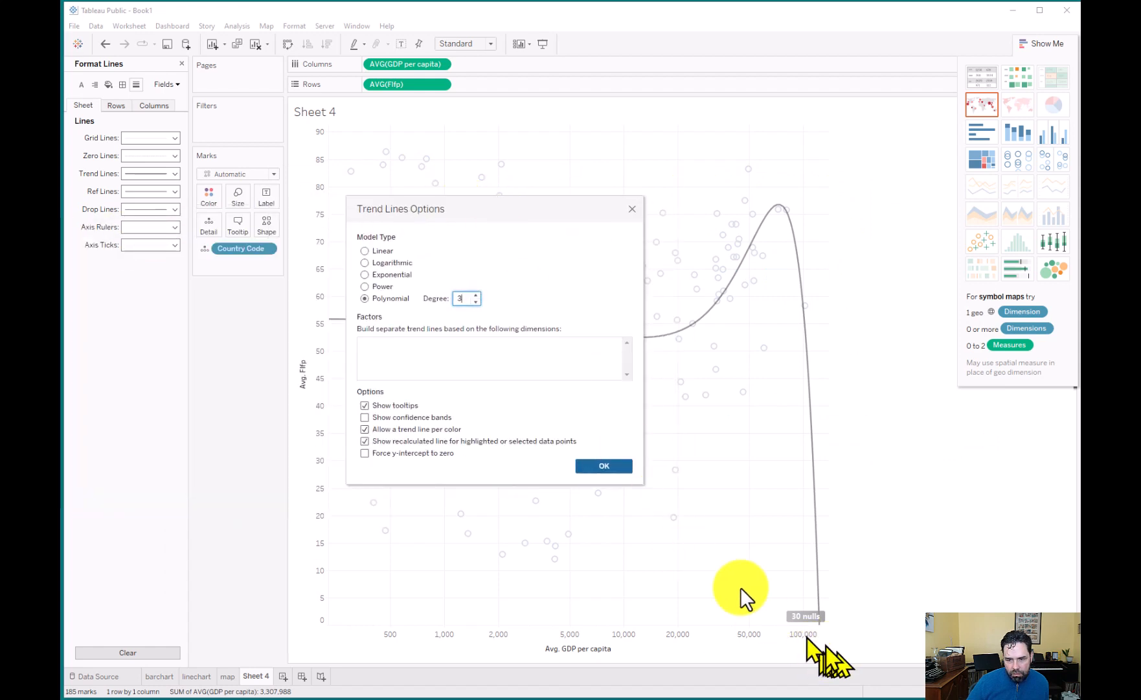
click(475, 302)
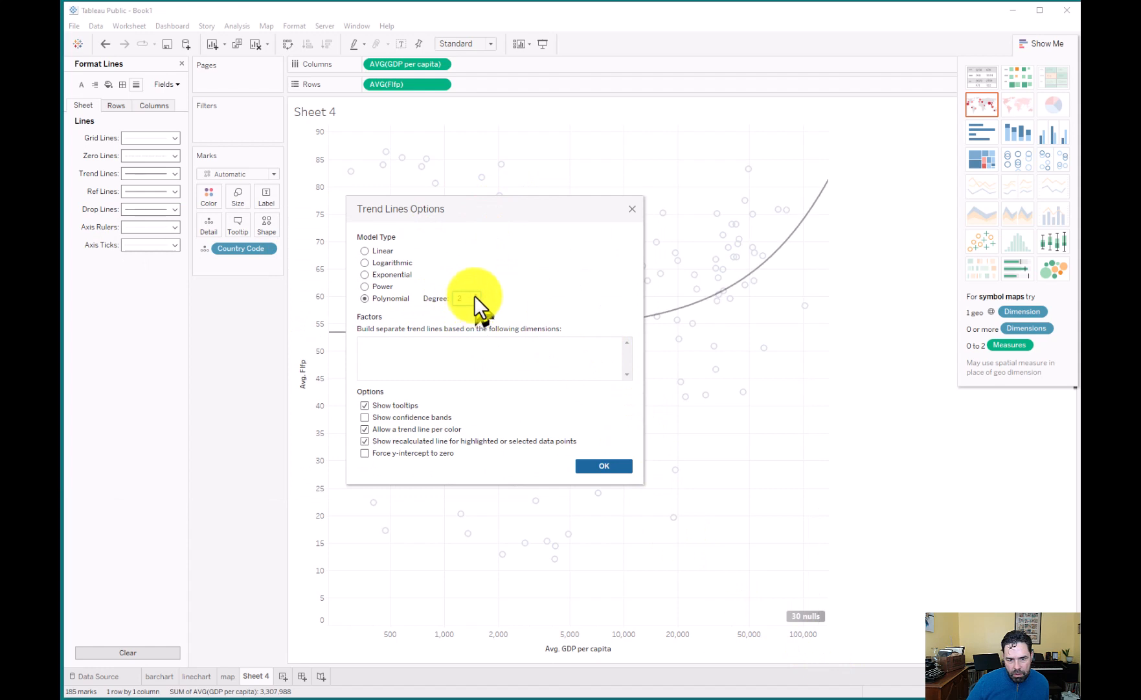
click(375, 251)
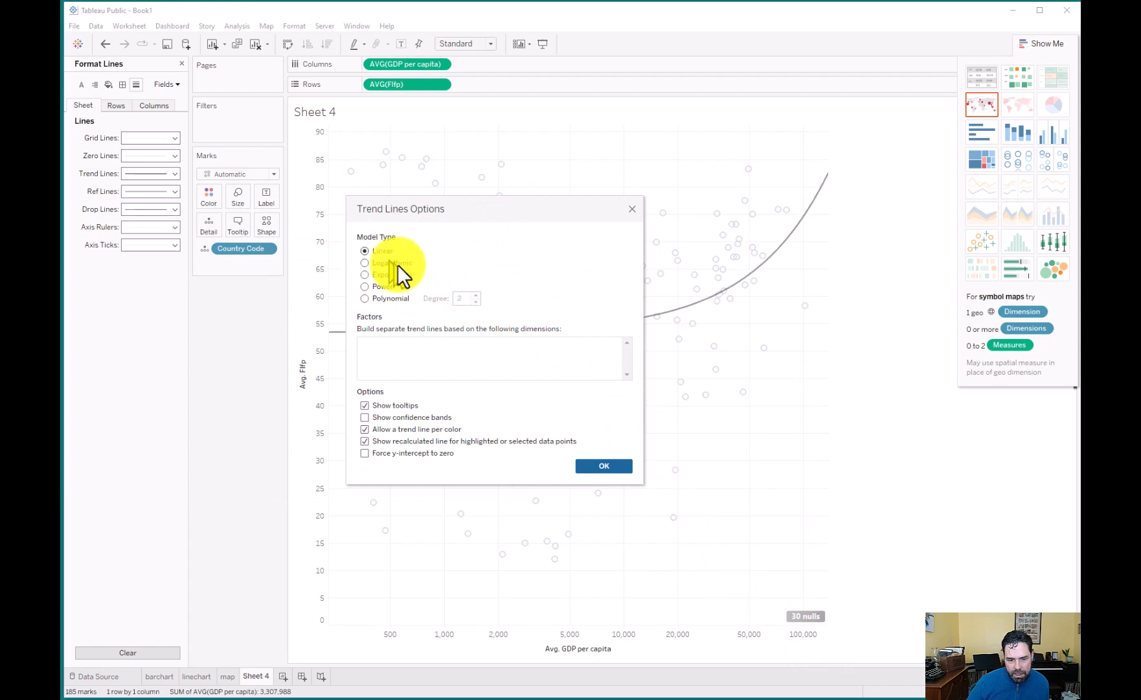
click(606, 464)
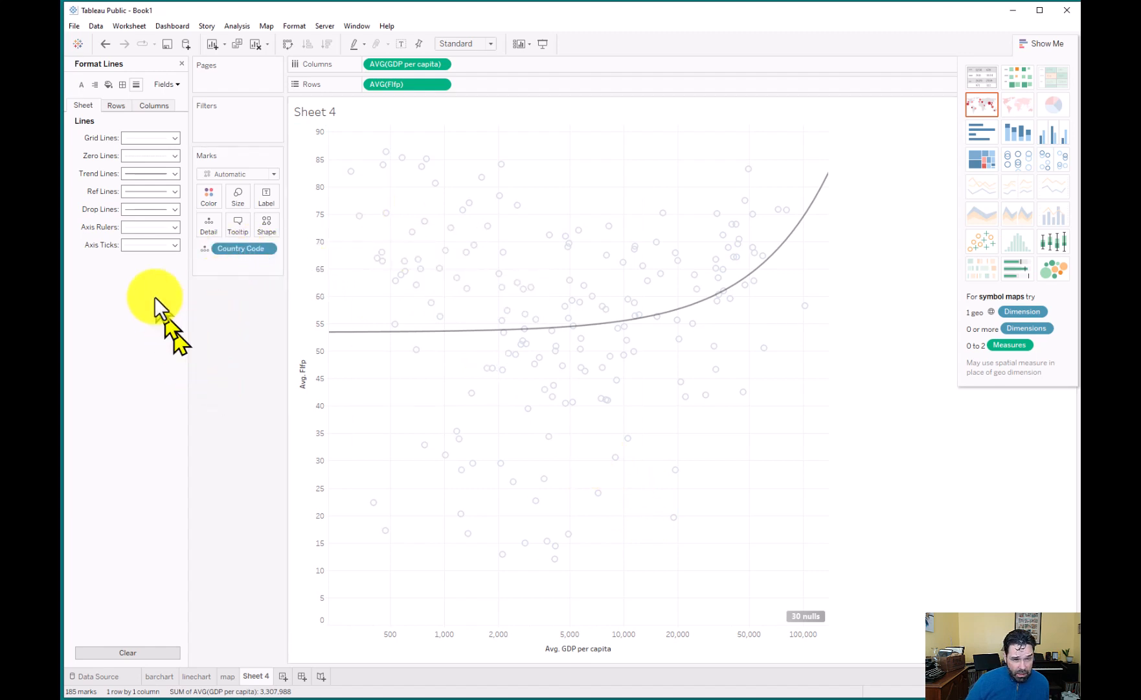
Format the trend line as a thick red line with 66% opacity.
click(174, 176)
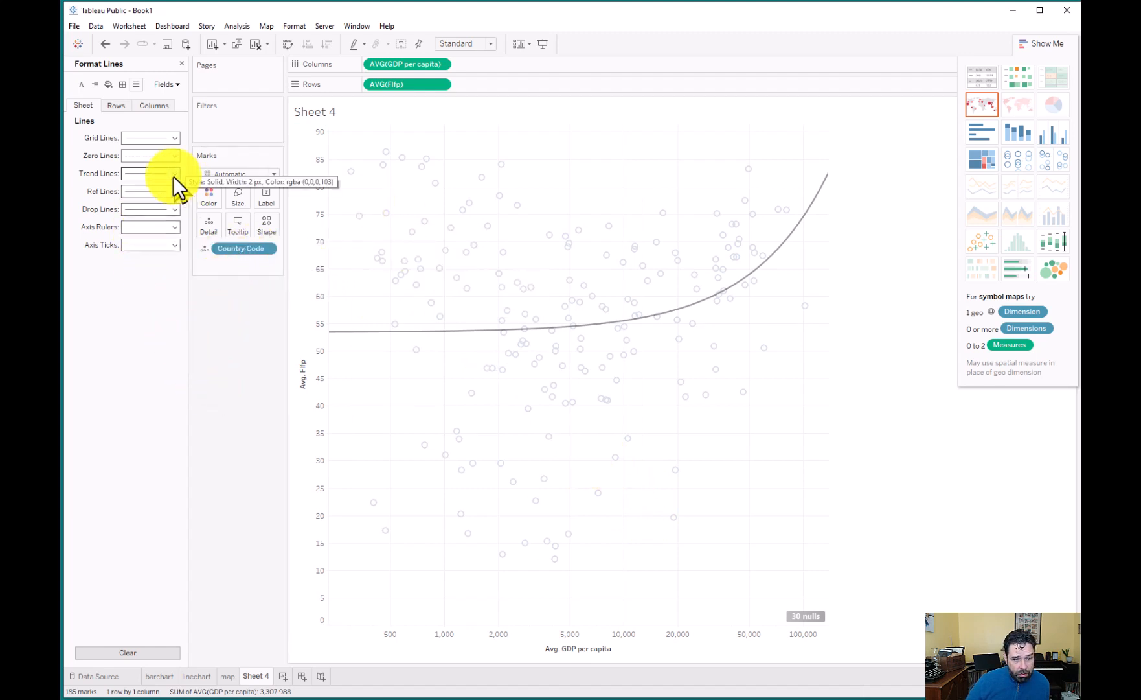
click(173, 175)
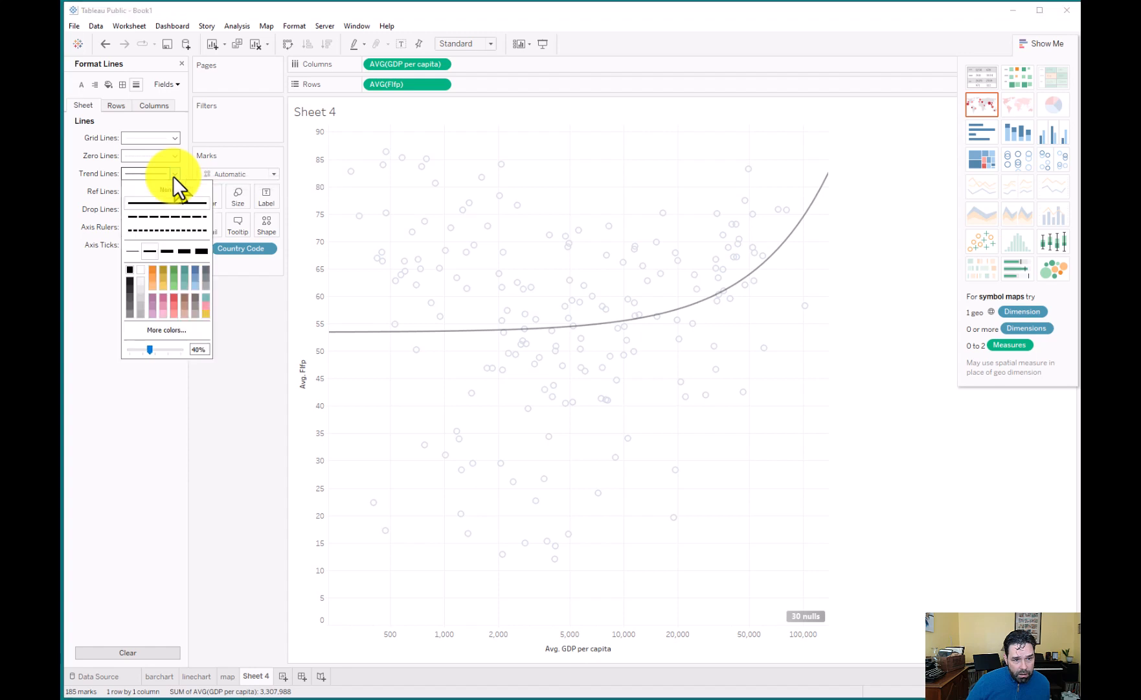
click(176, 296)
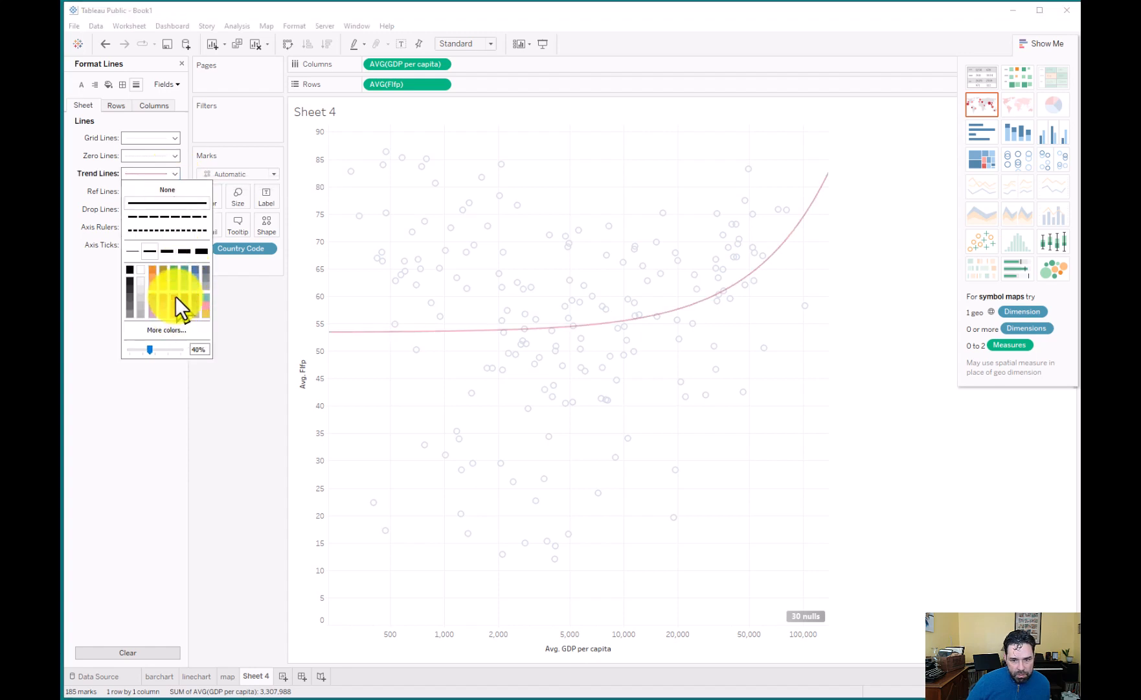
click(182, 249)
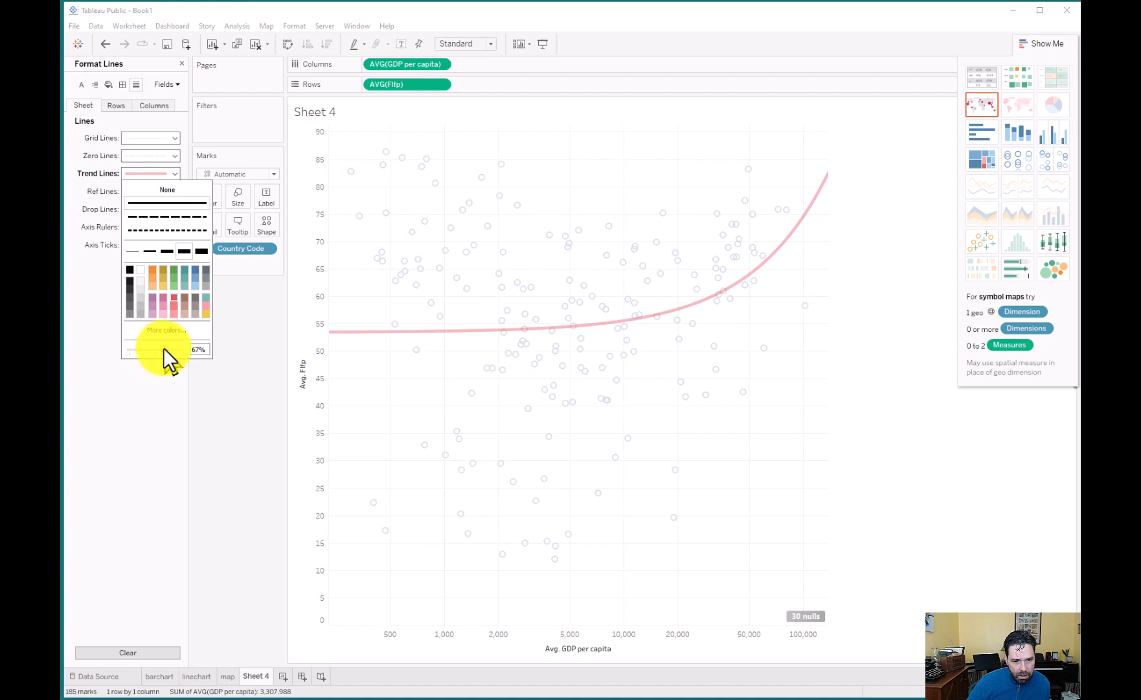
drag(163, 350, 227, 386)
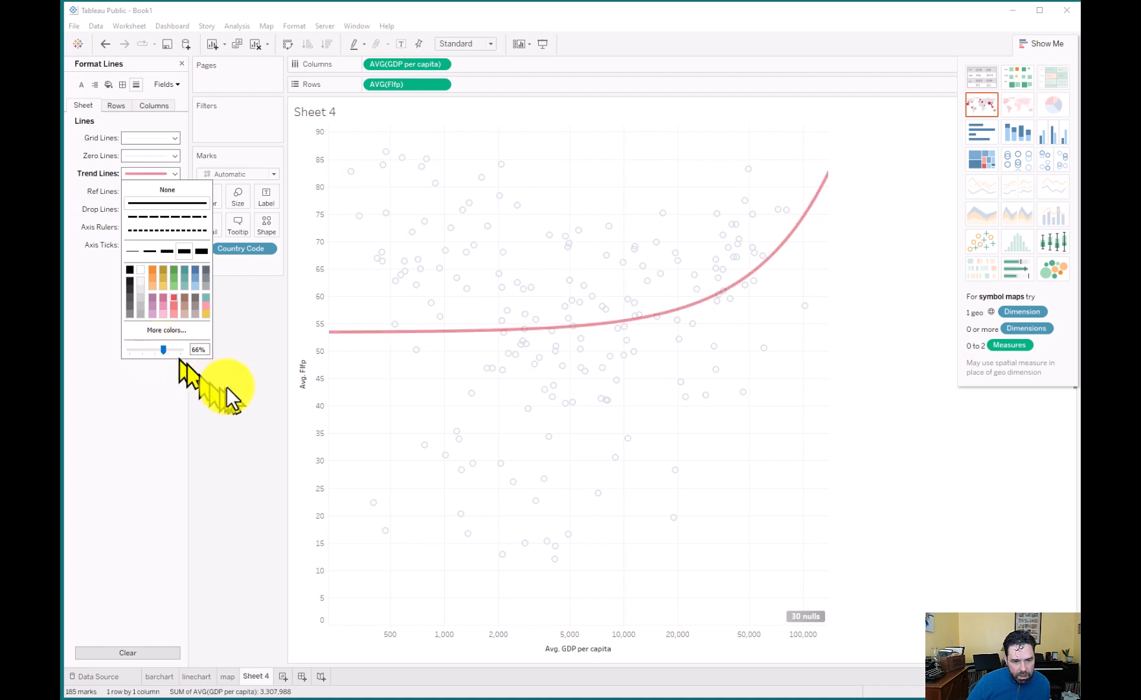
click(228, 386)
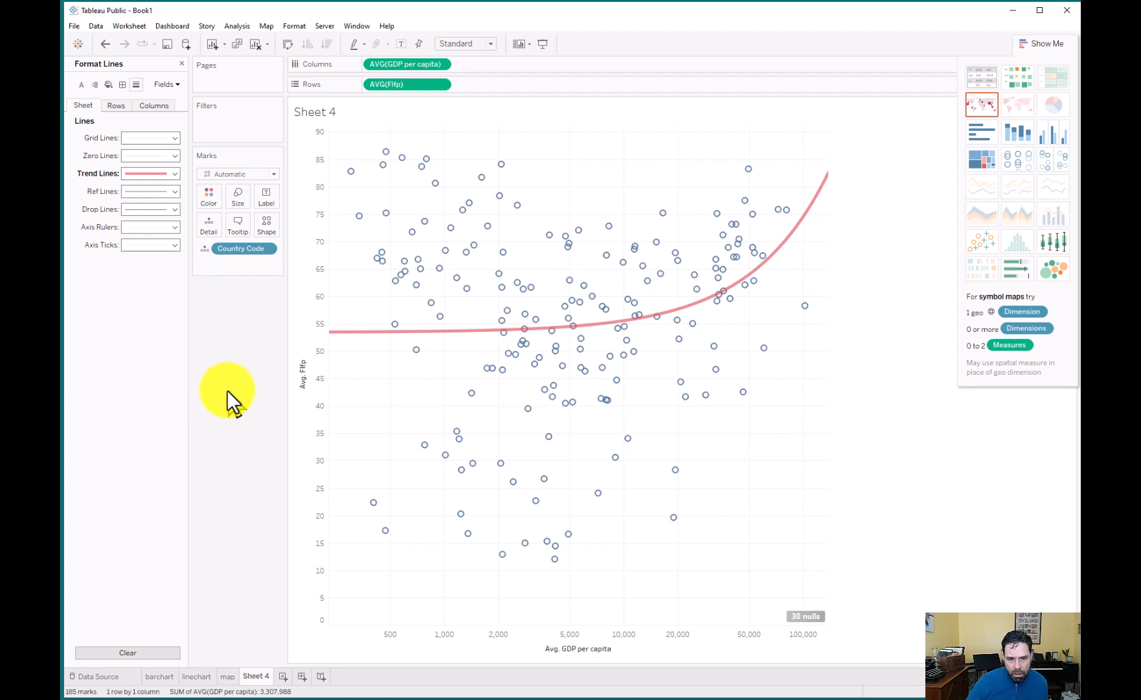
Replace the scatter plot's title with "Wealth and FLFP".
double_click(322, 109)
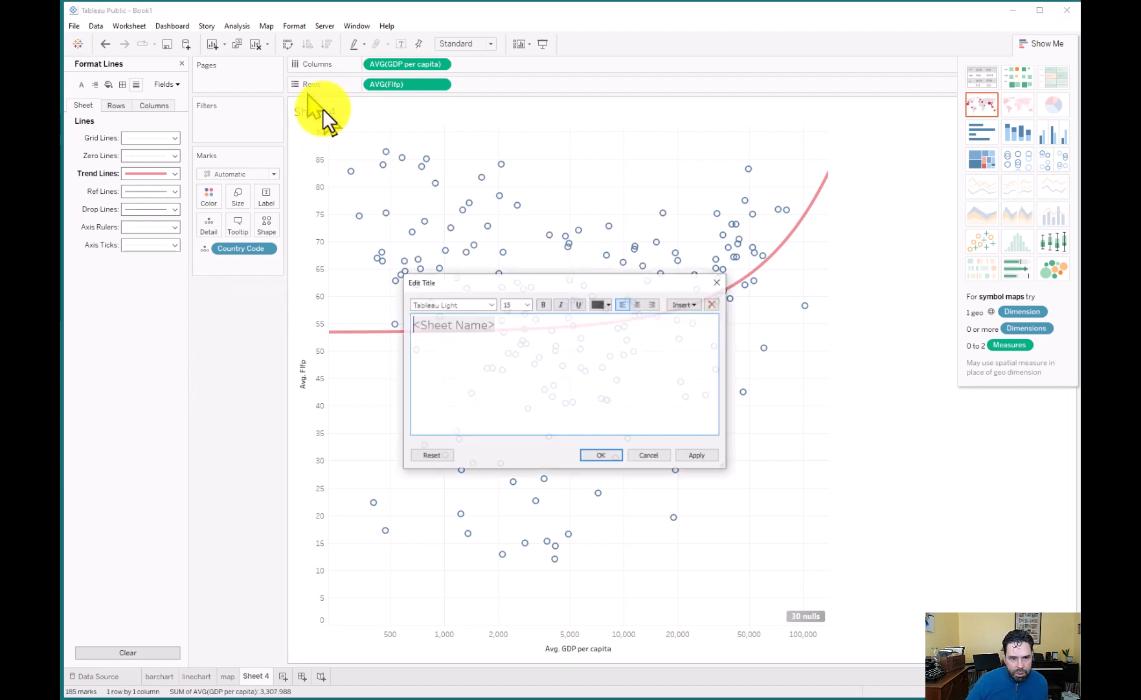
drag(497, 328, 399, 322)
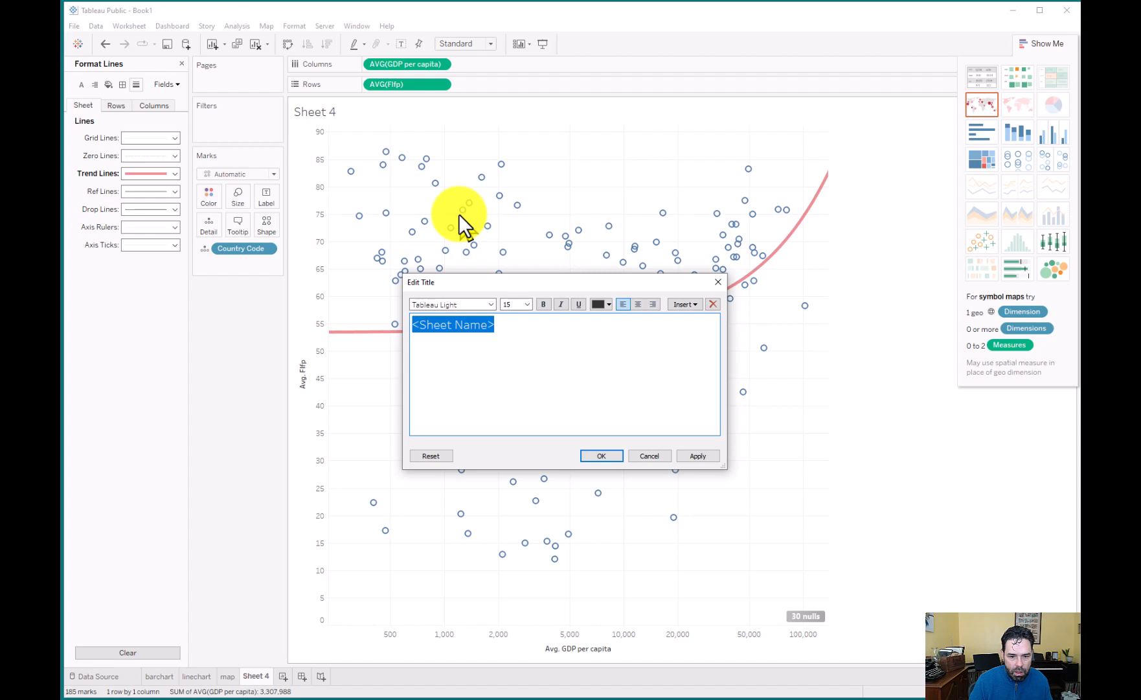
text(Wealth and)
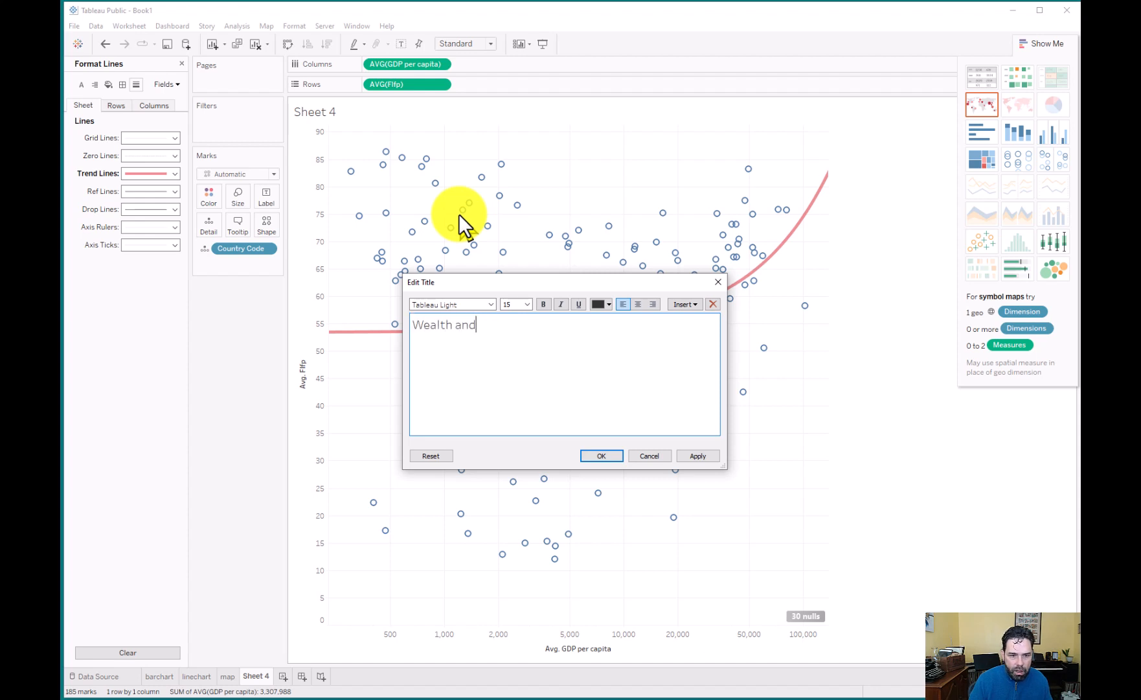
text( FLFP)
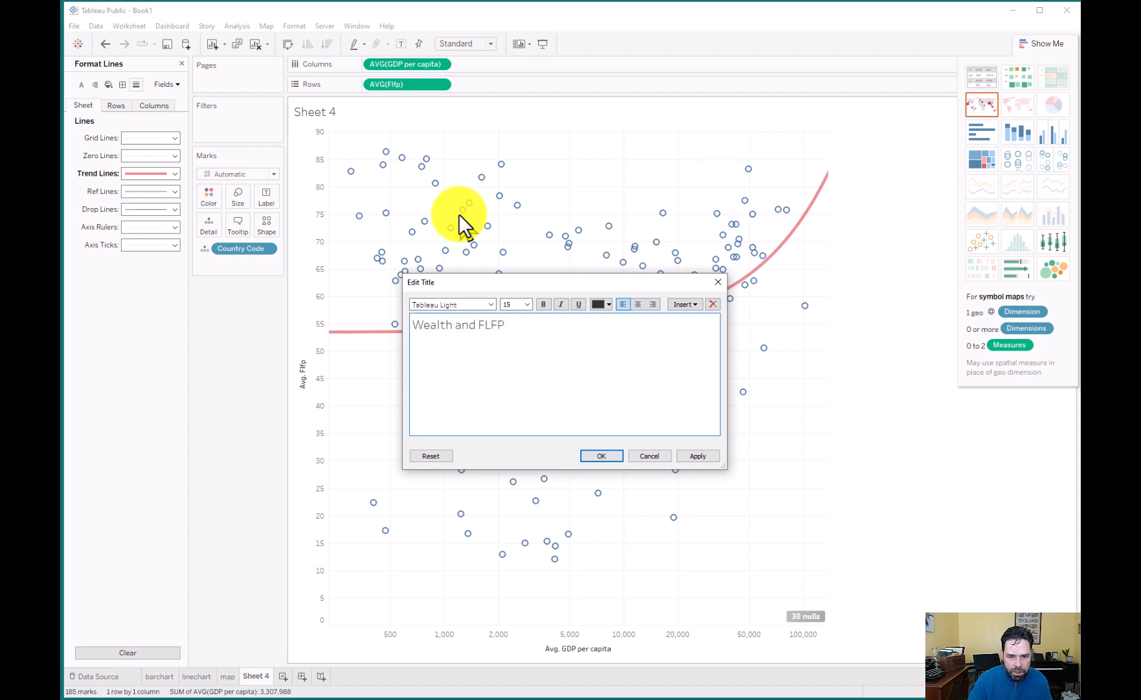
click(695, 457)
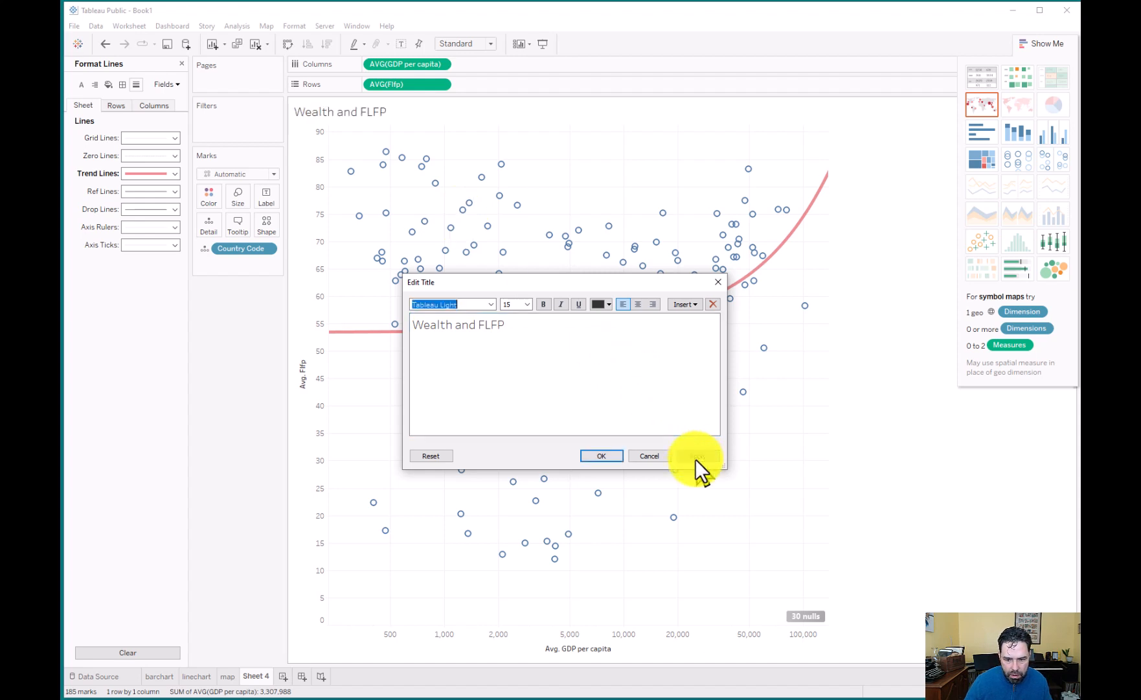
click(603, 453)
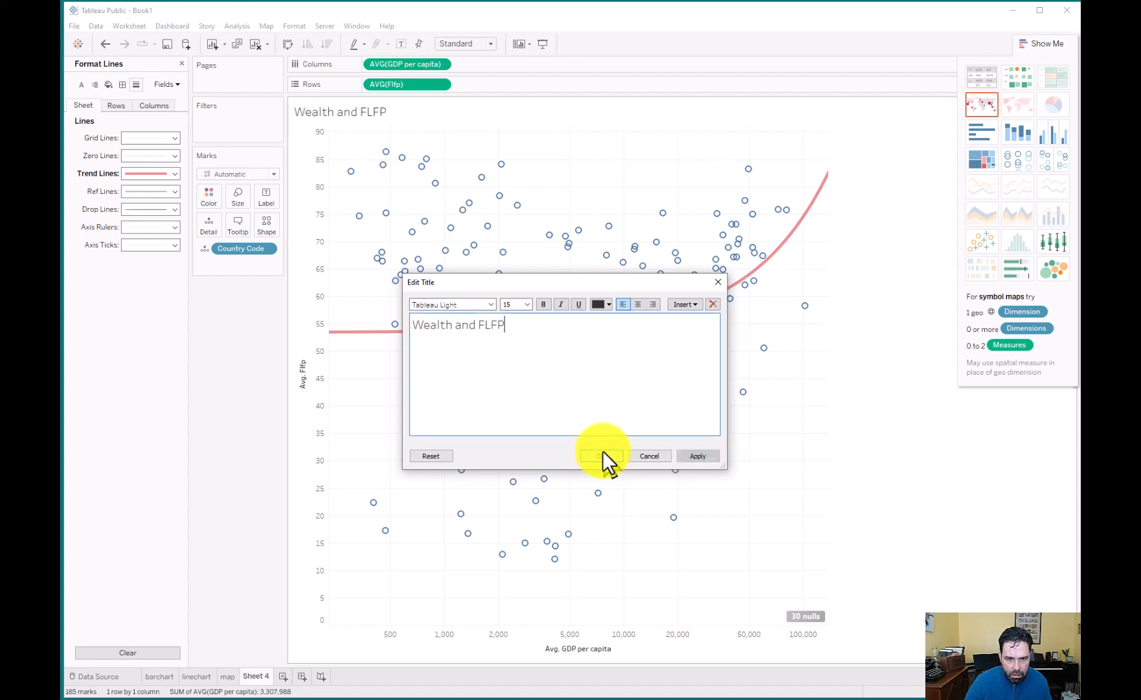
Set the vertical axis title of the scatter plot to "FLFP %".
double_click(303, 386)
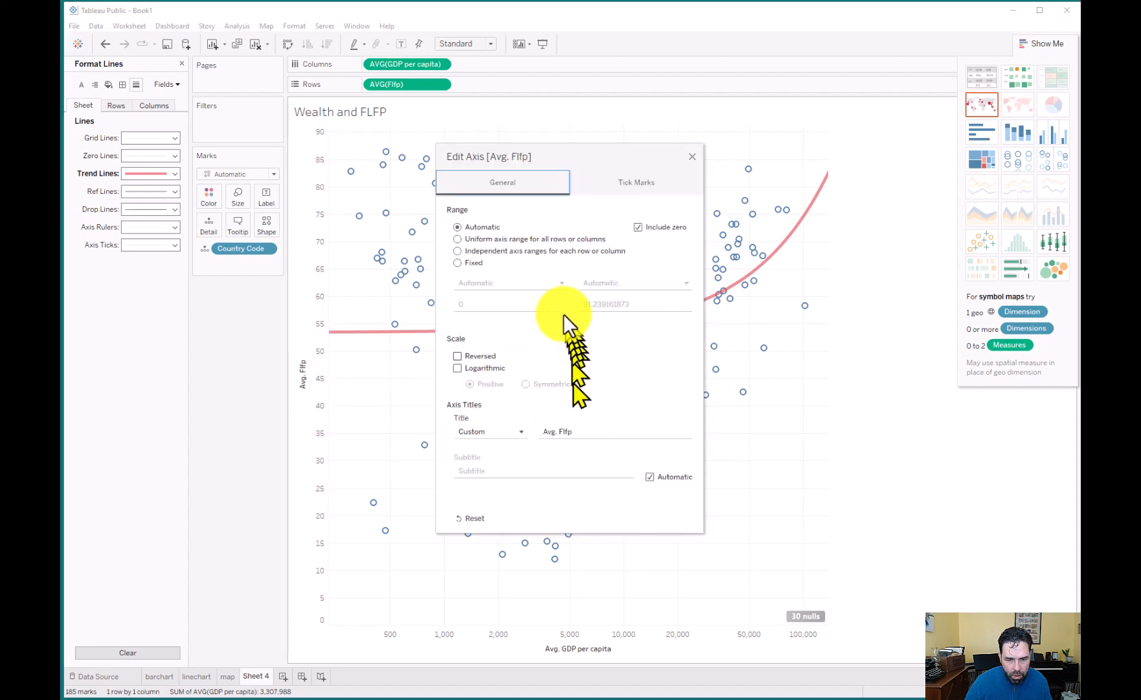
triple_click(578, 431)
text(FLF)
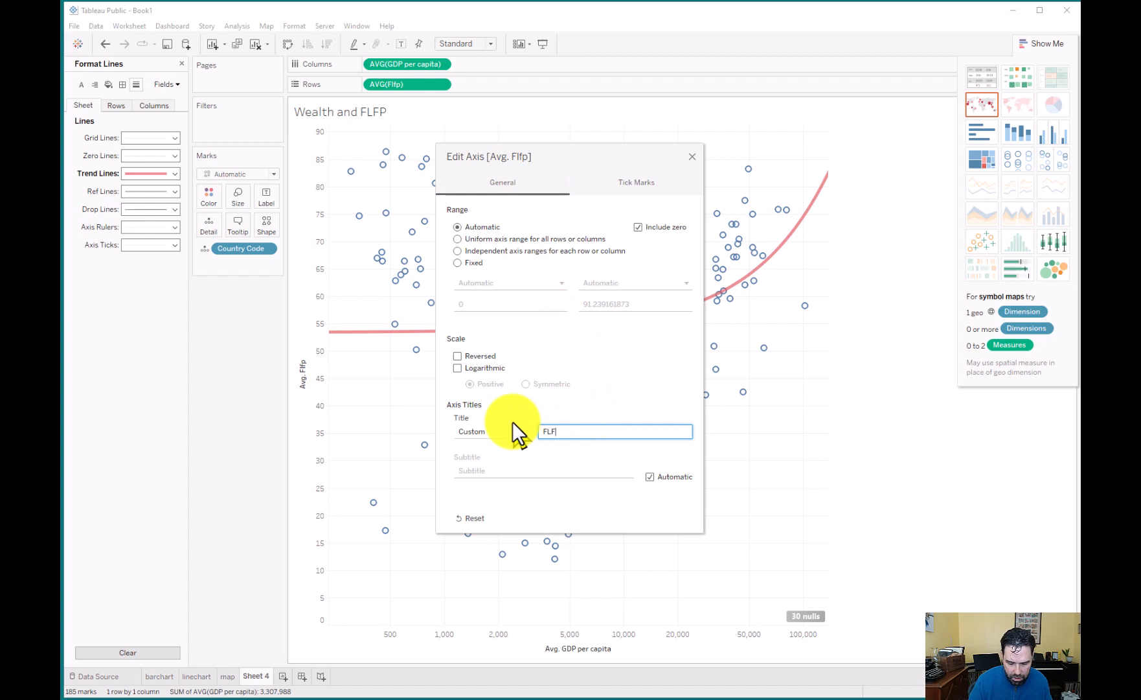
text(P %)
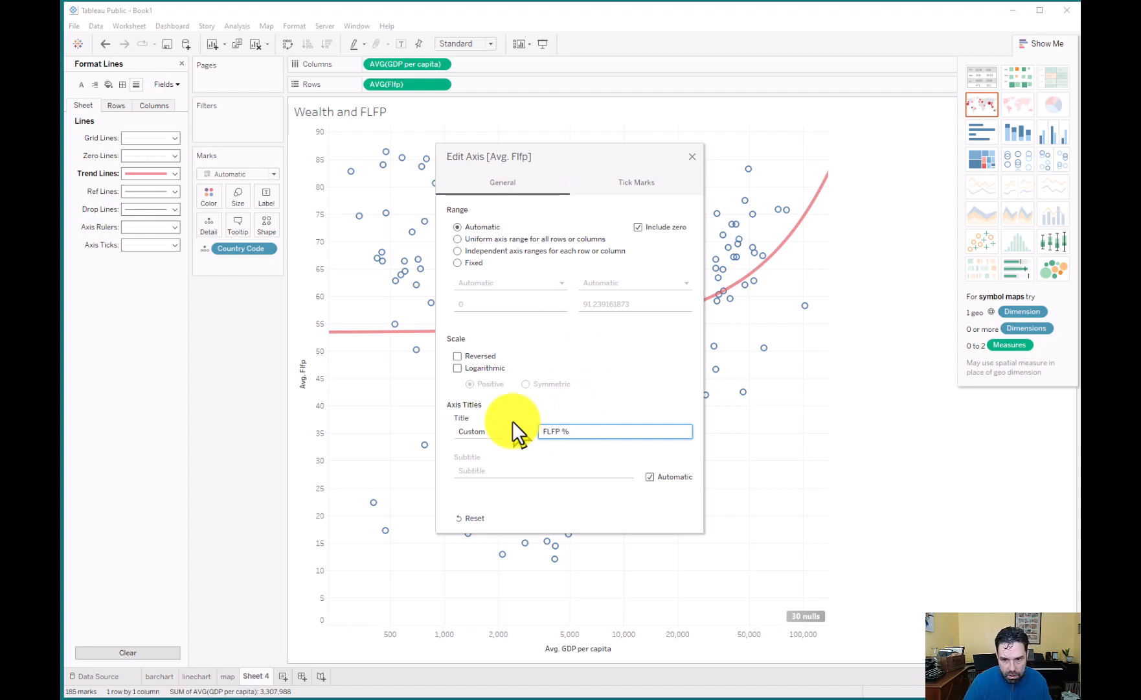
click(690, 157)
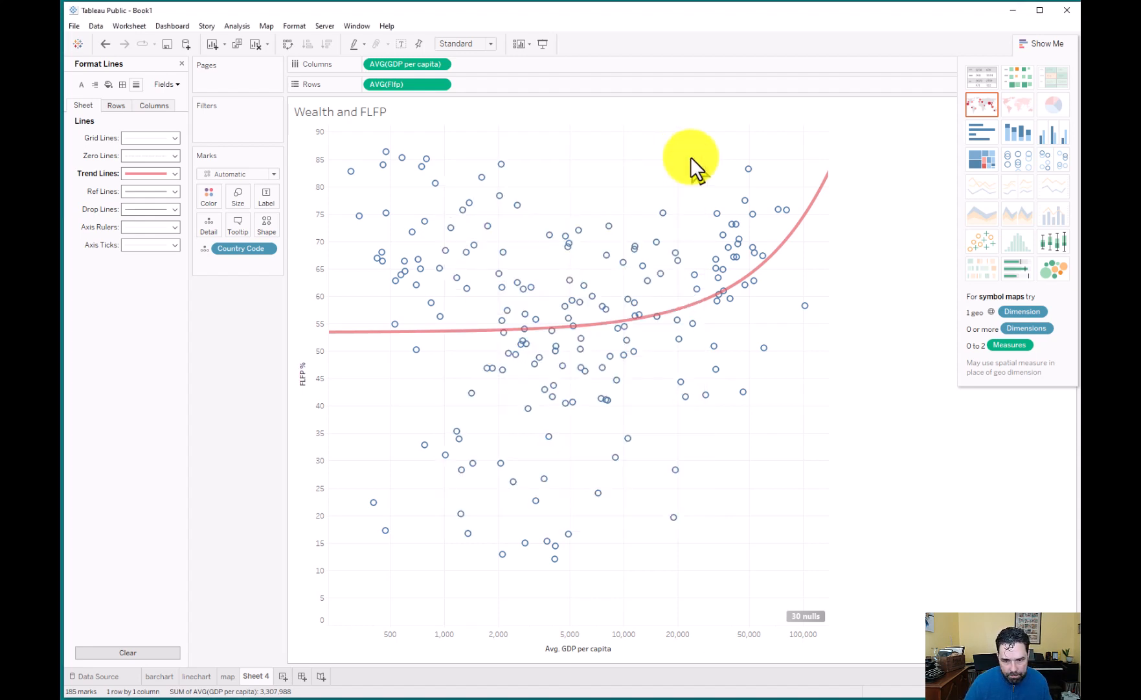
Shorten the horizontal axis title of the scatter plot to "GDP per capita".
double_click(563, 646)
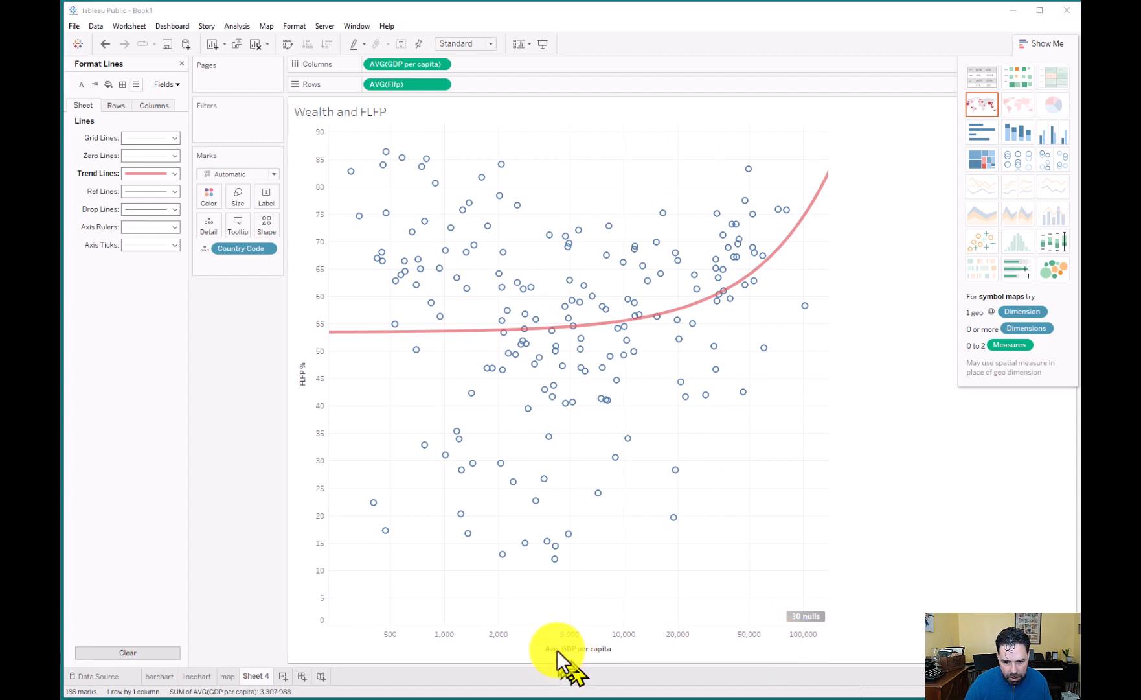
click(556, 429)
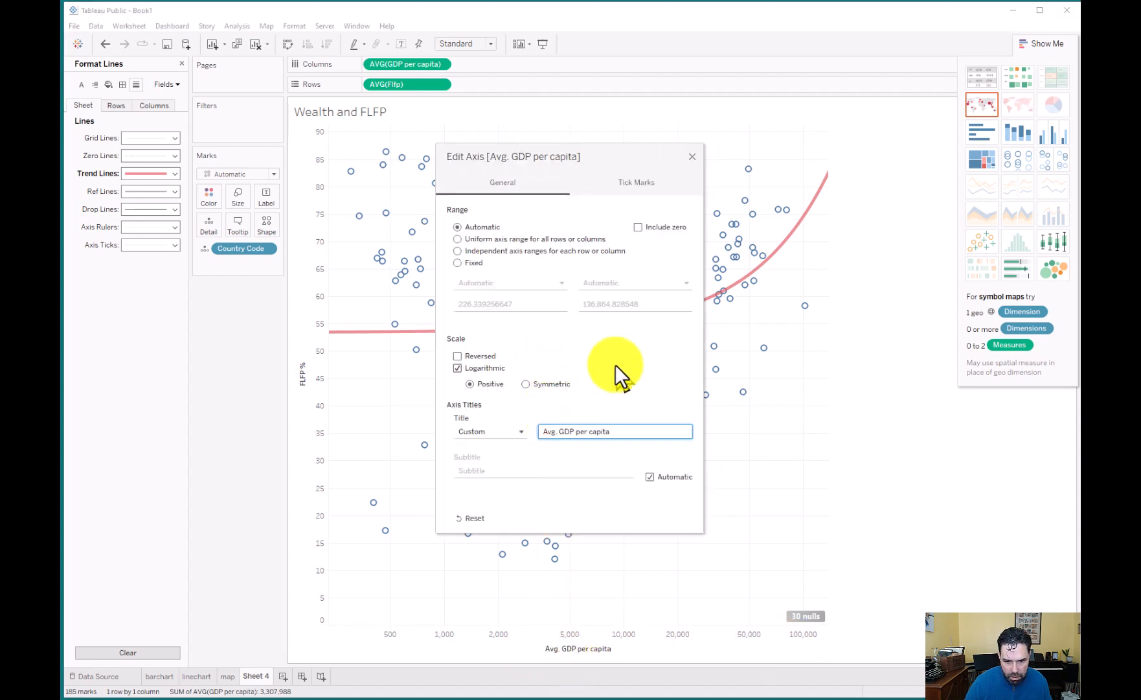
key(BackSpace)
key(BackSpace)
key(BackSpace)
key(BackSpace)
key(BackSpace)
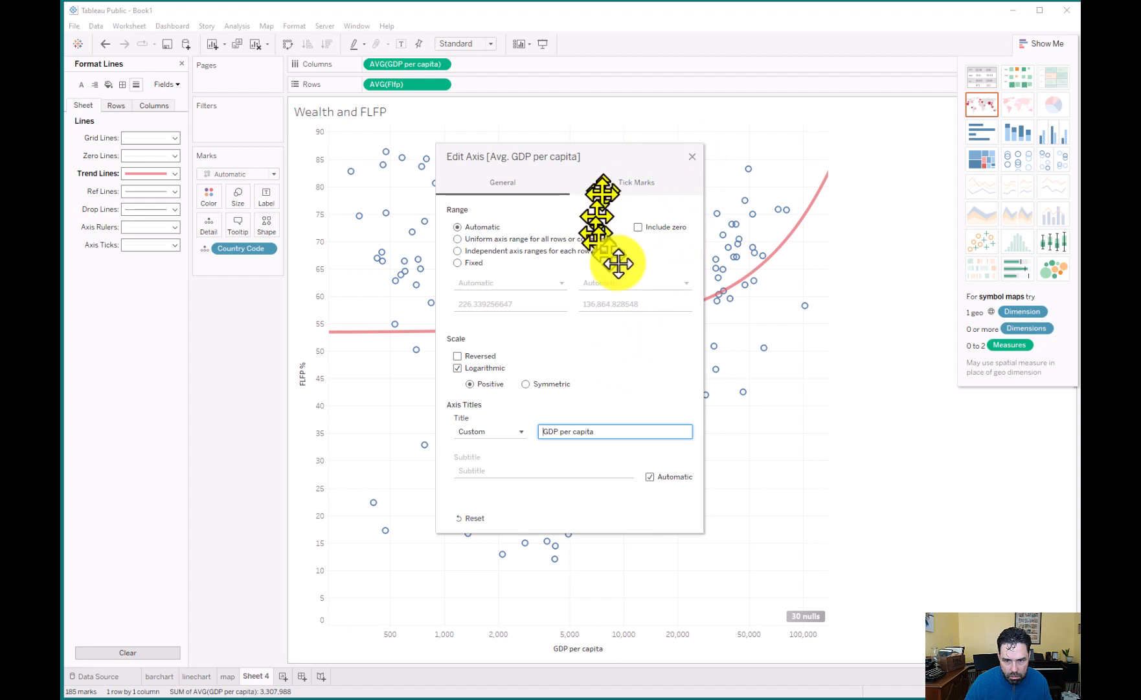
Keep "GDP per capita" as the custom title of the horizontal axis and close the axis settings.
click(620, 442)
click(610, 434)
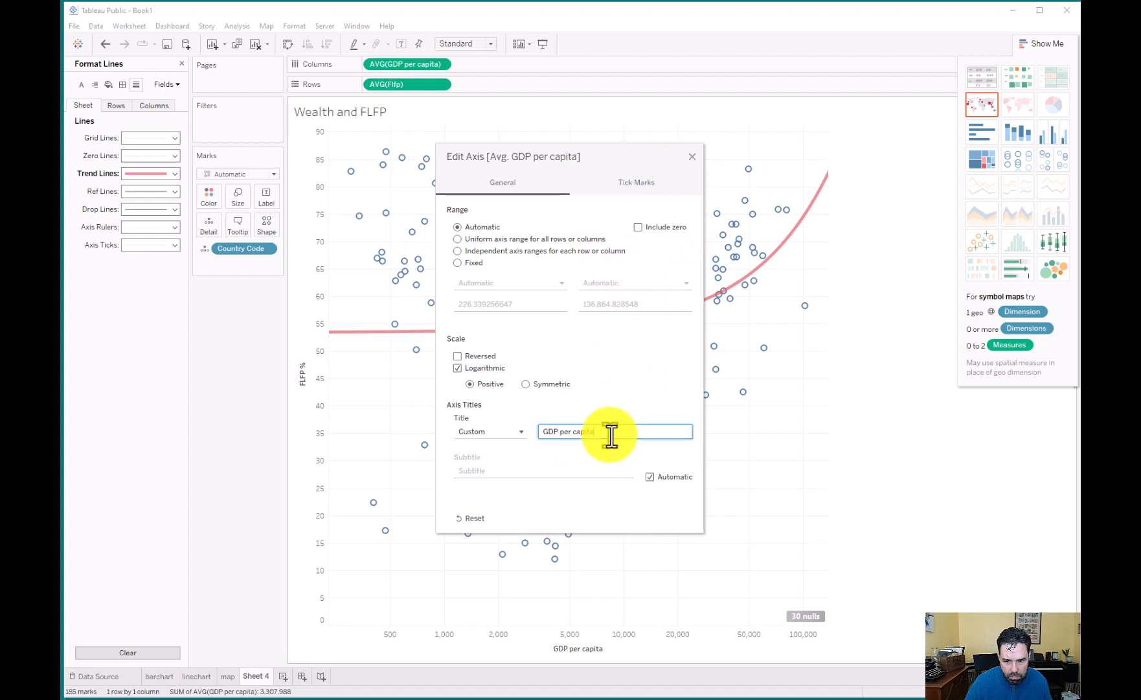
click(692, 156)
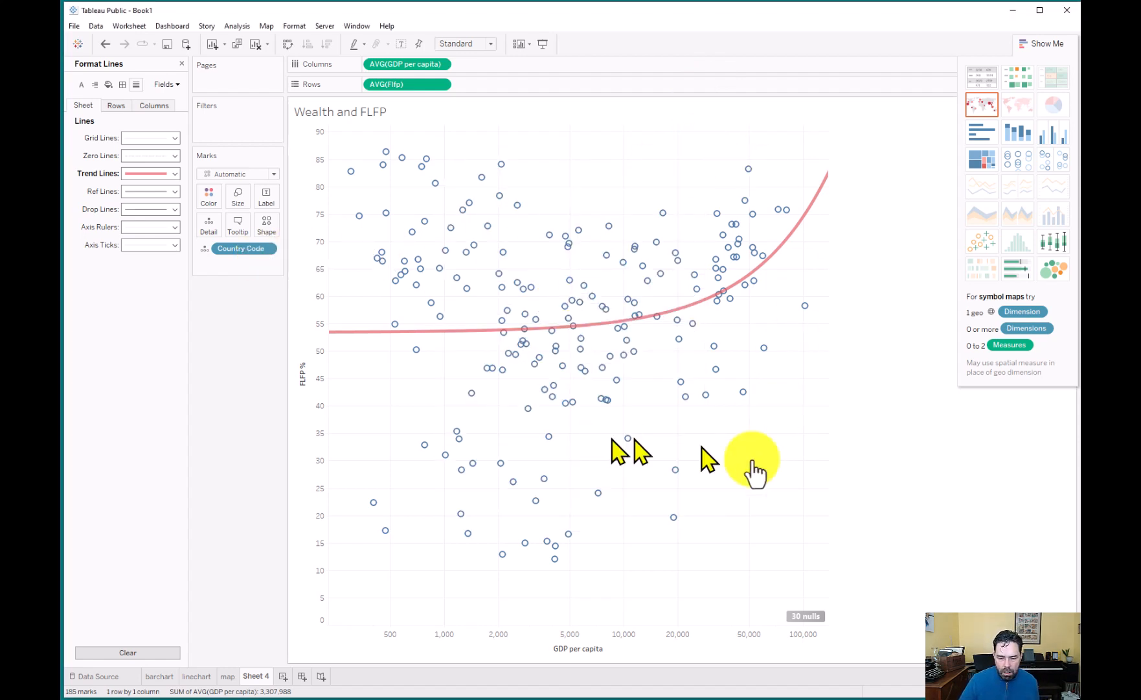
Rename the scatter plot's worksheet as "scatterplot".
mouse_move(806, 619)
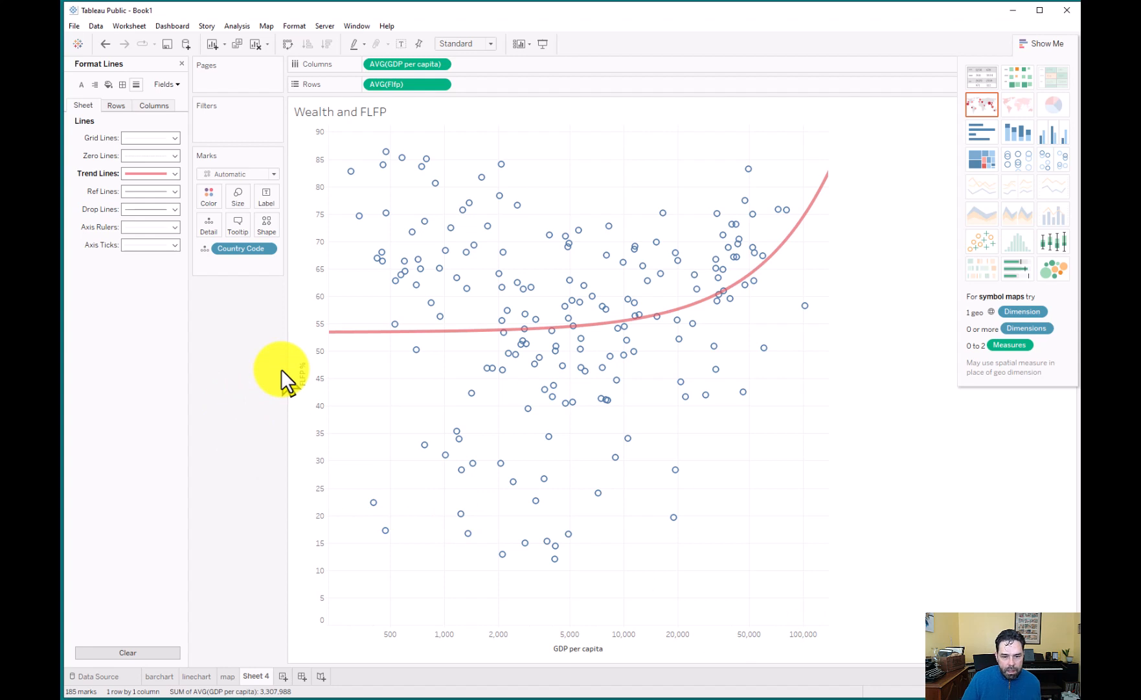
double_click(257, 675)
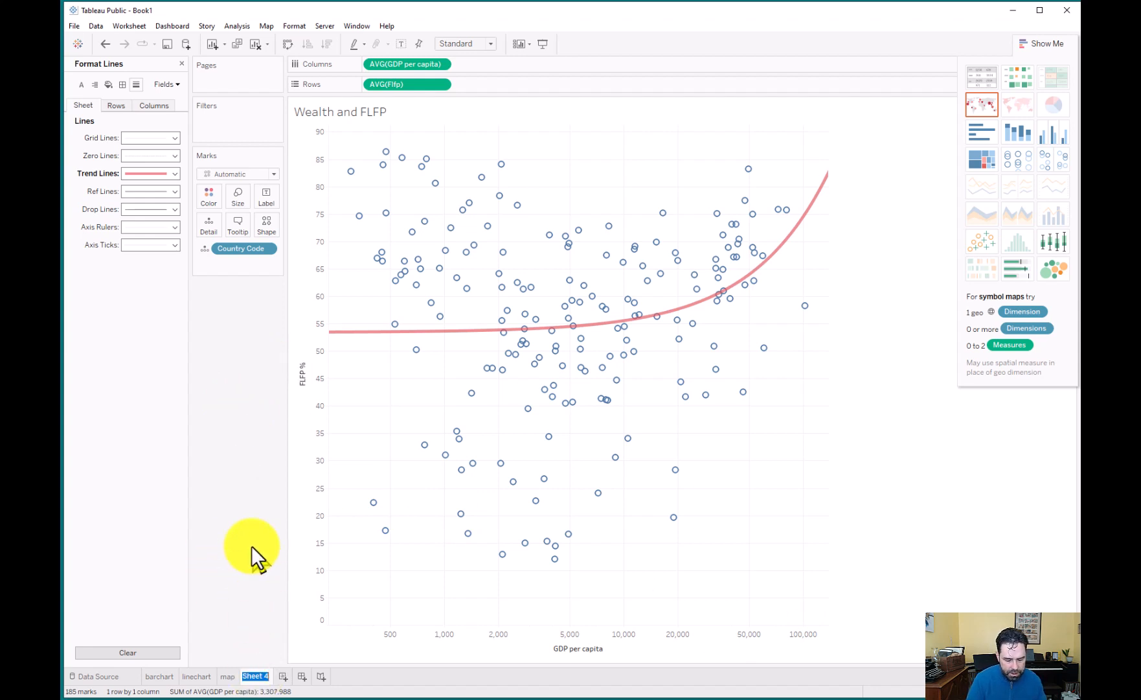
text(scatterplot)
key(Return)
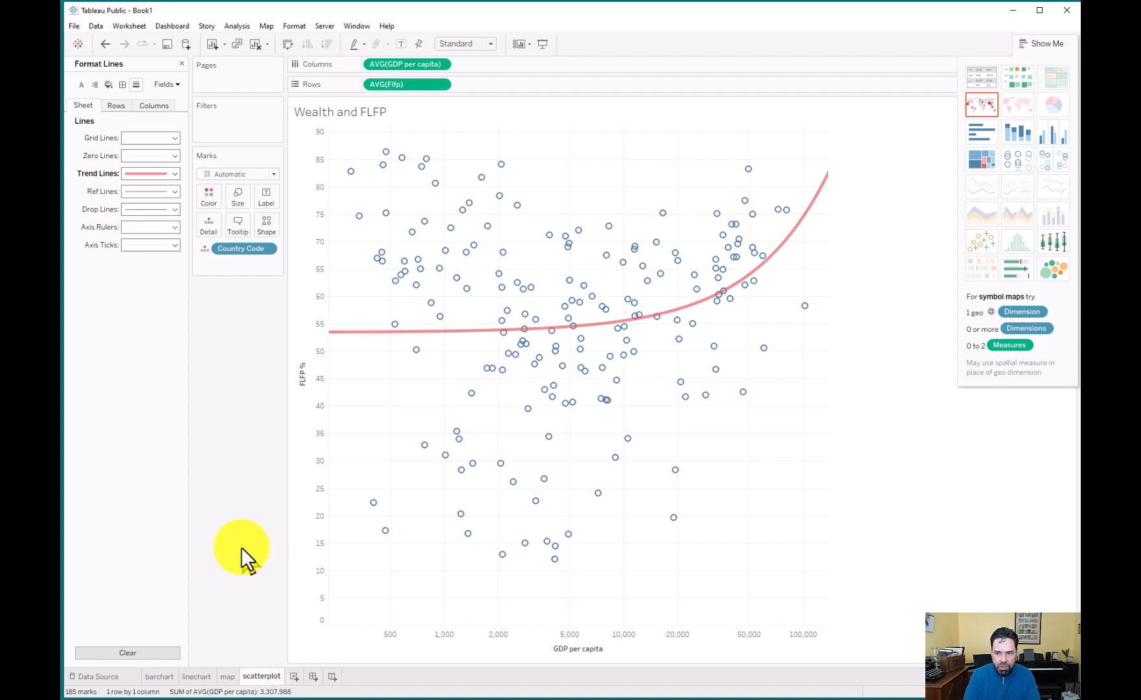
Create a new dashboard and set its maximum width to 1400 px.
click(313, 673)
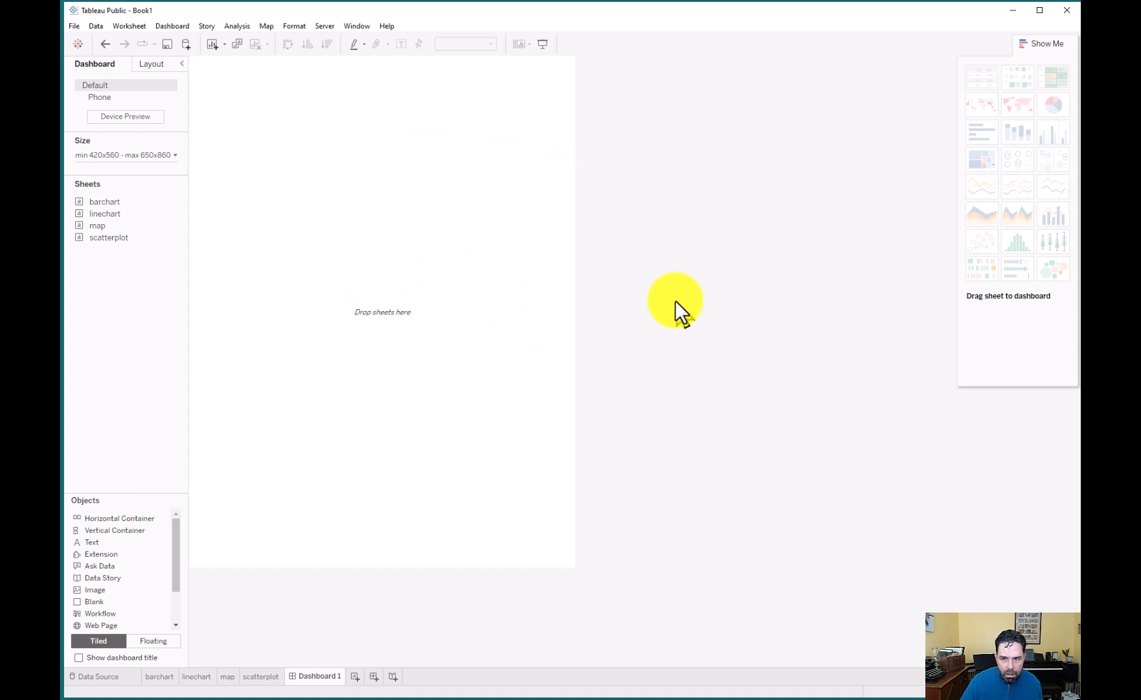
click(155, 156)
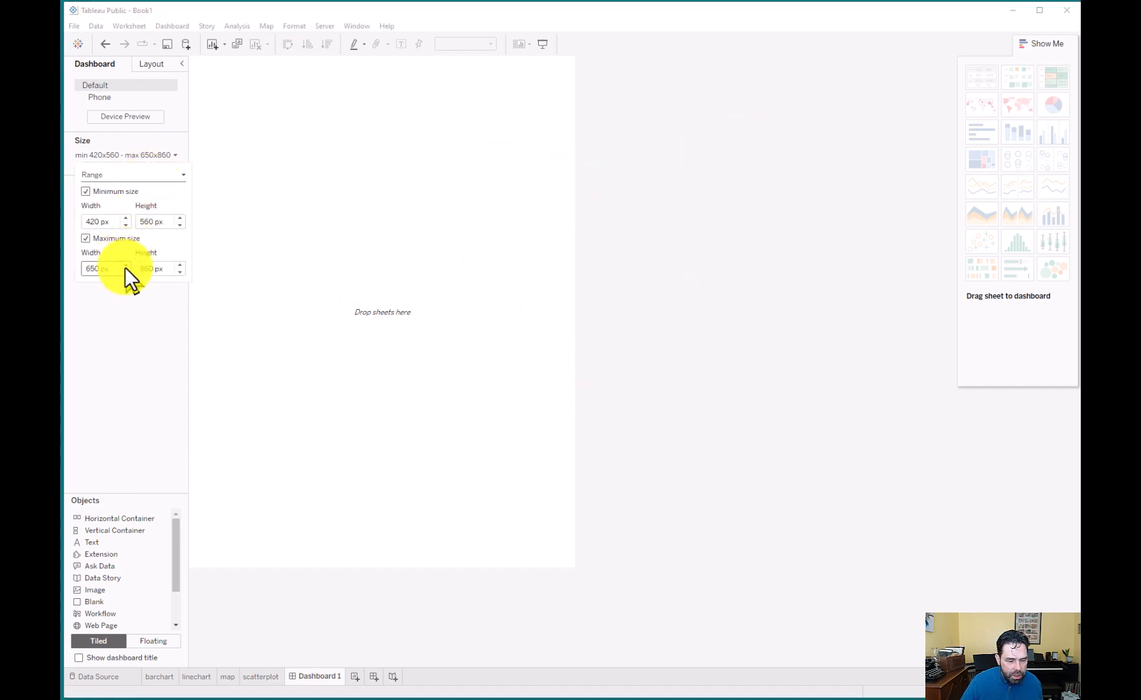
drag(112, 265, 65, 262)
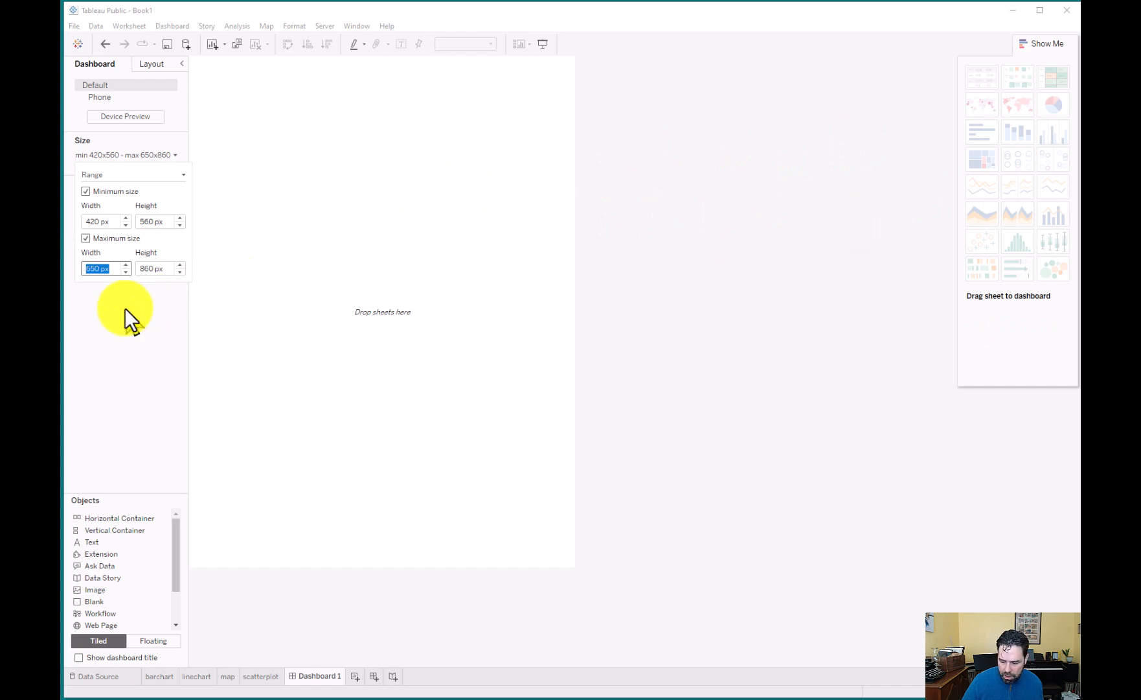
text(0)
key(BackSpace)
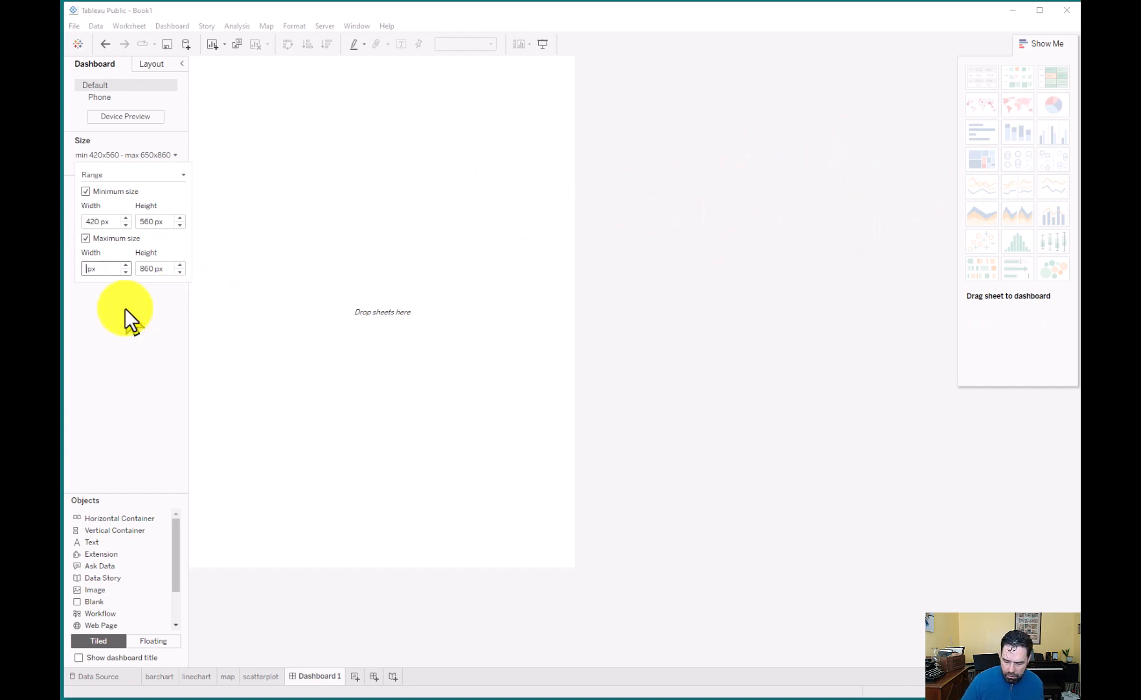
text(1400)
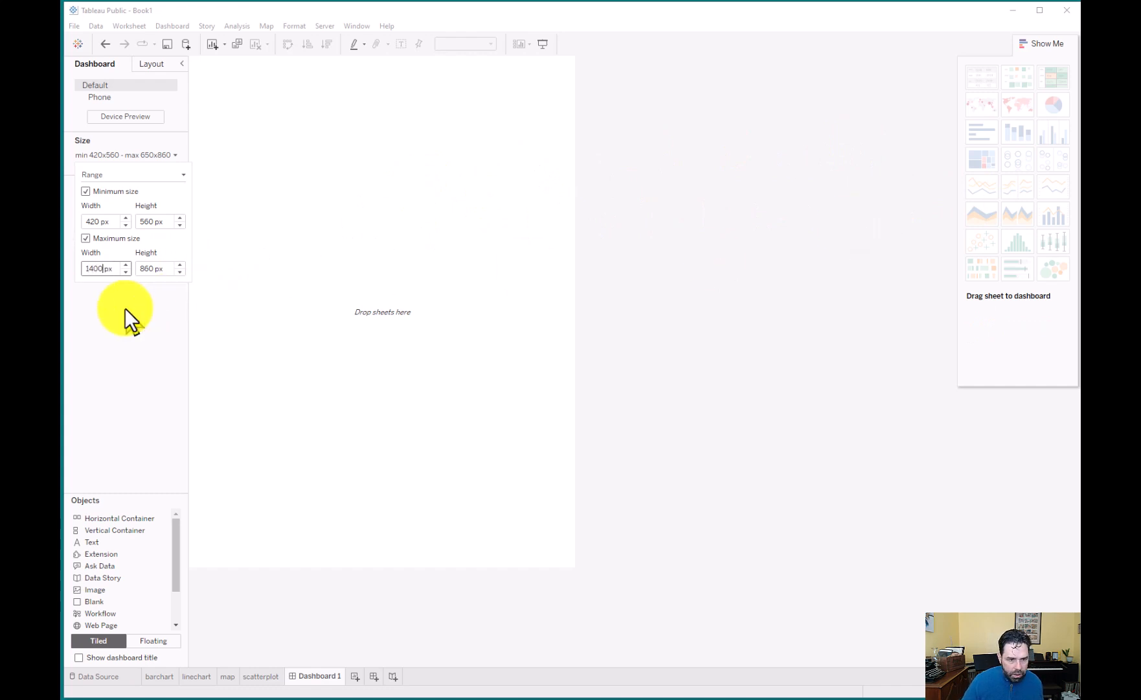
Set the dashboard's maximum height to 900 px.
click(153, 269)
key(BackSpace)
key(BackSpace)
key(BackSpace)
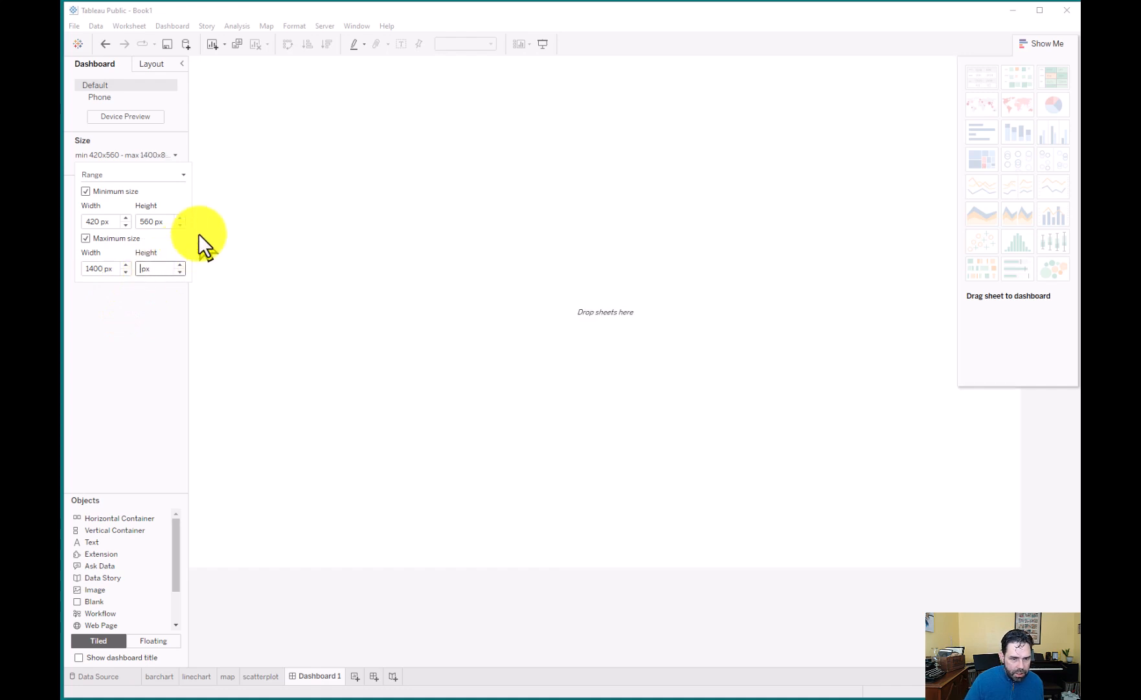
text(900)
click(155, 356)
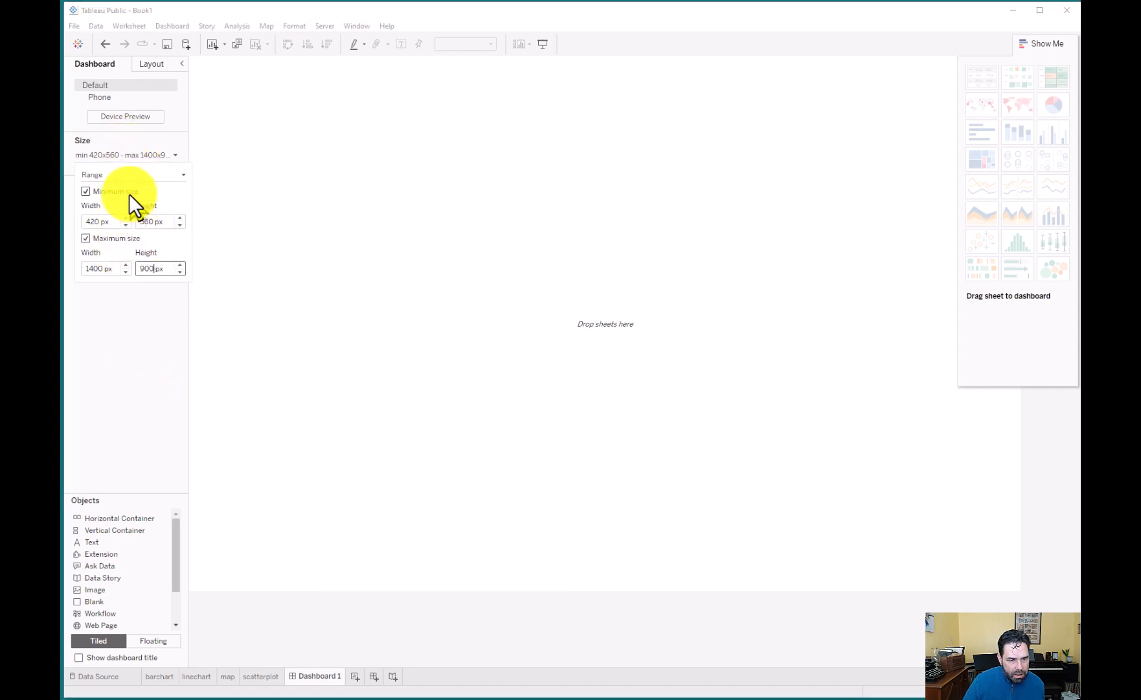
click(126, 137)
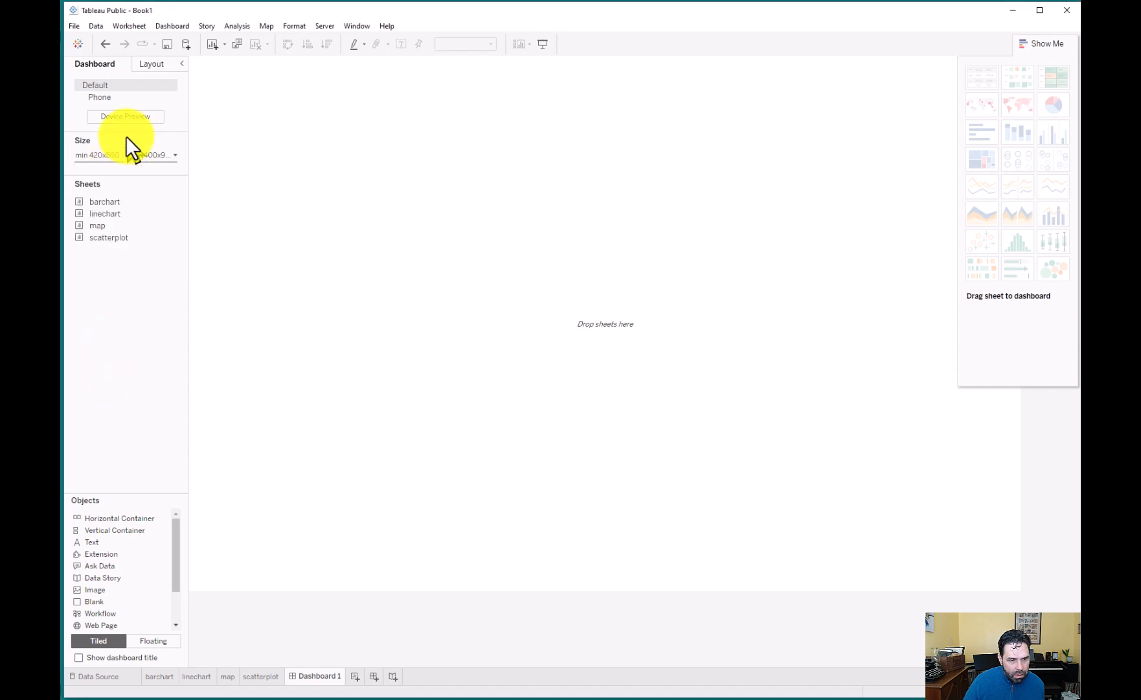
Add a vertical container to the dashboard, make it floating, and fit it across the lower half of the canvas.
click(133, 526)
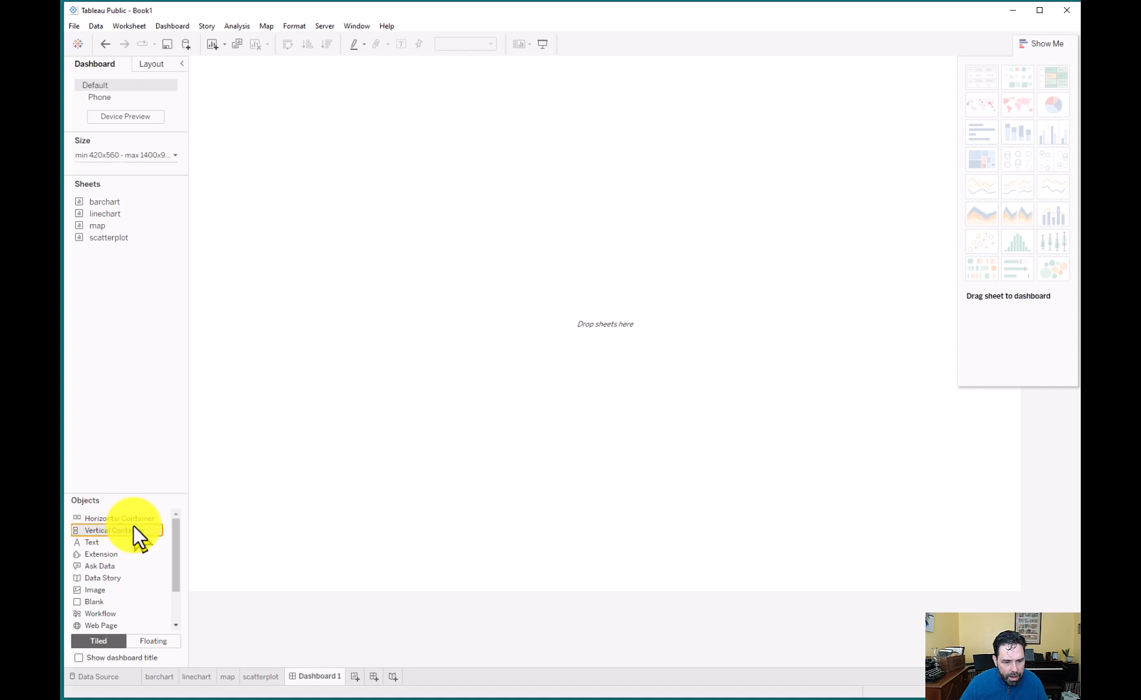
drag(133, 527, 113, 533)
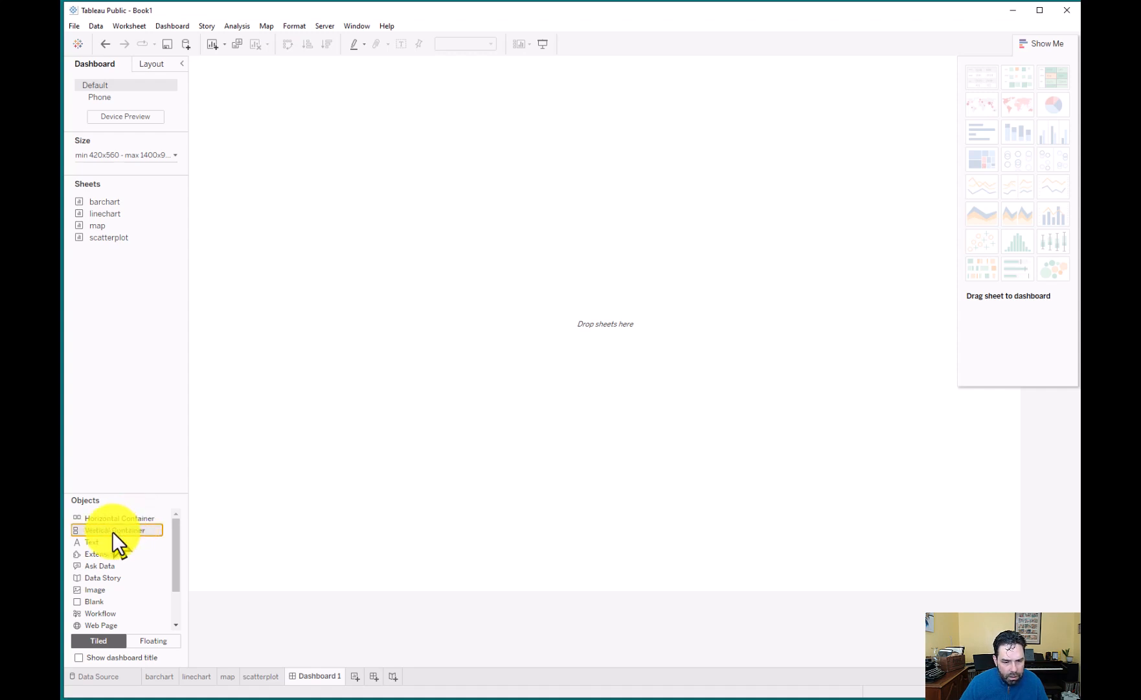
drag(114, 532, 439, 430)
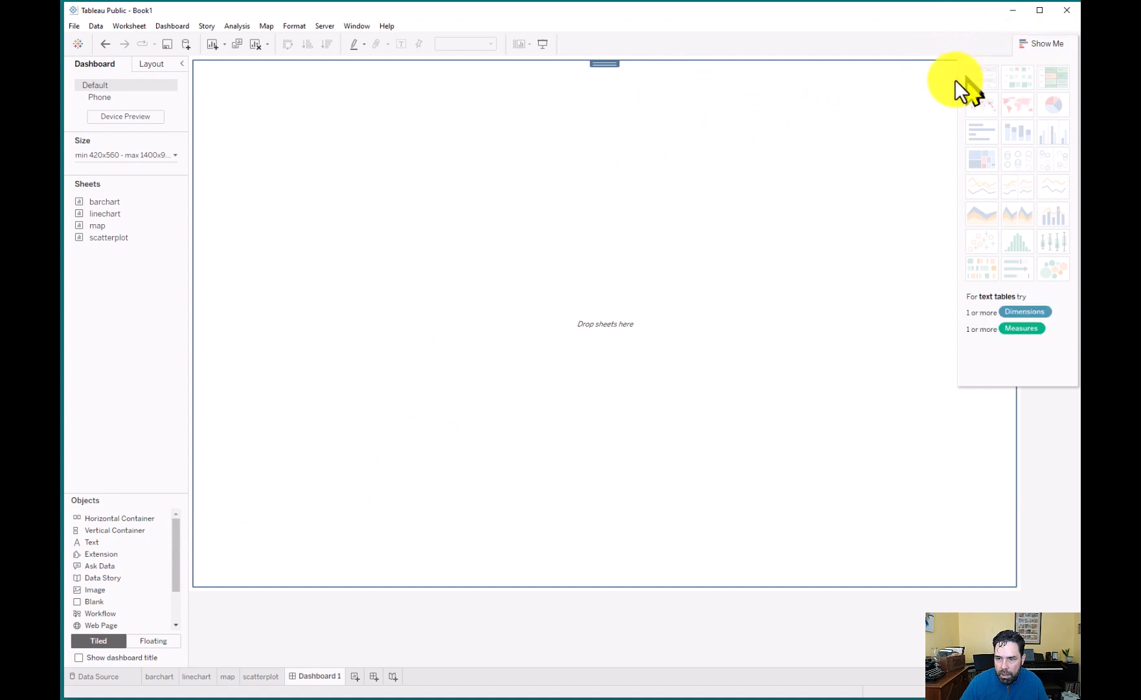
click(1029, 46)
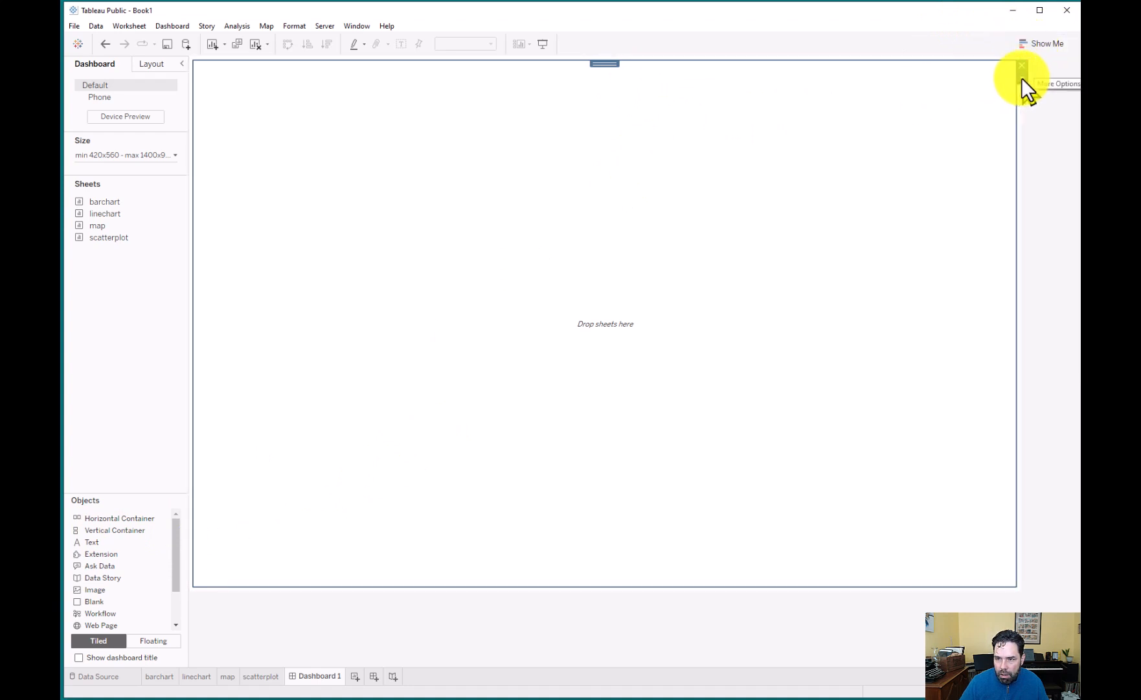
click(1022, 77)
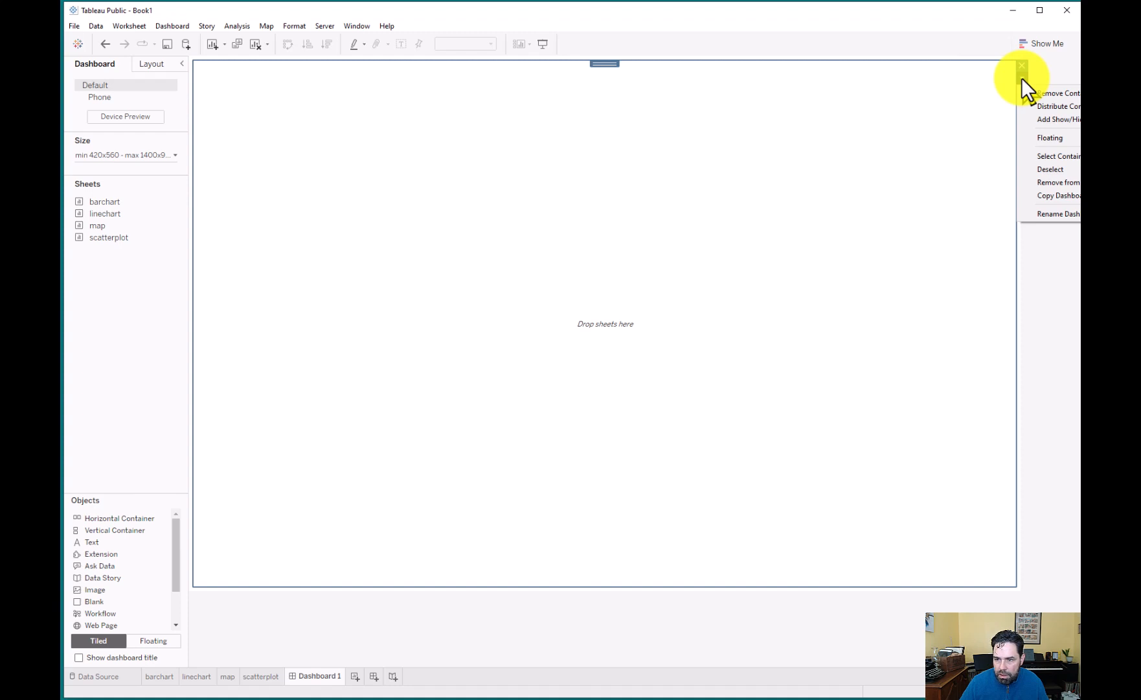
click(1045, 136)
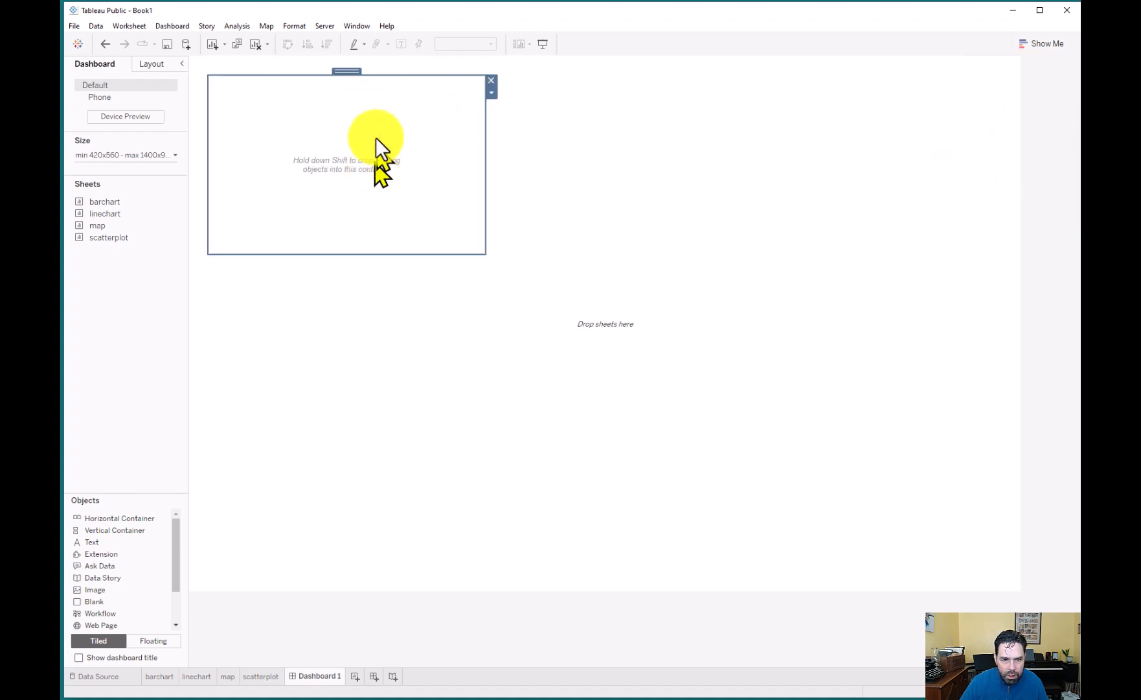
drag(347, 72, 326, 303)
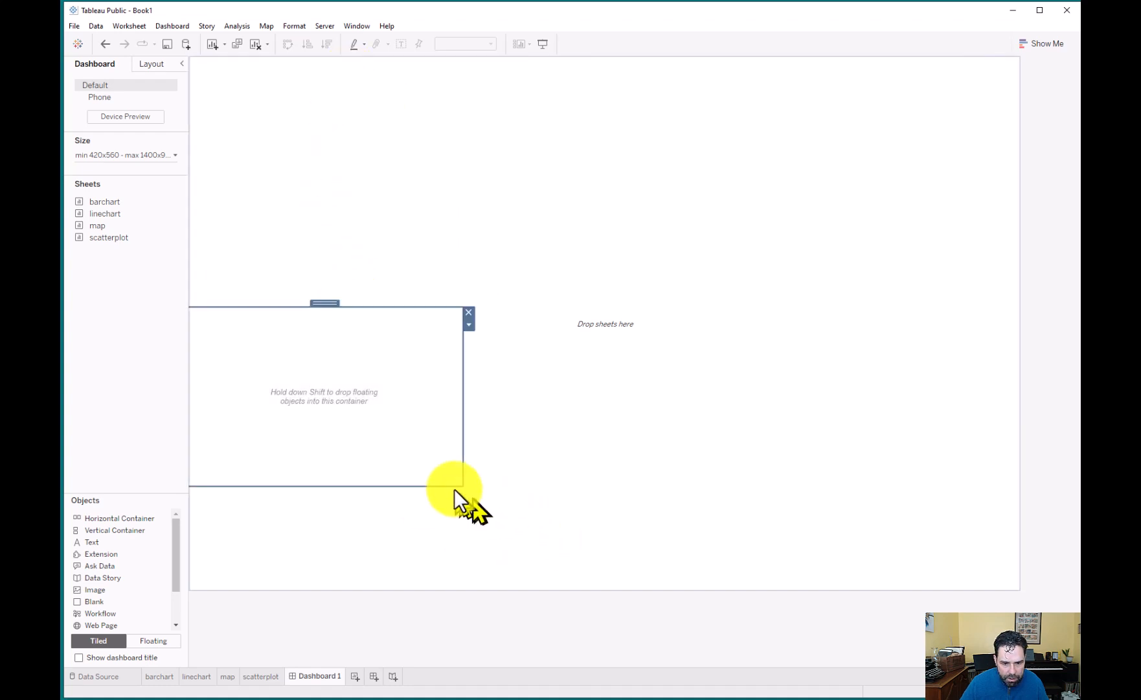
drag(462, 483, 1026, 589)
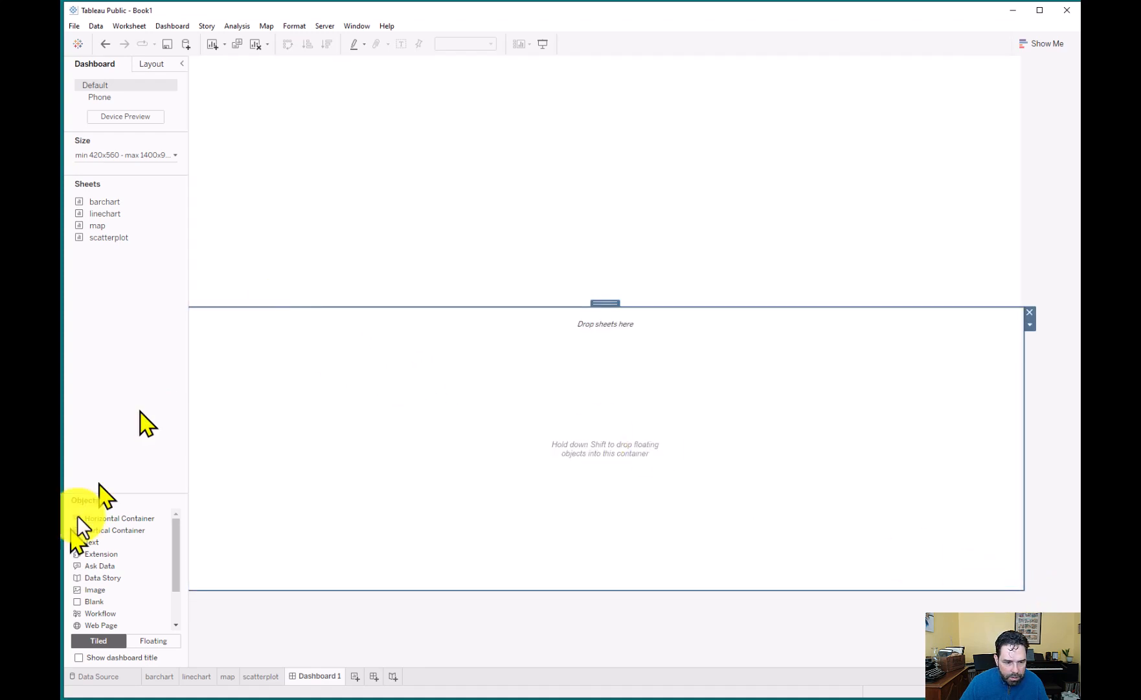
Add a second floating vertical container and stretch it across the upper half, meeting the lower container's edge.
click(101, 533)
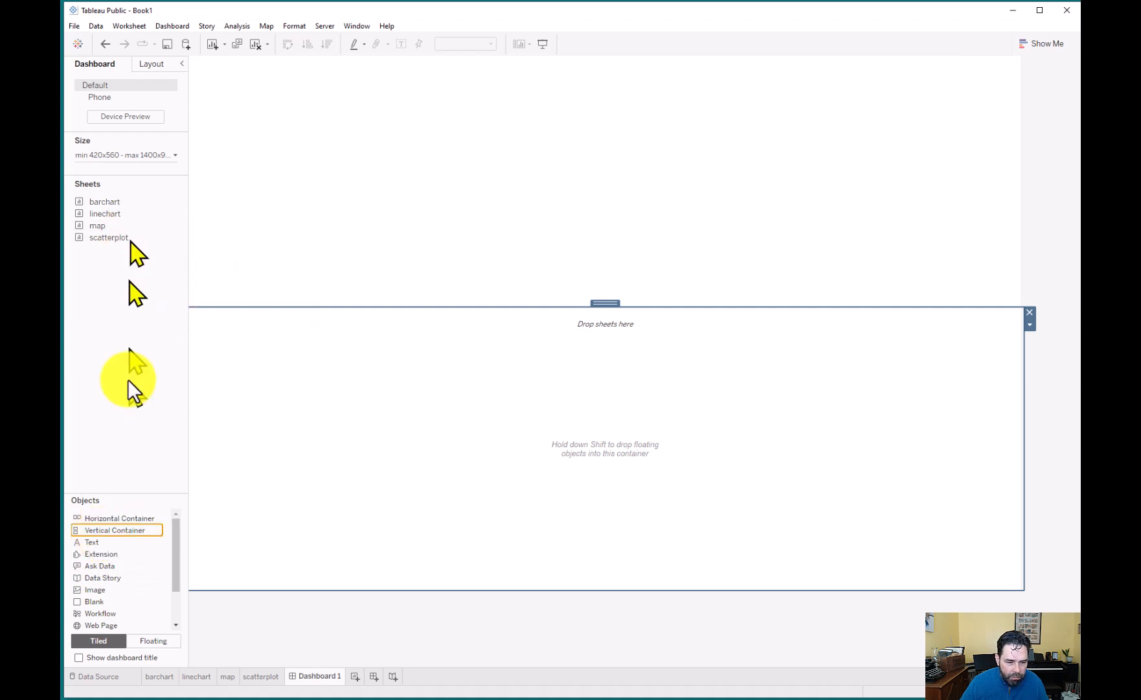
drag(112, 528, 412, 170)
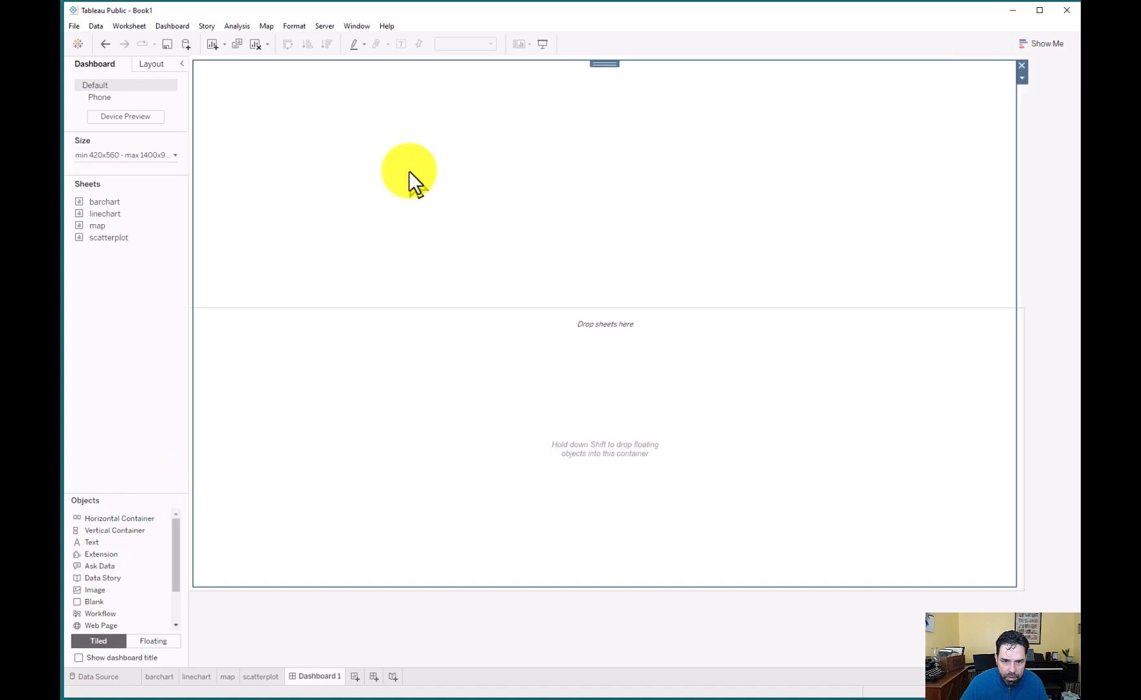
click(1023, 79)
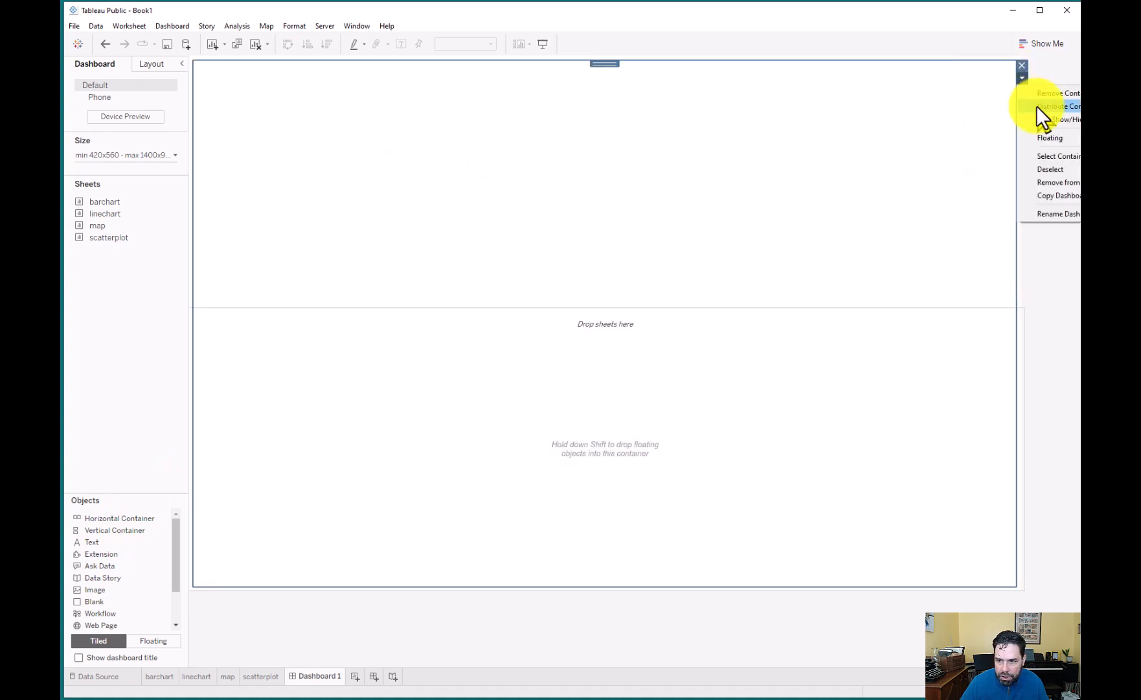
click(1052, 138)
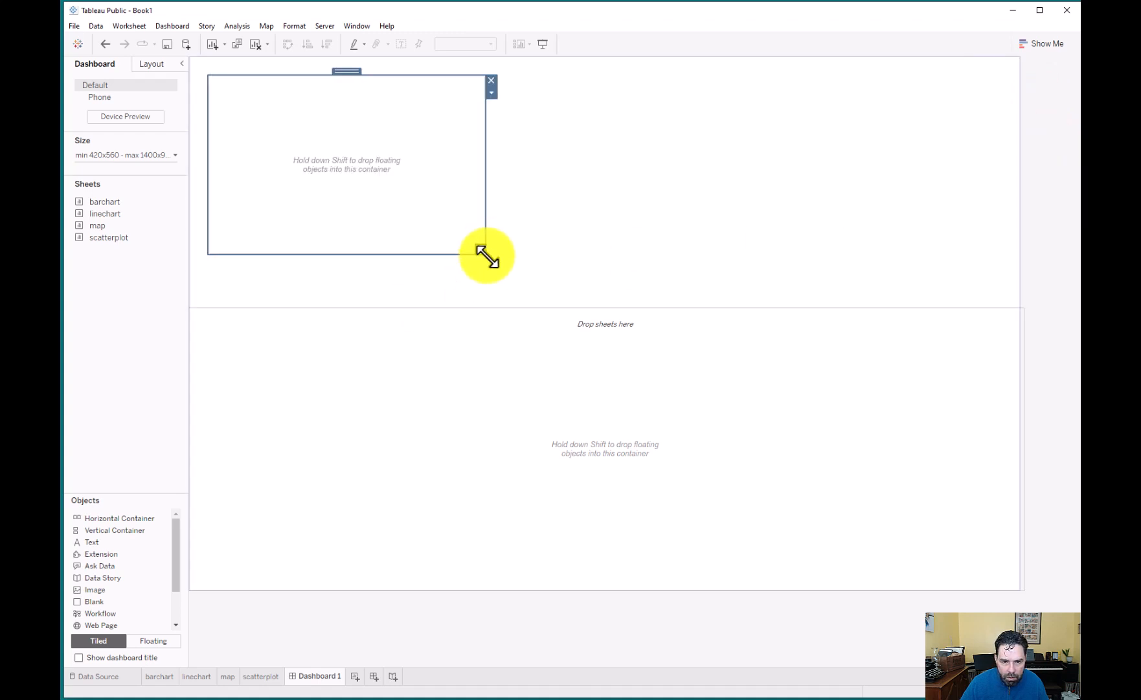
drag(484, 255, 1022, 304)
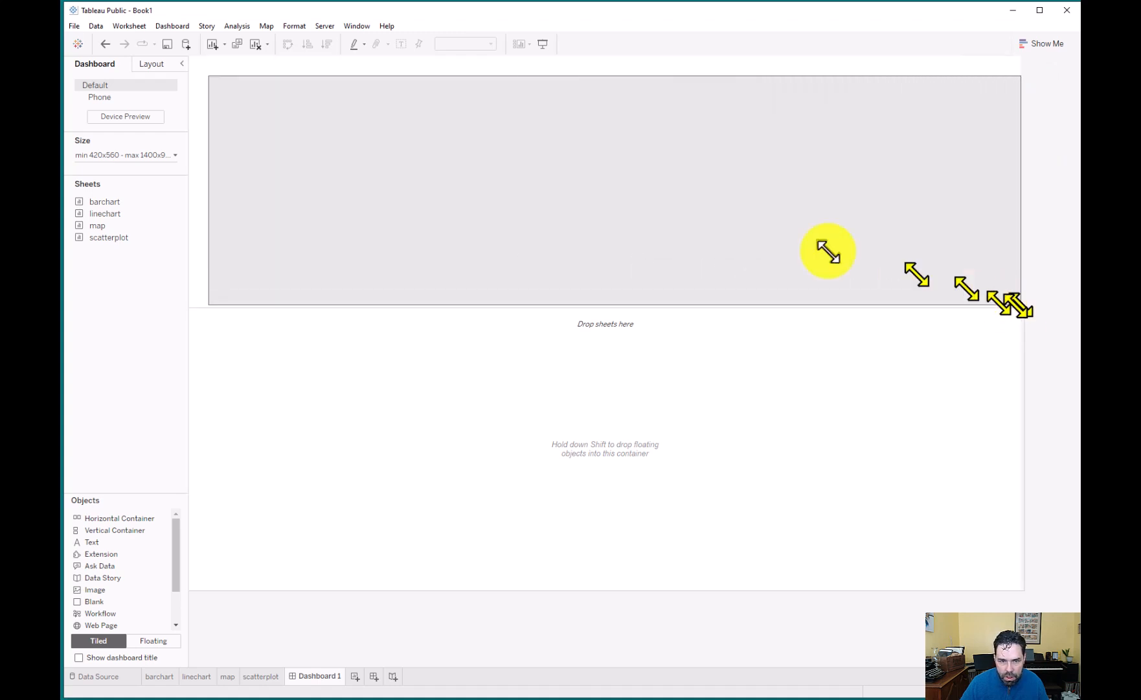
drag(213, 77, 188, 55)
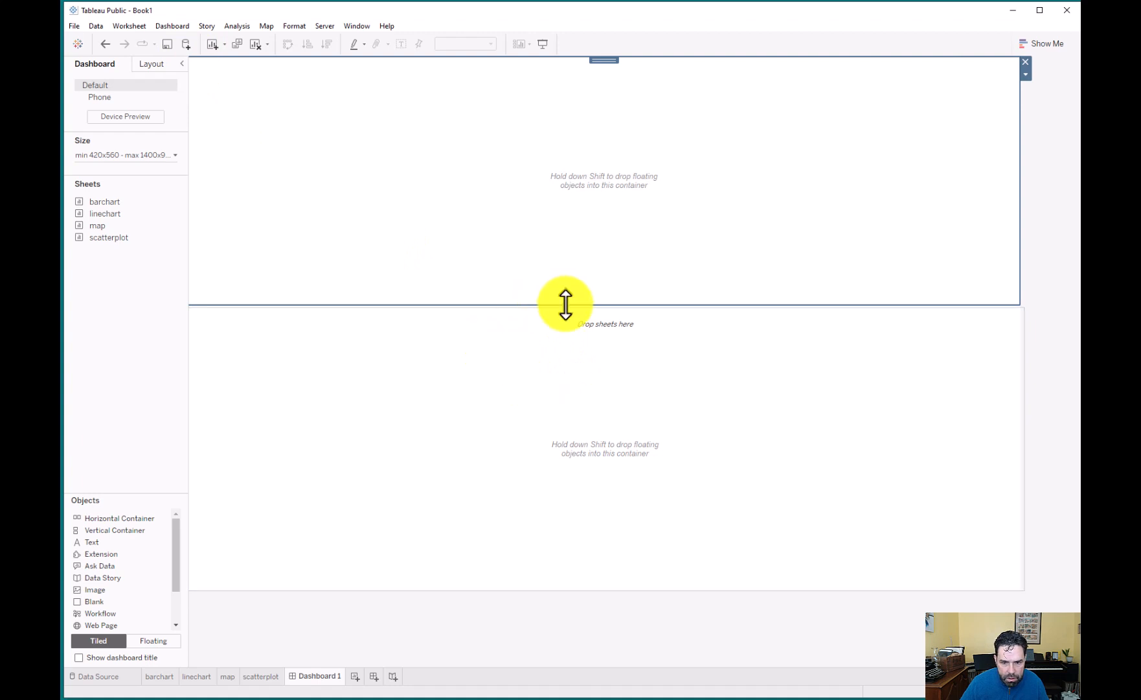
drag(566, 303, 564, 308)
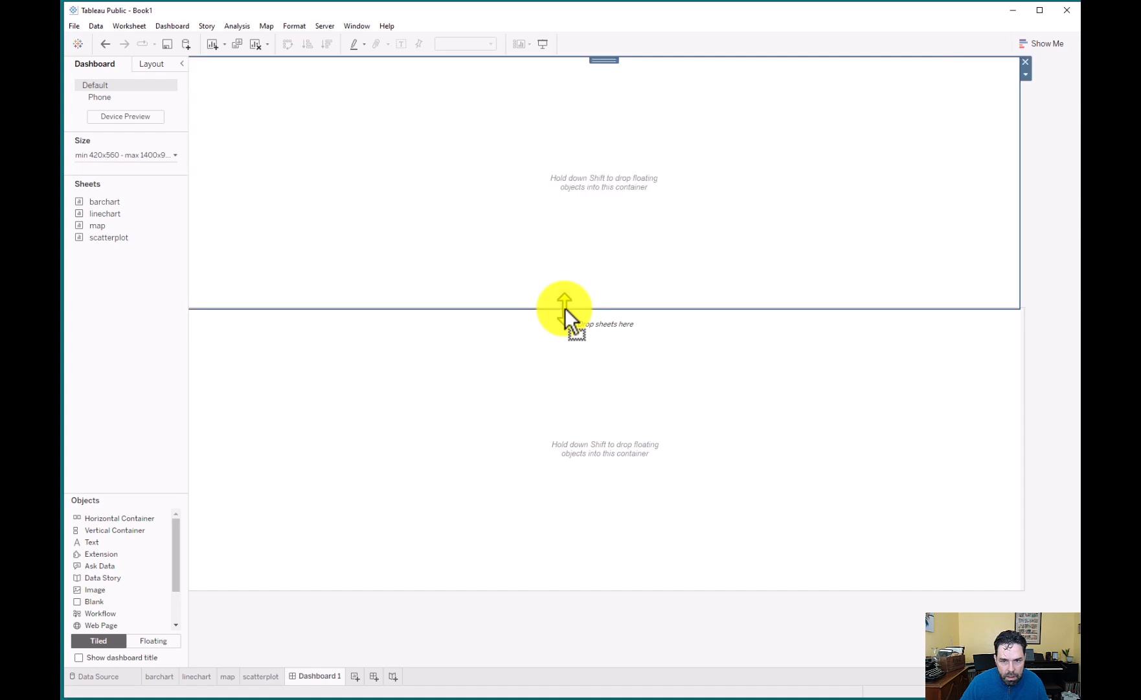
Place the barchart sheet in the lower container and the linechart sheet to the left of it.
click(734, 413)
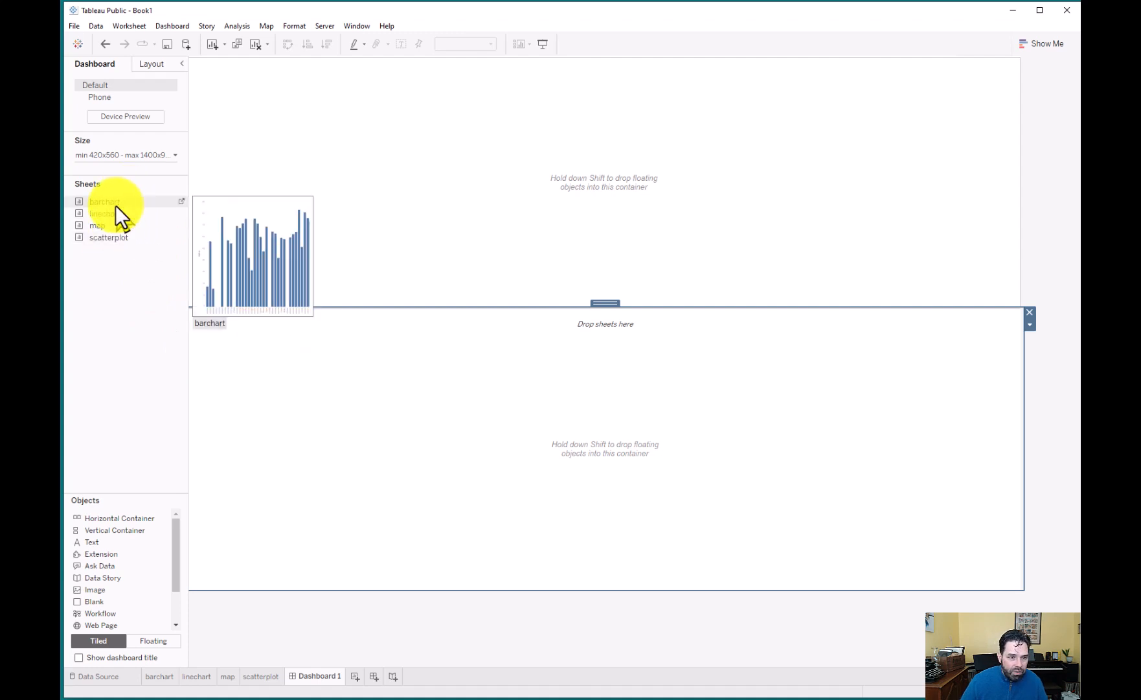
drag(109, 198, 510, 373)
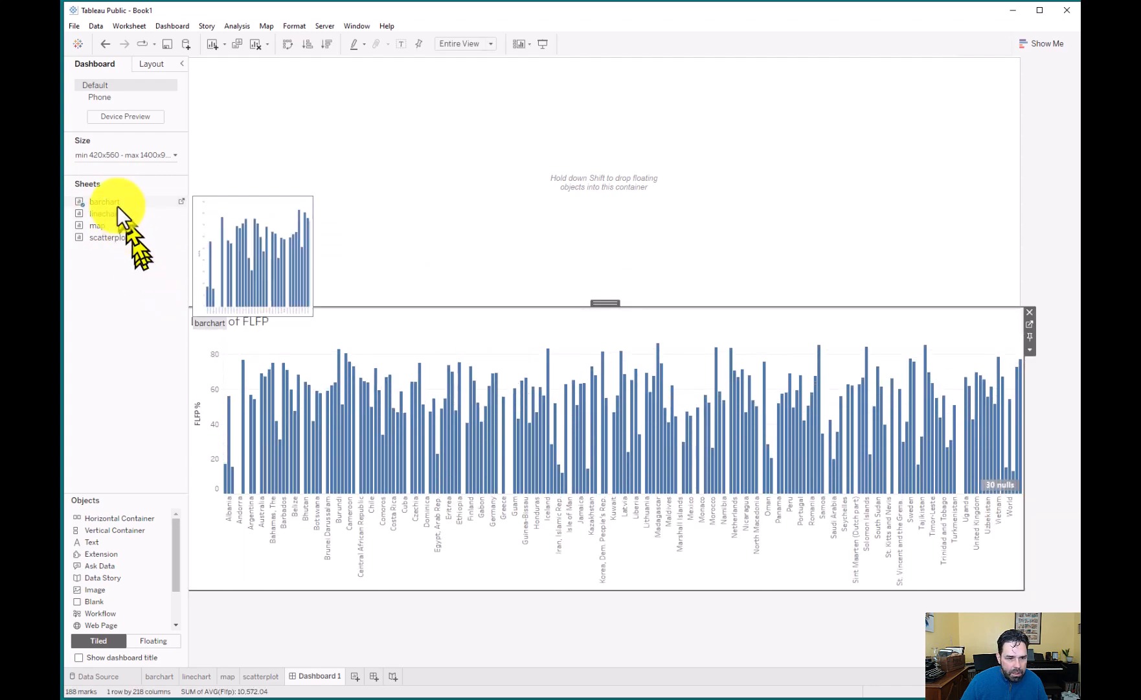
drag(111, 216, 204, 344)
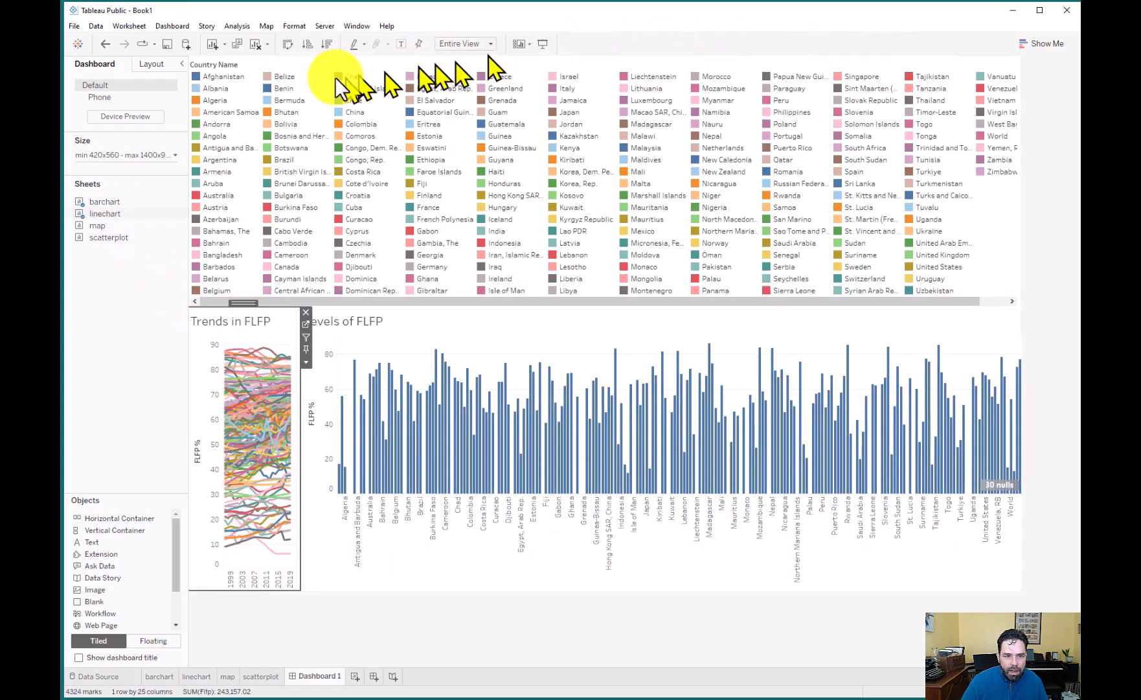
Remove the Country Name legend from the dashboard and widen the line chart to a little under half the lower container.
click(318, 68)
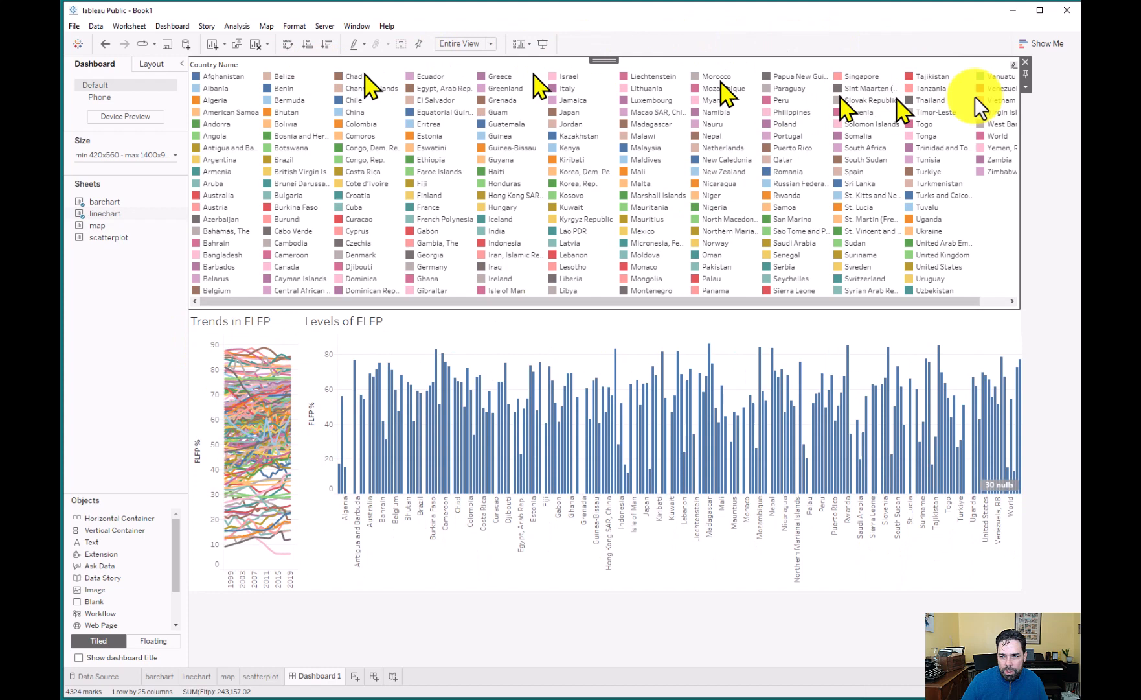
click(1026, 62)
drag(301, 376, 539, 426)
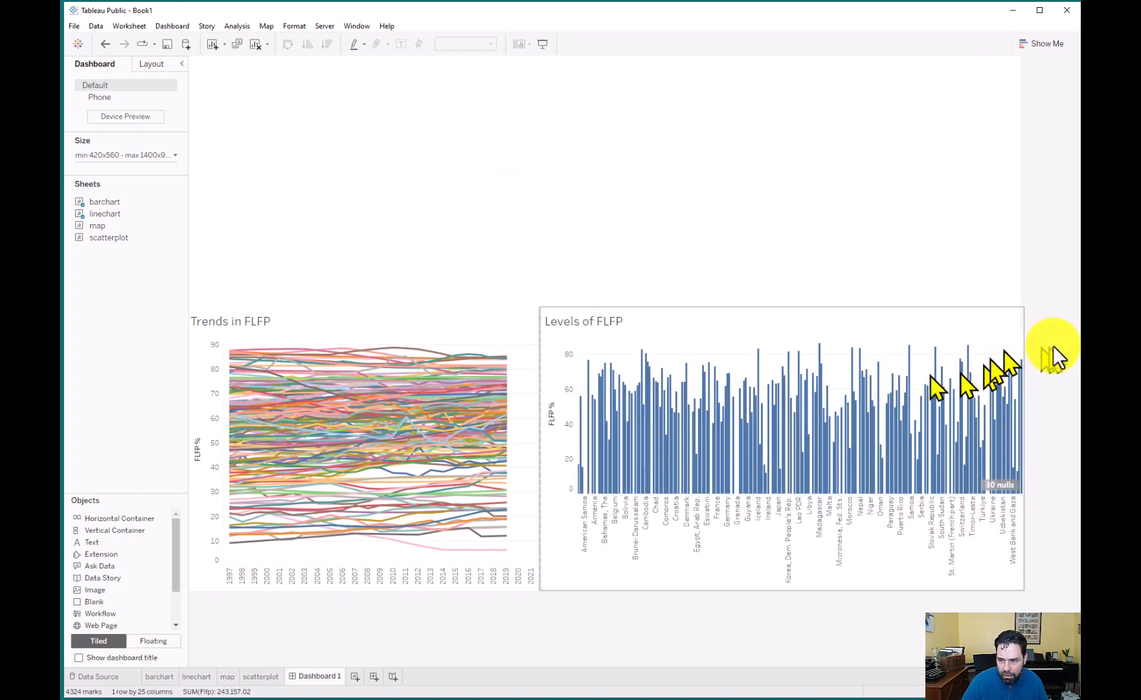
drag(97, 225, 781, 133)
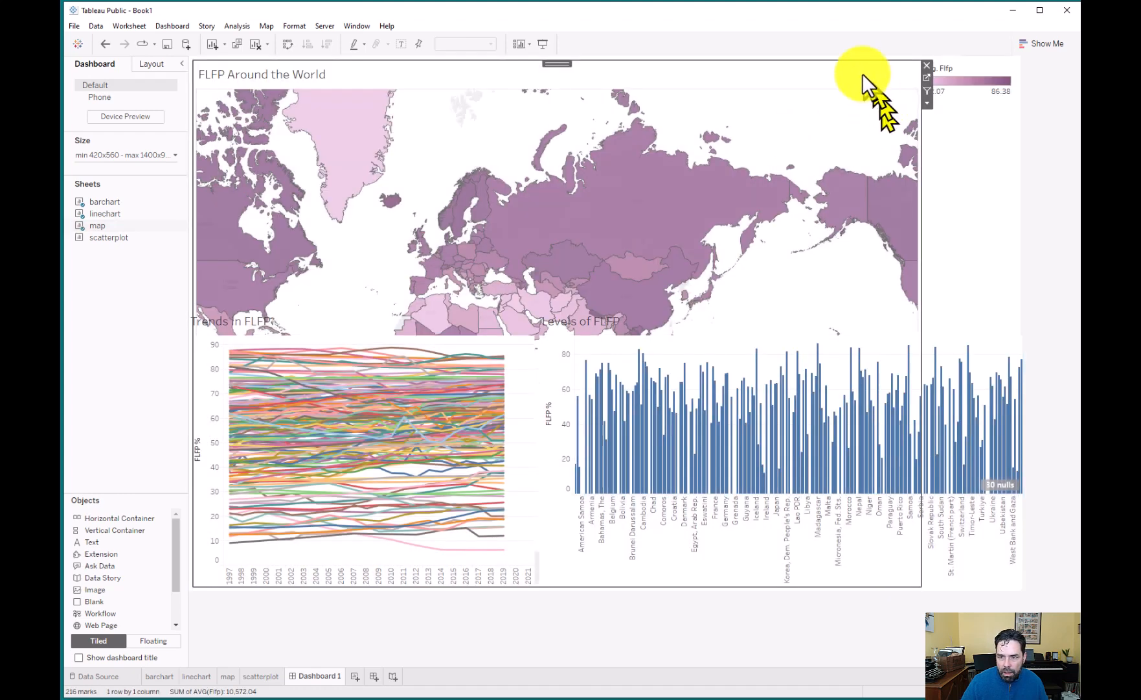
click(1000, 70)
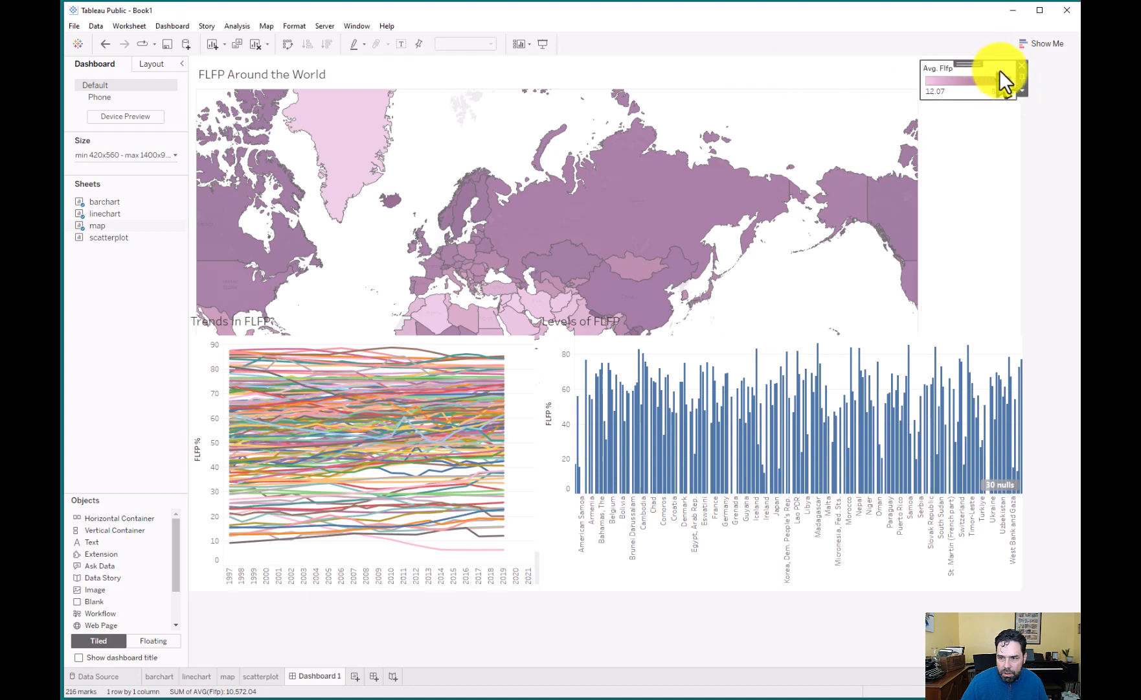
click(1020, 65)
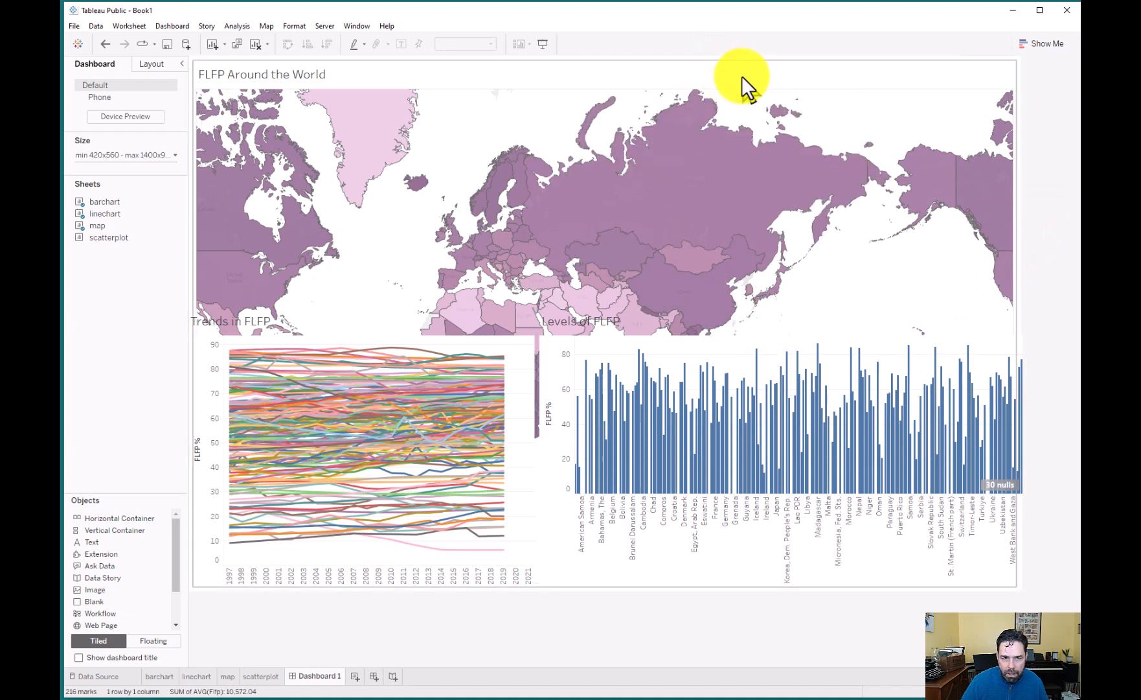
click(781, 71)
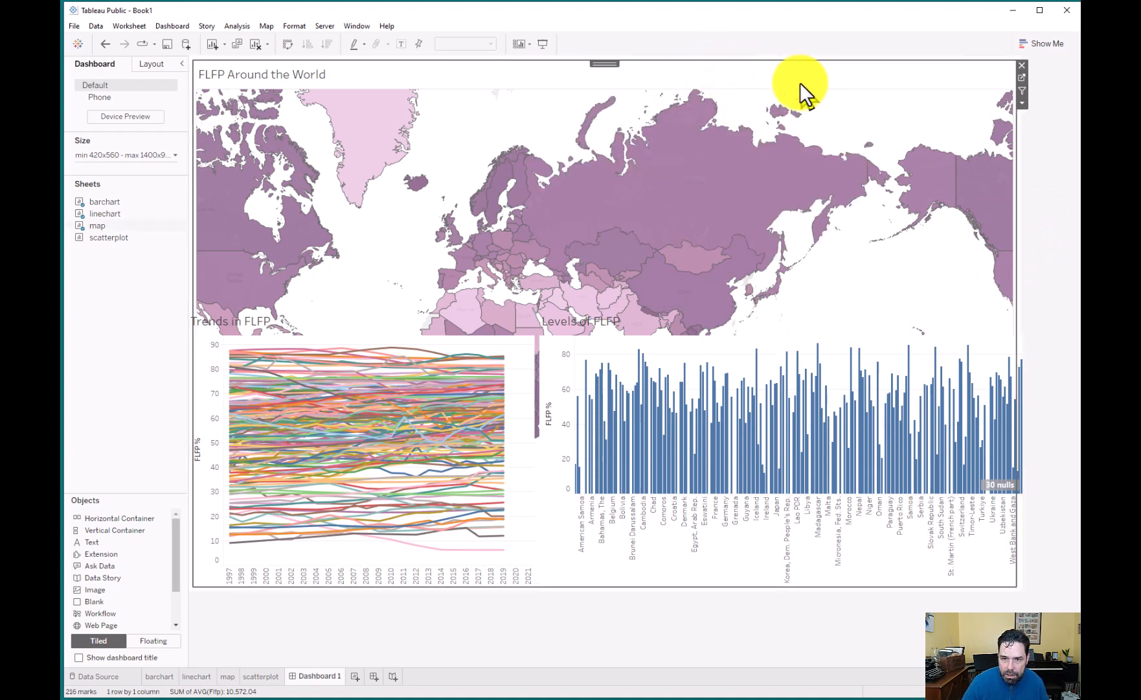
click(1022, 65)
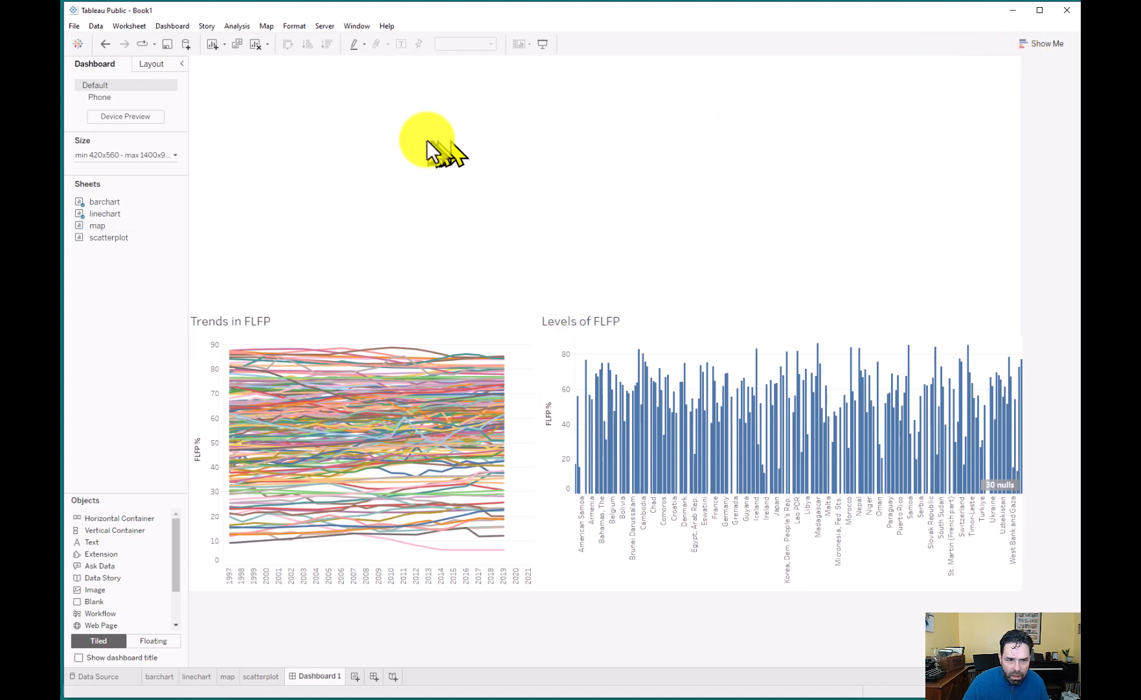
click(656, 320)
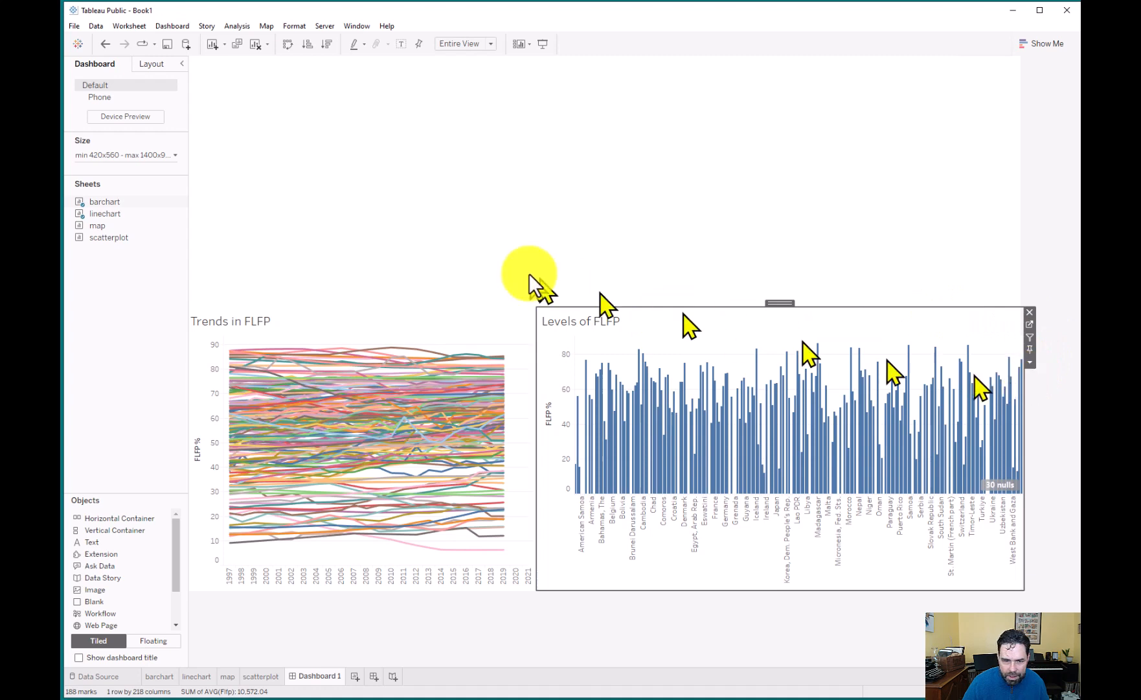
Add a vertical container to the dashboard, make it floating, and stretch it across the blank upper half above the line and bar charts.
drag(104, 530, 468, 195)
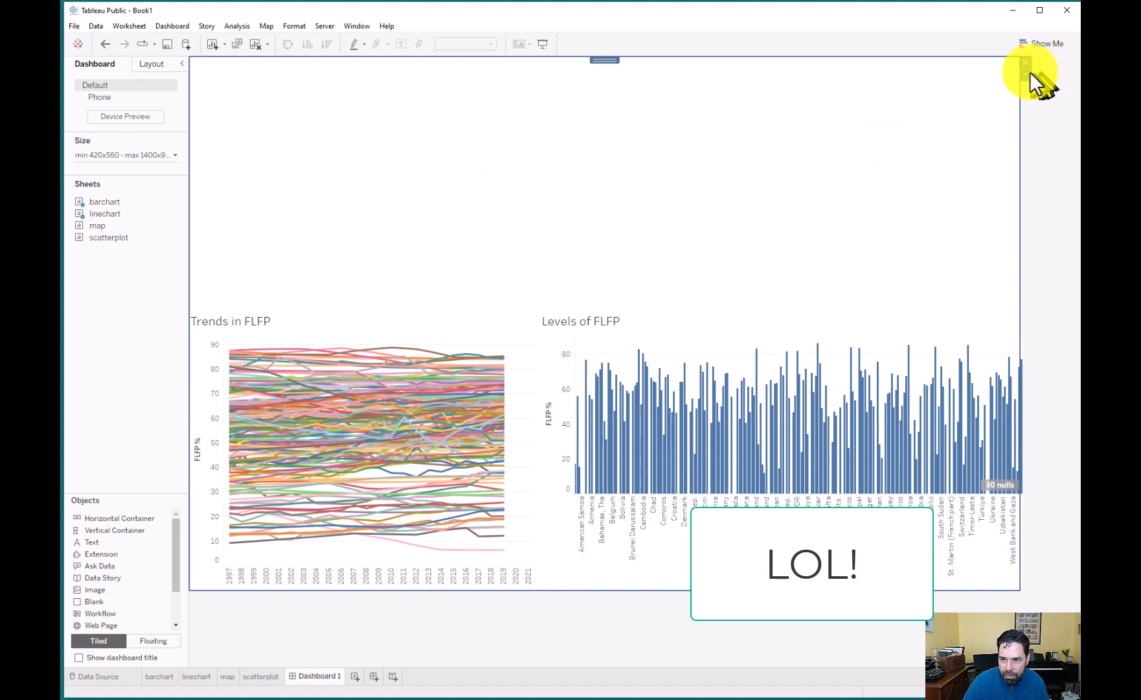
click(1025, 73)
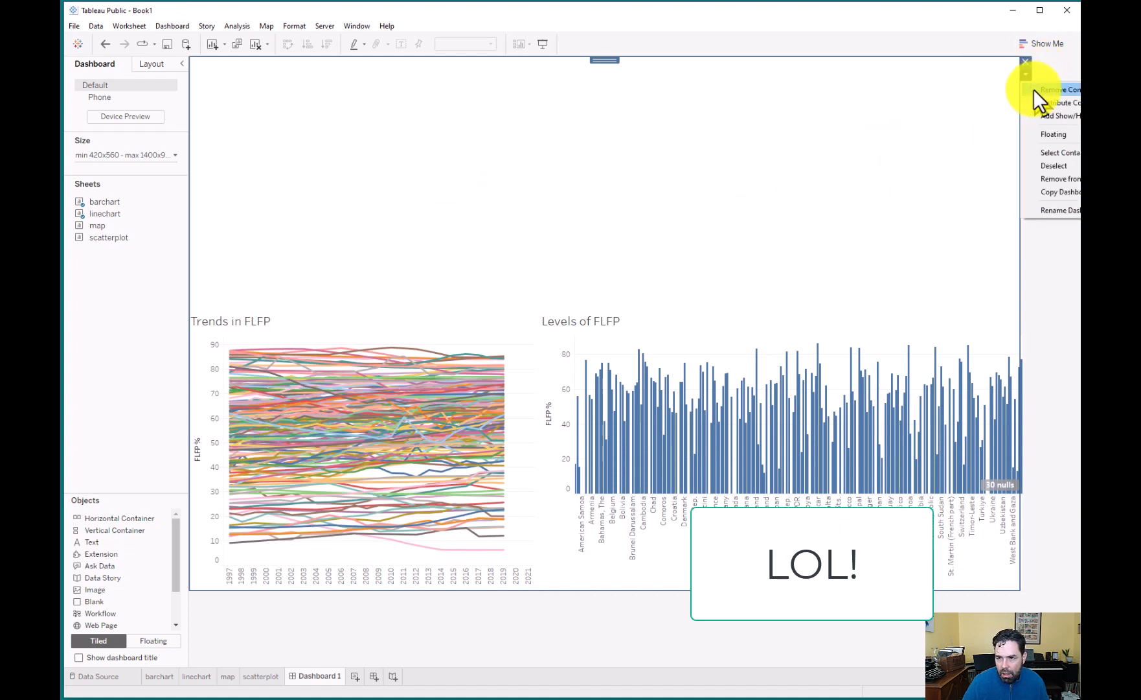
click(1052, 134)
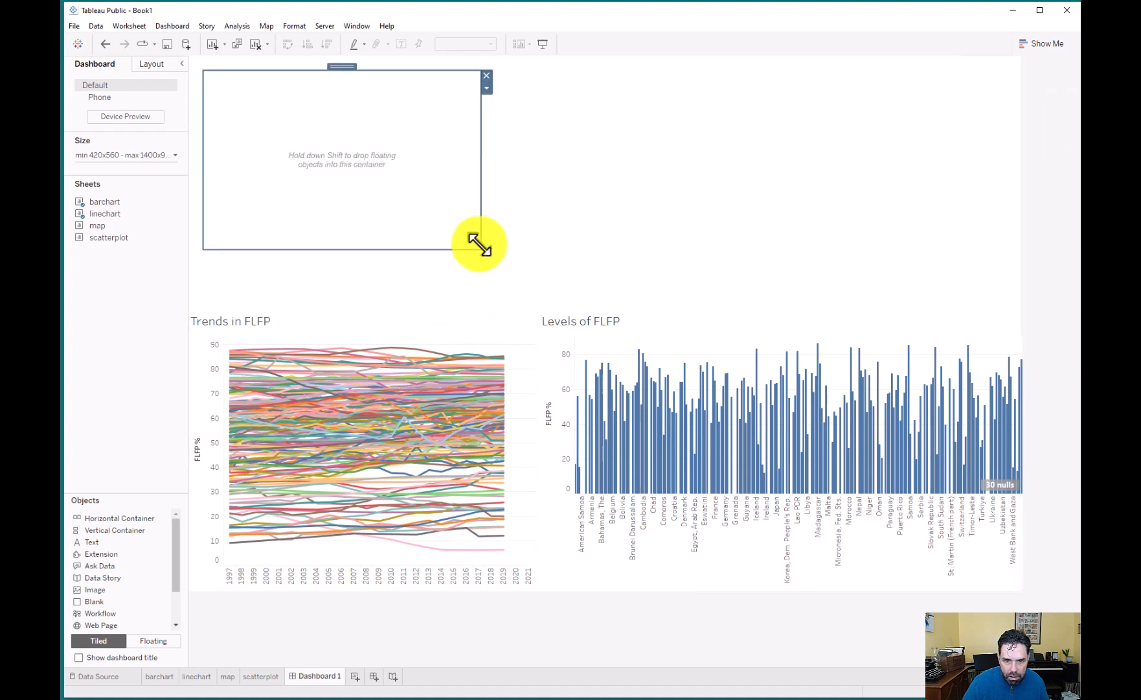
drag(481, 249, 1018, 296)
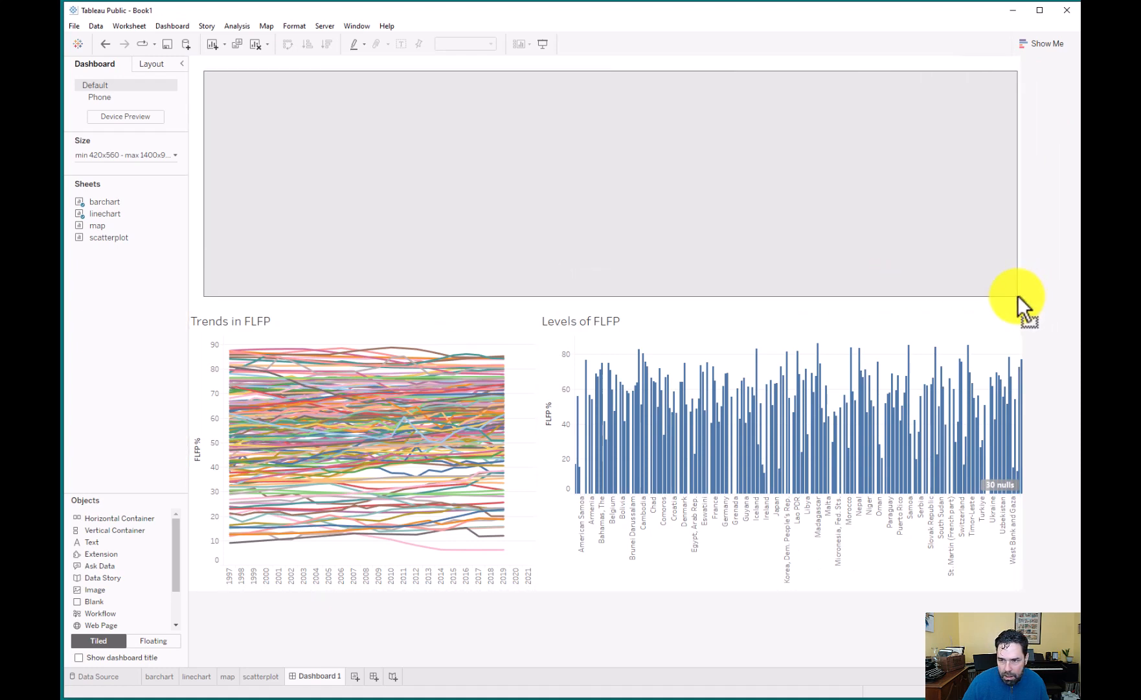
click(615, 74)
drag(611, 68, 604, 296)
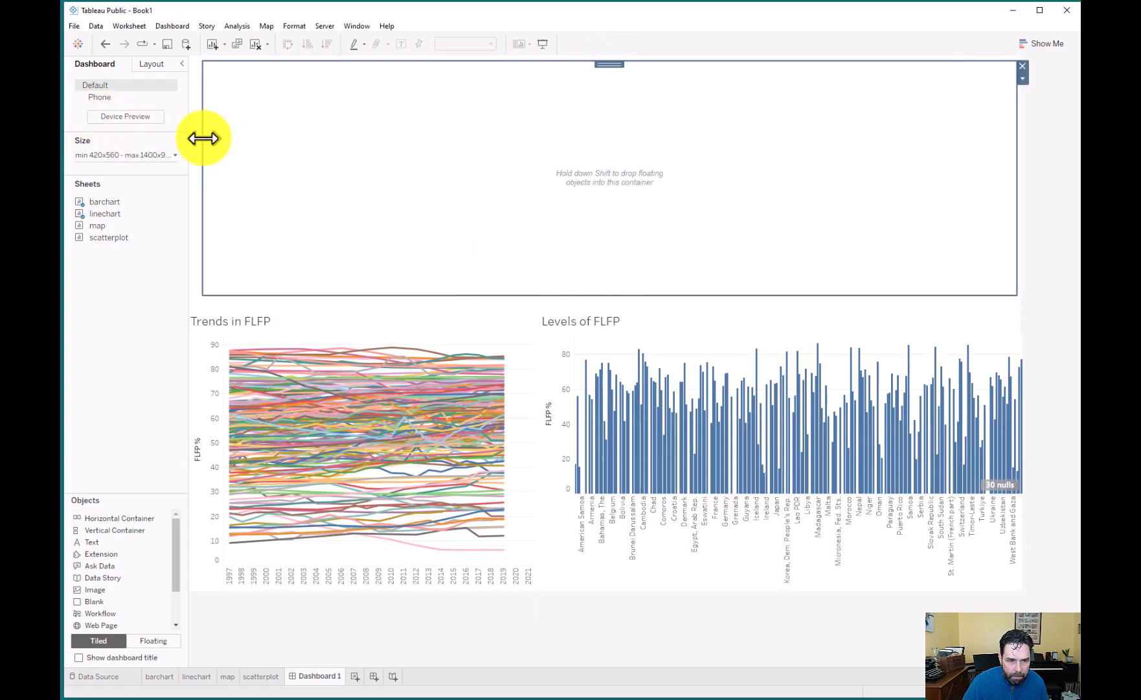
drag(201, 138, 191, 137)
Place the map sheet in the upper container and the scatterplot sheet to the left of it.
drag(108, 224, 568, 135)
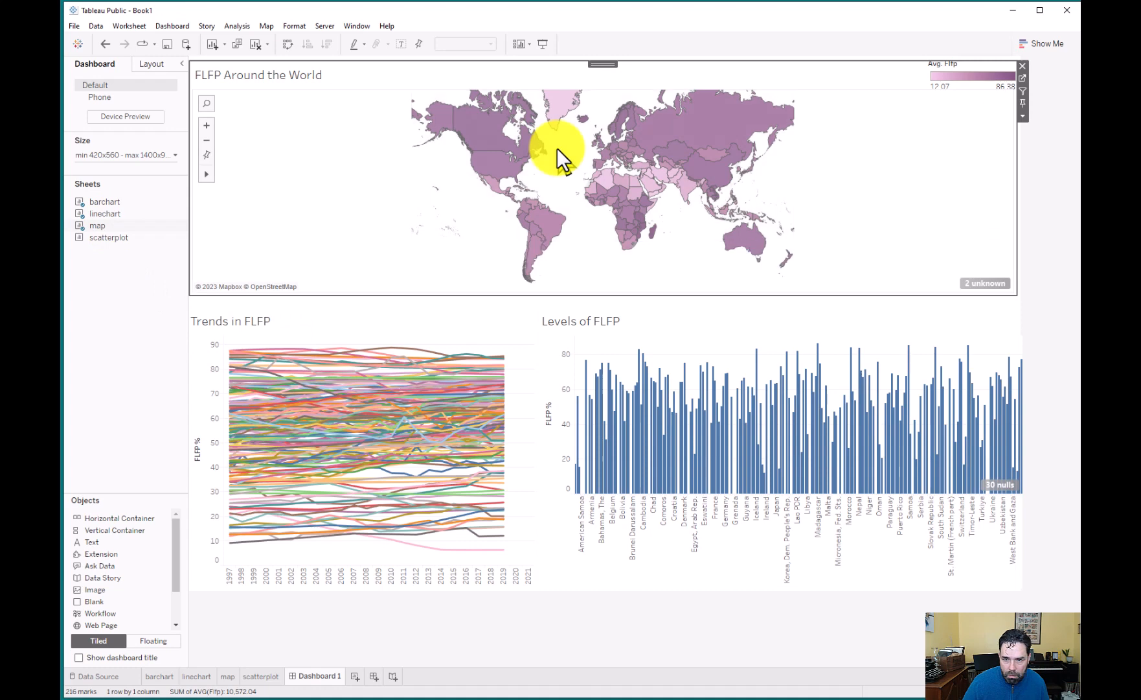
drag(90, 240, 326, 173)
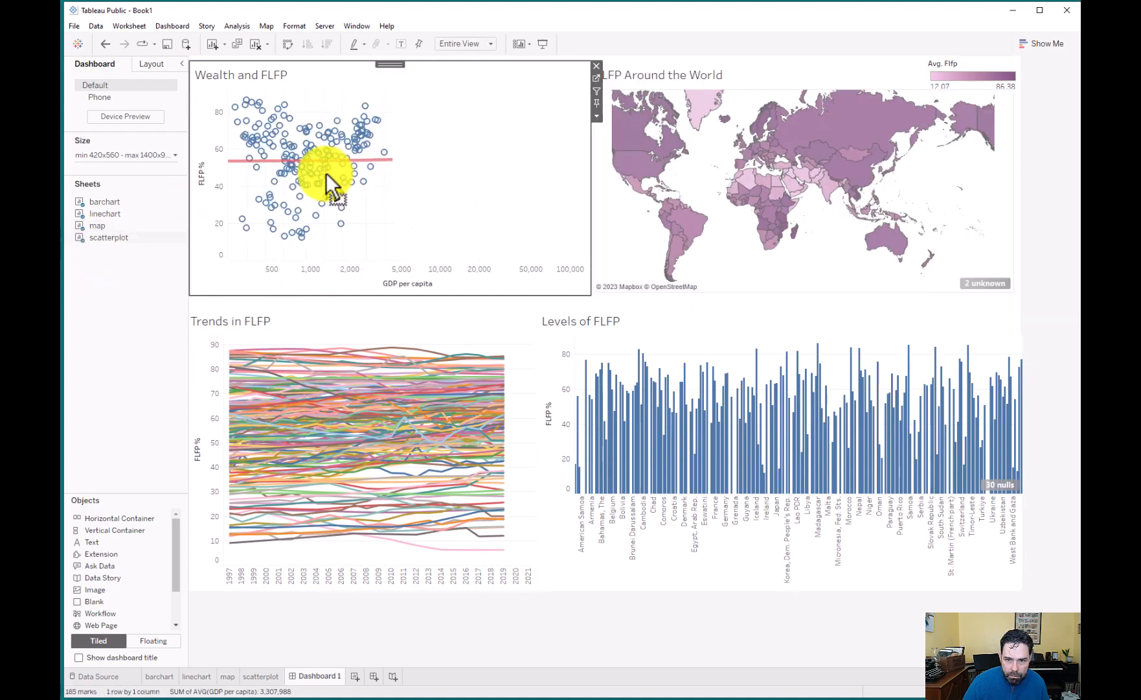
Remove the Avg. Flfp color legend from the dashboard.
click(1019, 62)
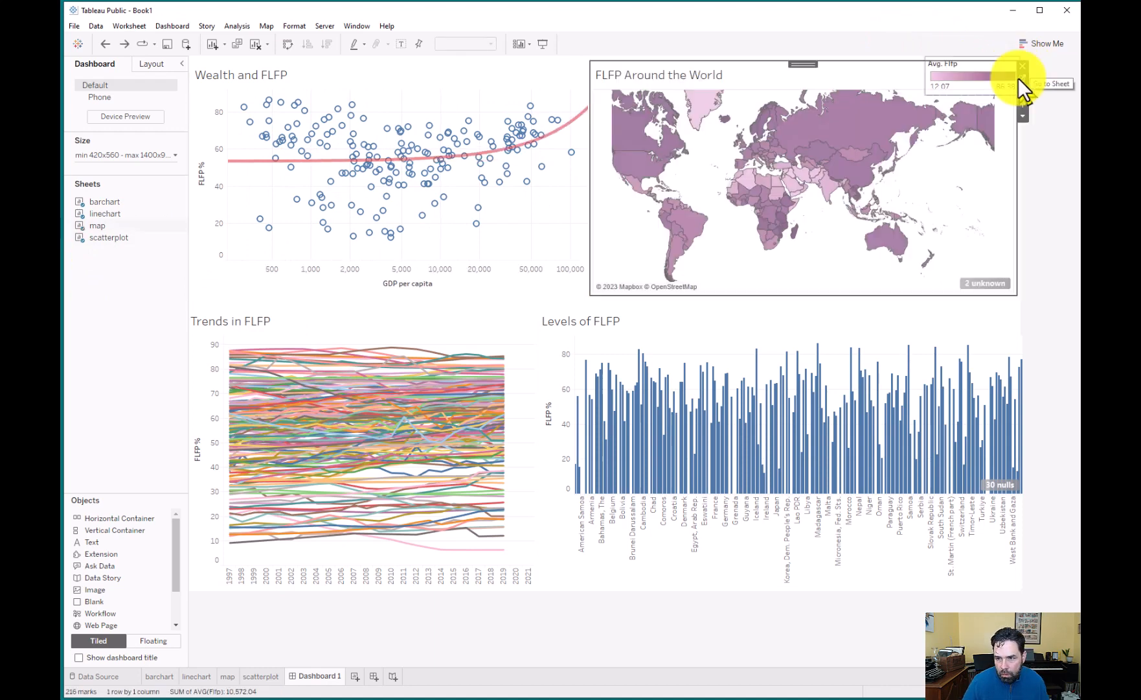
click(1019, 77)
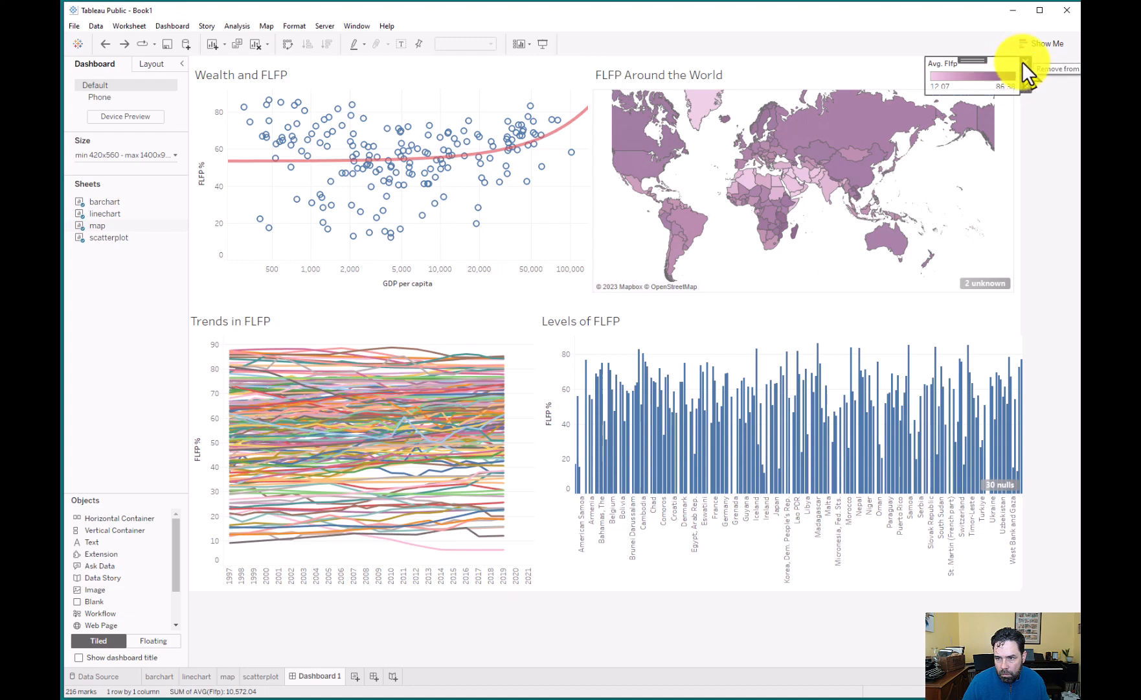
click(1023, 59)
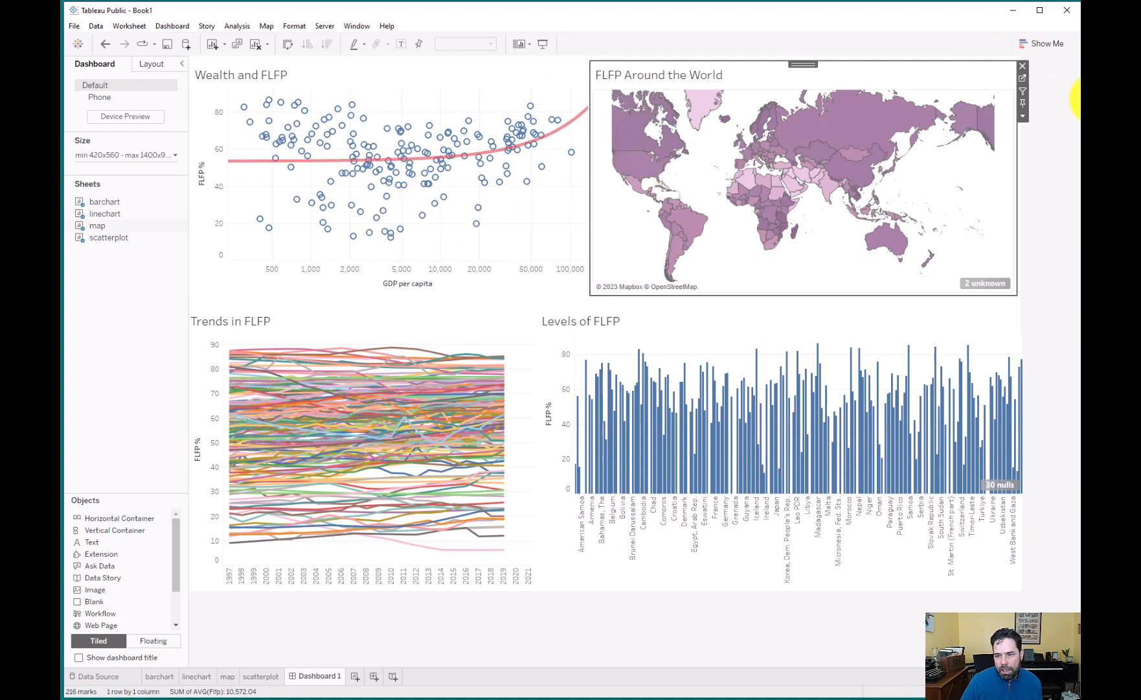
Use the map as a filter for the dashboard and select Russia, China, India, Brazil and South Africa together on it.
click(1024, 90)
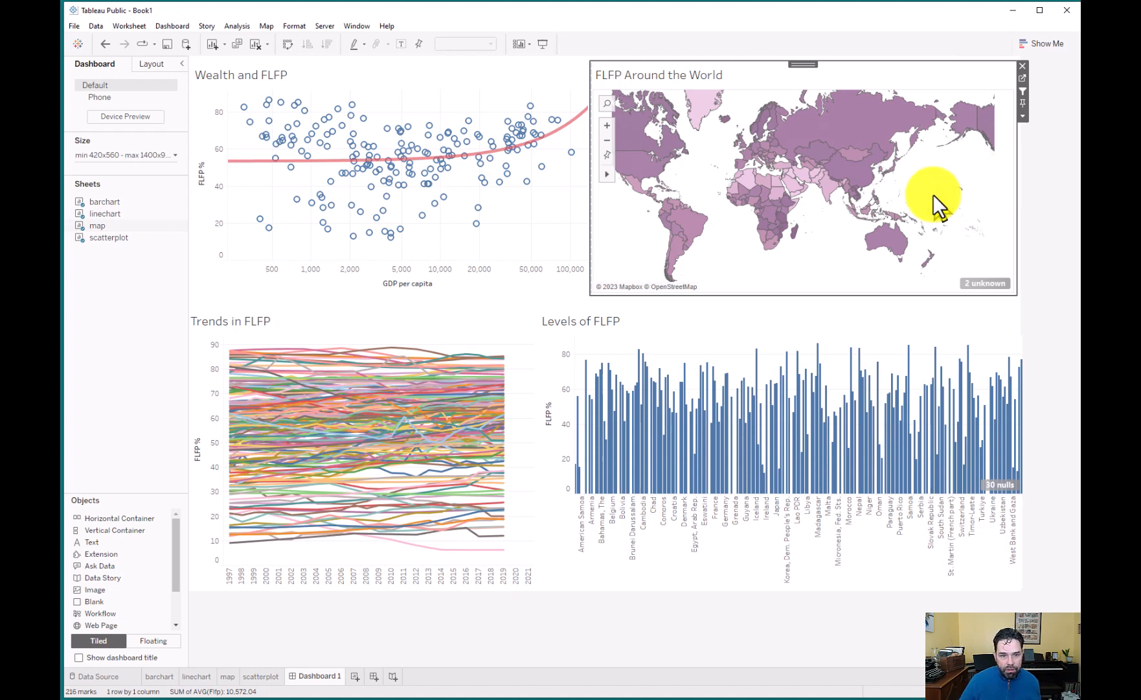
mouse_move(868, 146)
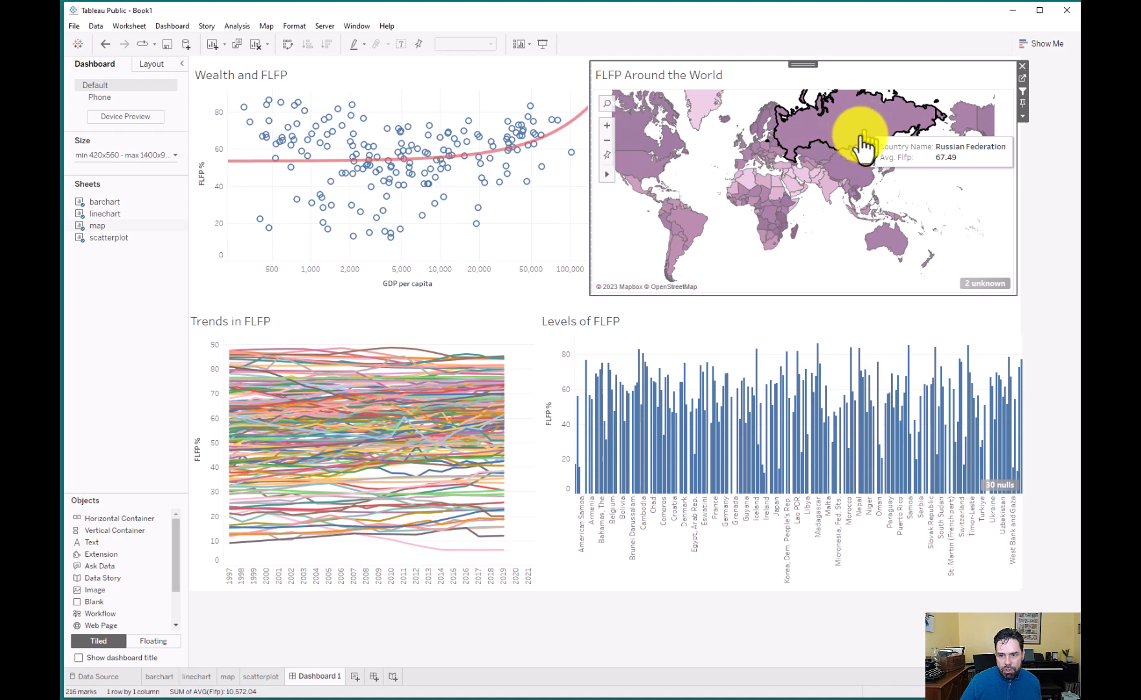
click(866, 139)
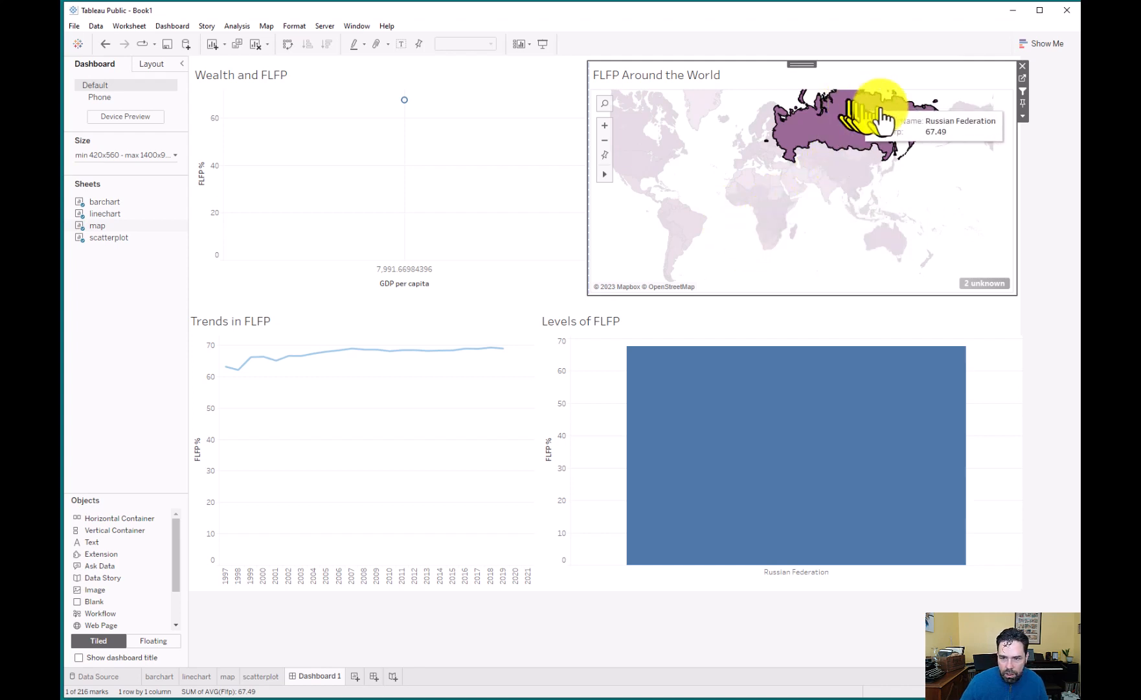
ctrl+click(859, 183)
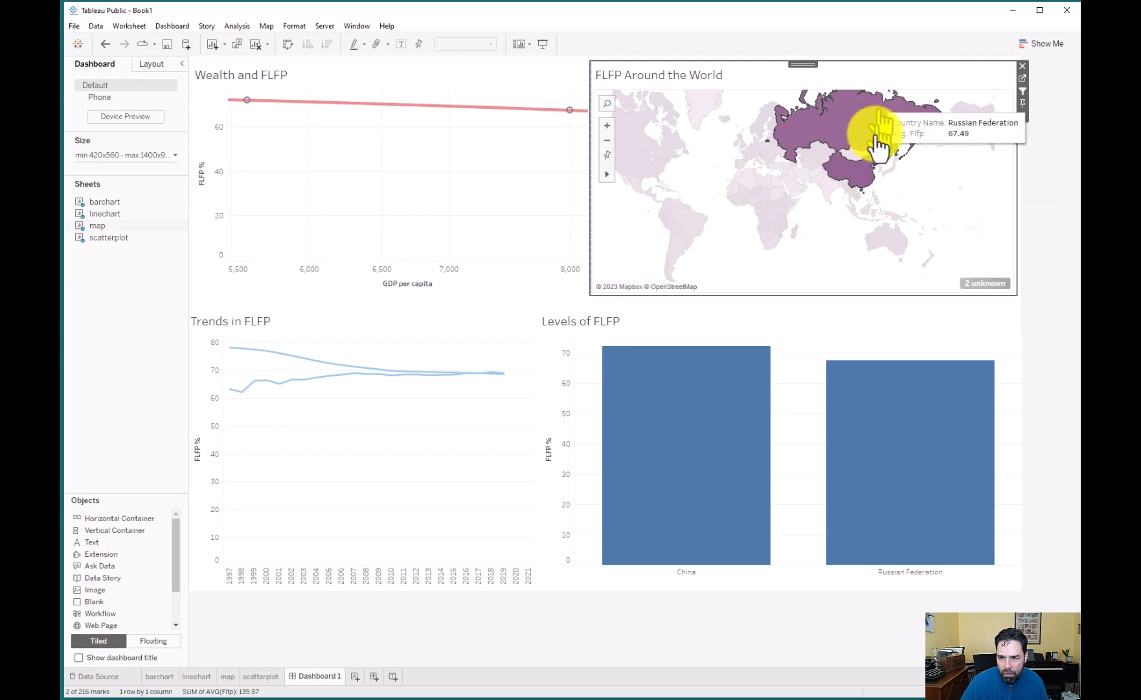
ctrl+click(832, 187)
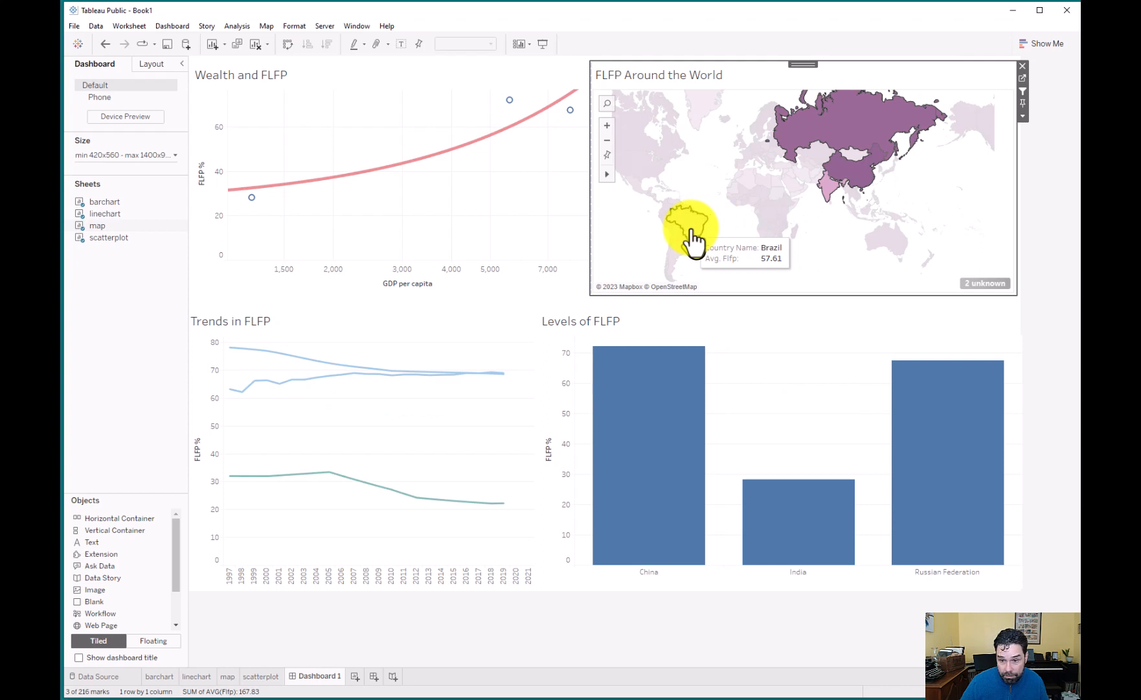
ctrl+click(688, 230)
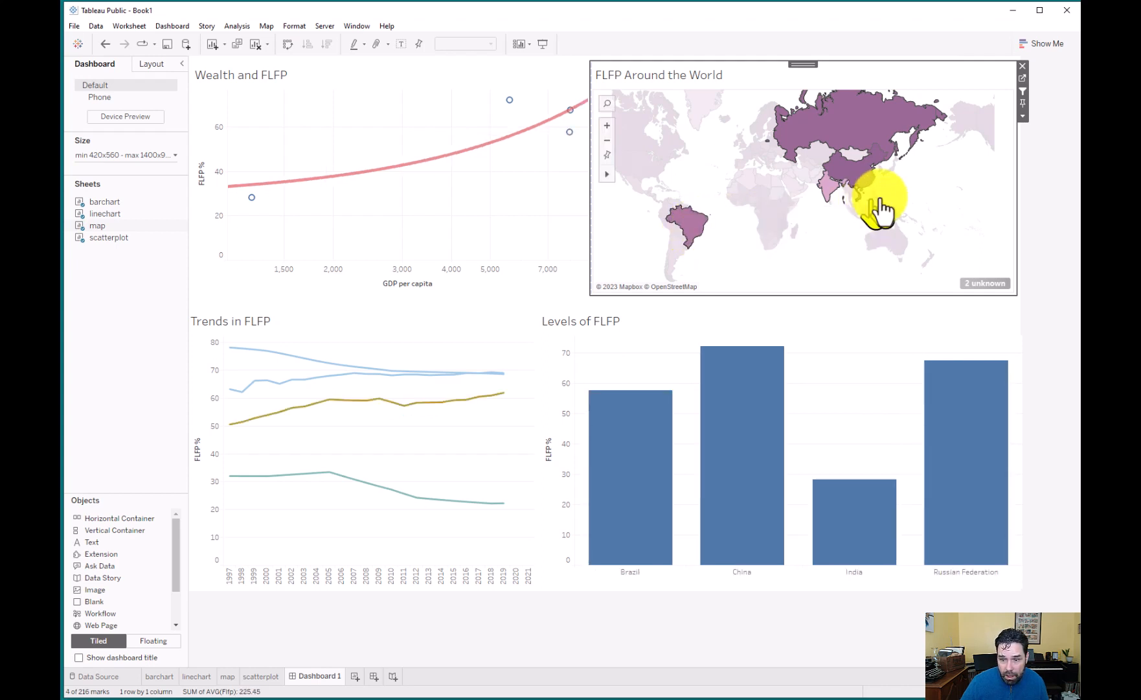
ctrl+click(776, 250)
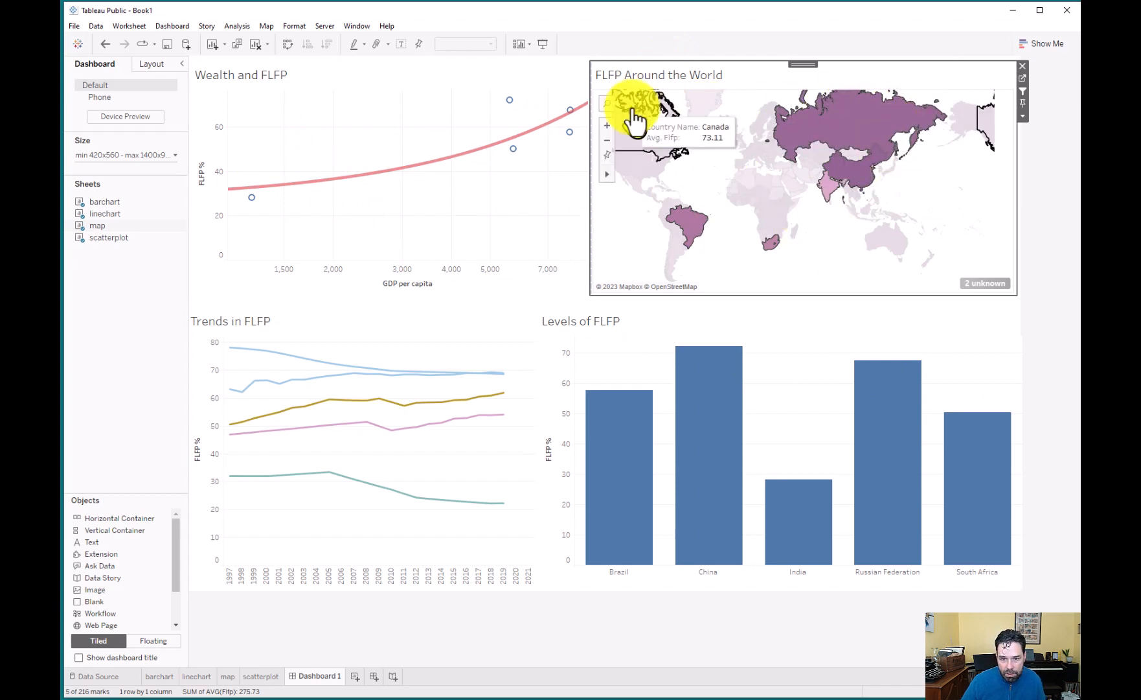
Make a radial selection on the map from the North Atlantic across Western Europe, and exclude Russia from the selected countries.
mouse_move(610, 179)
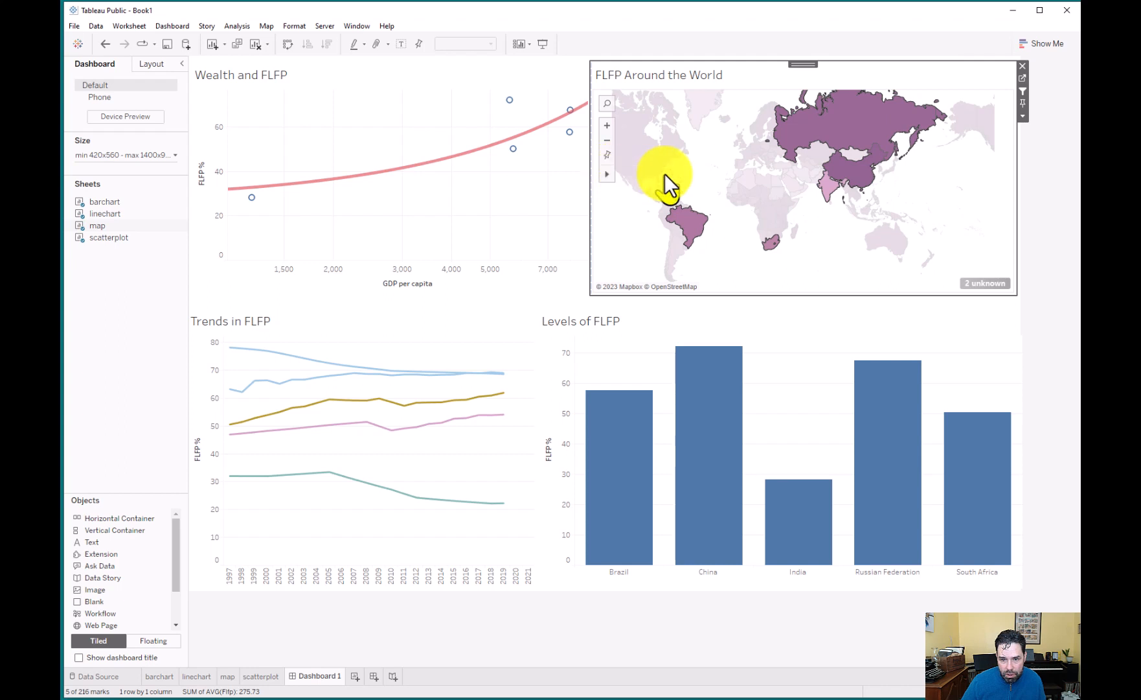
drag(725, 138, 766, 165)
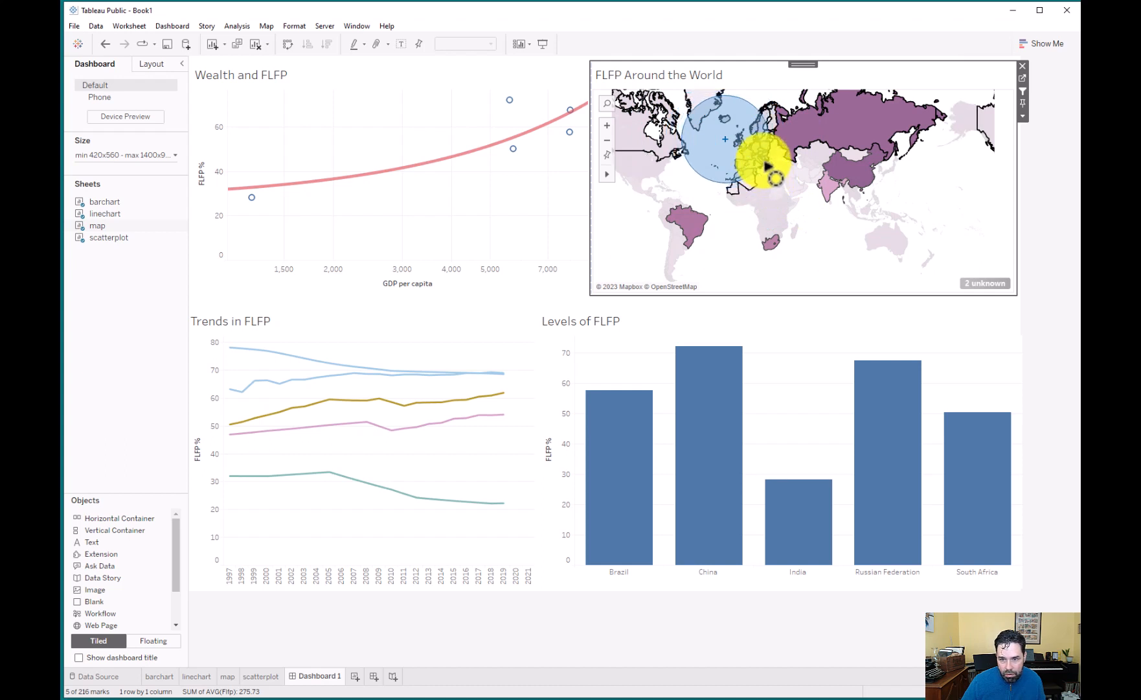
drag(766, 165, 767, 167)
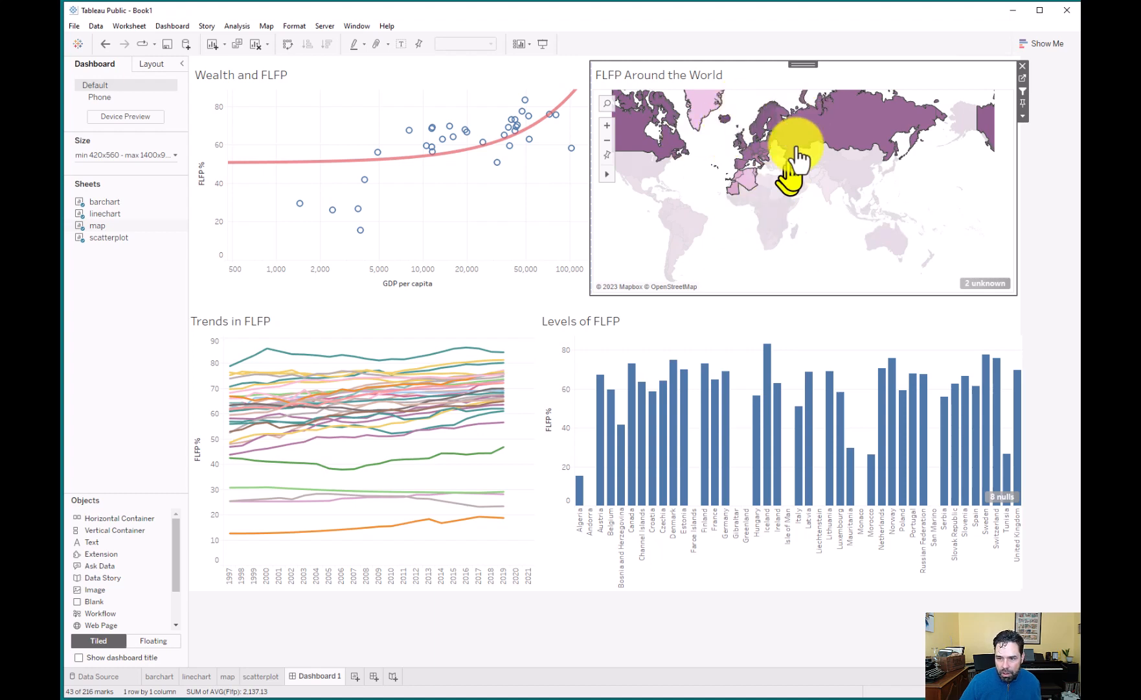
mouse_move(846, 120)
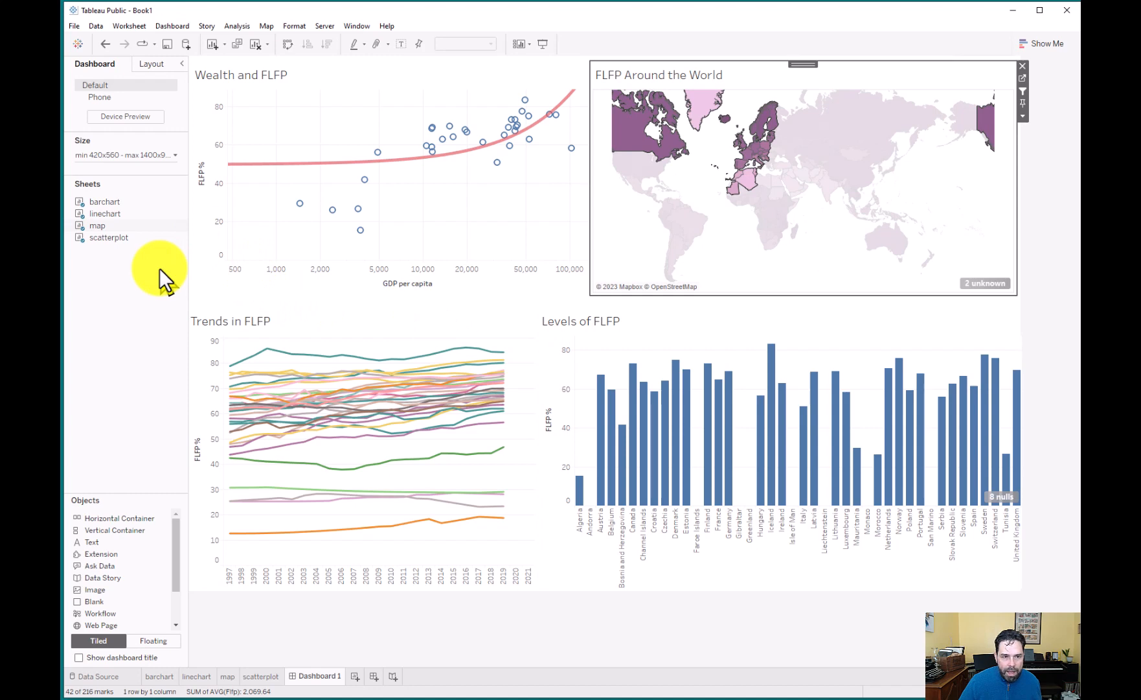
Save the workbook to Tableau Public with the title FLFP Dashboard.
click(75, 24)
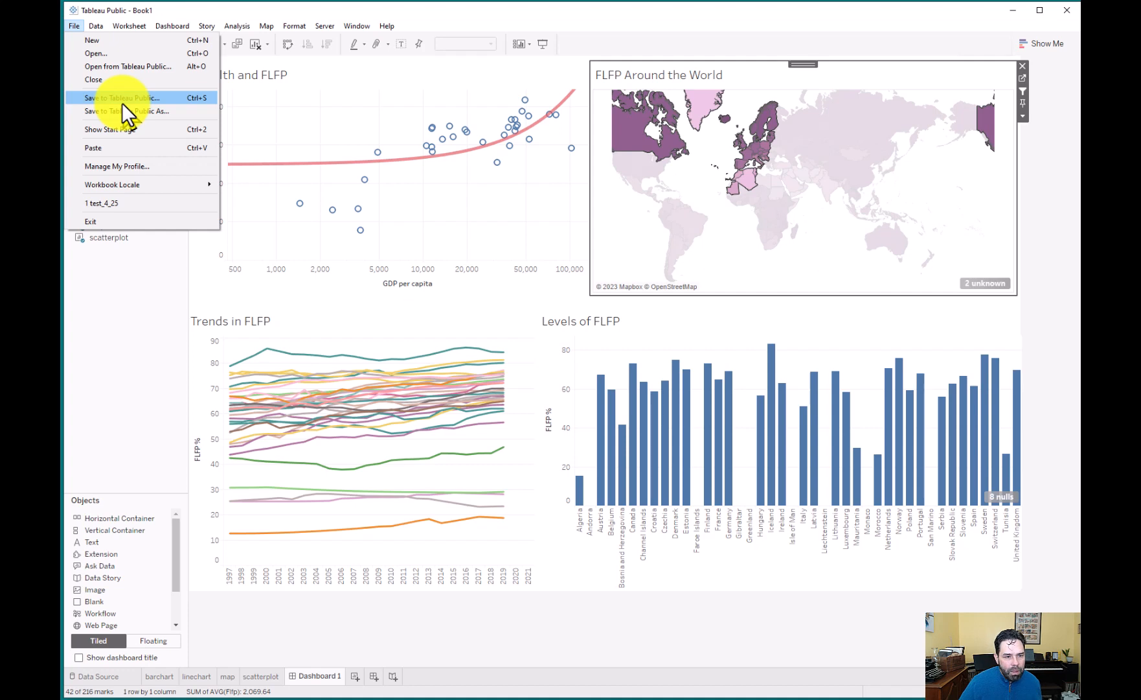
key(Escape)
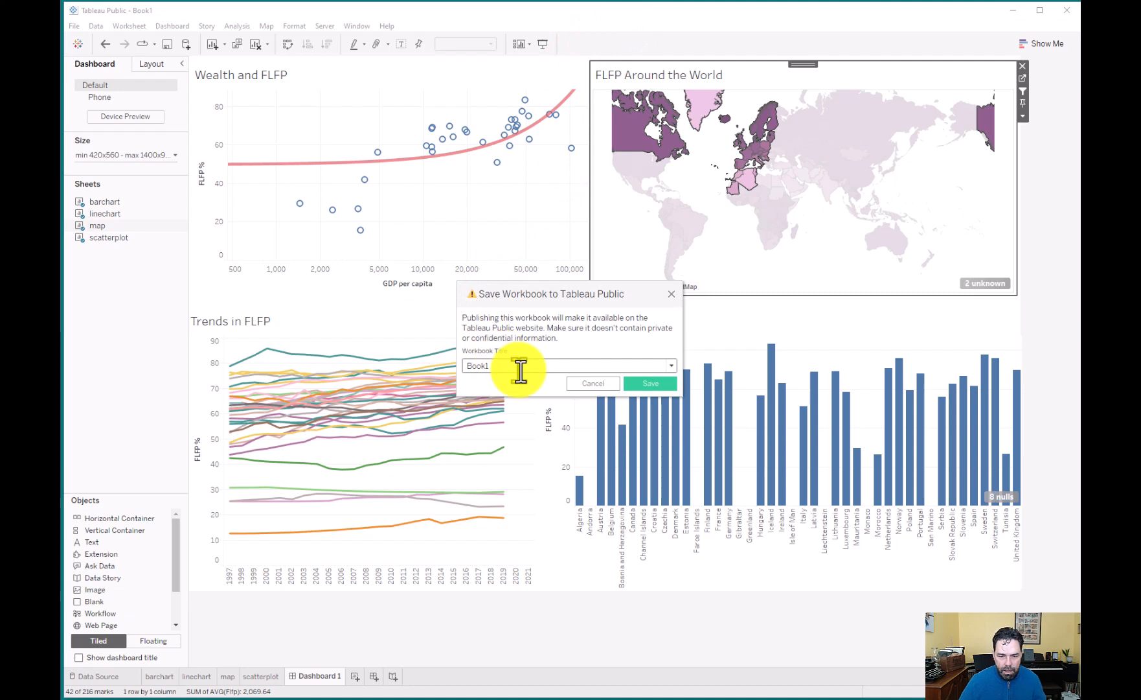
drag(519, 371, 453, 362)
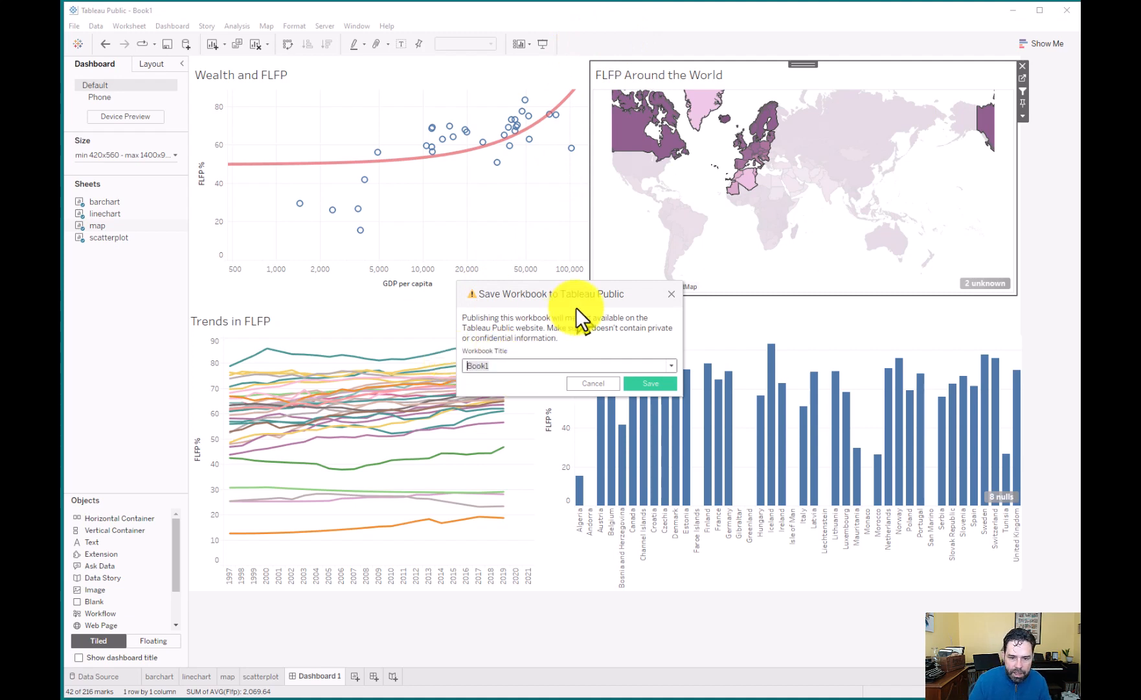
text(FLF)
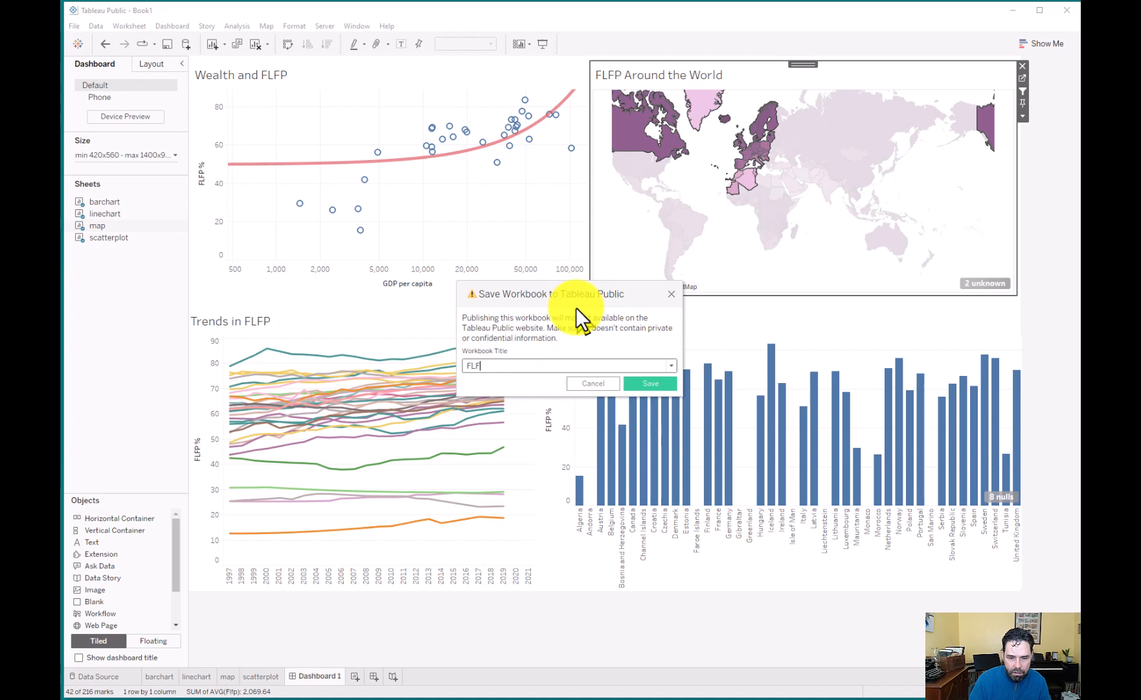
text(P Da)
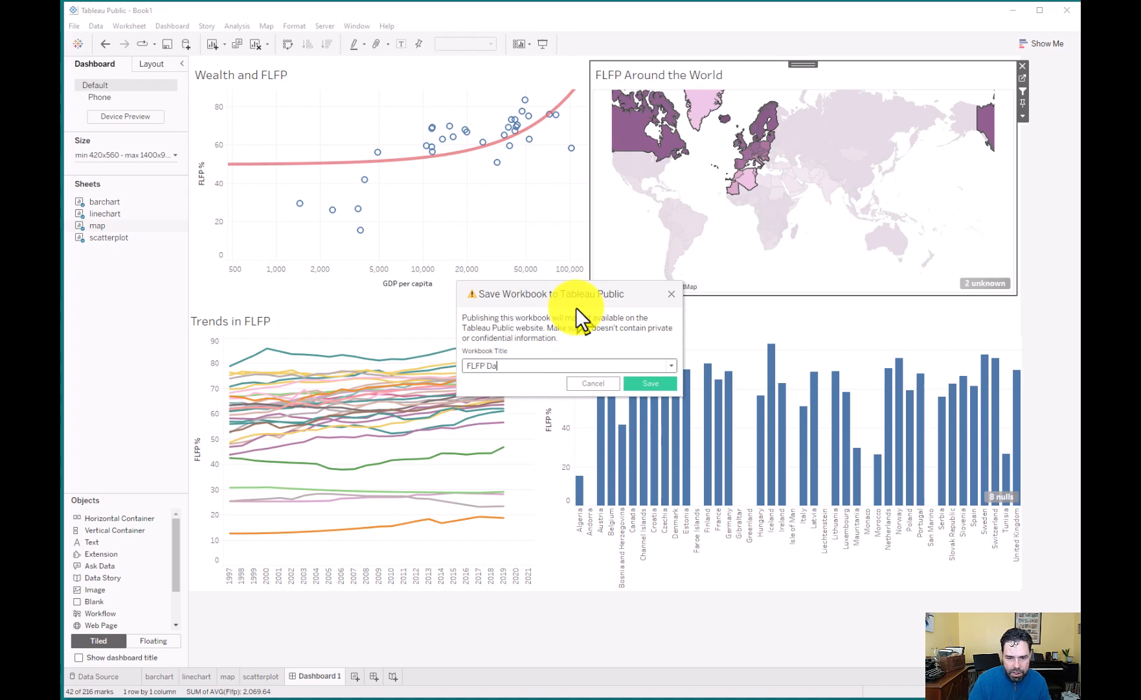
text(shboard)
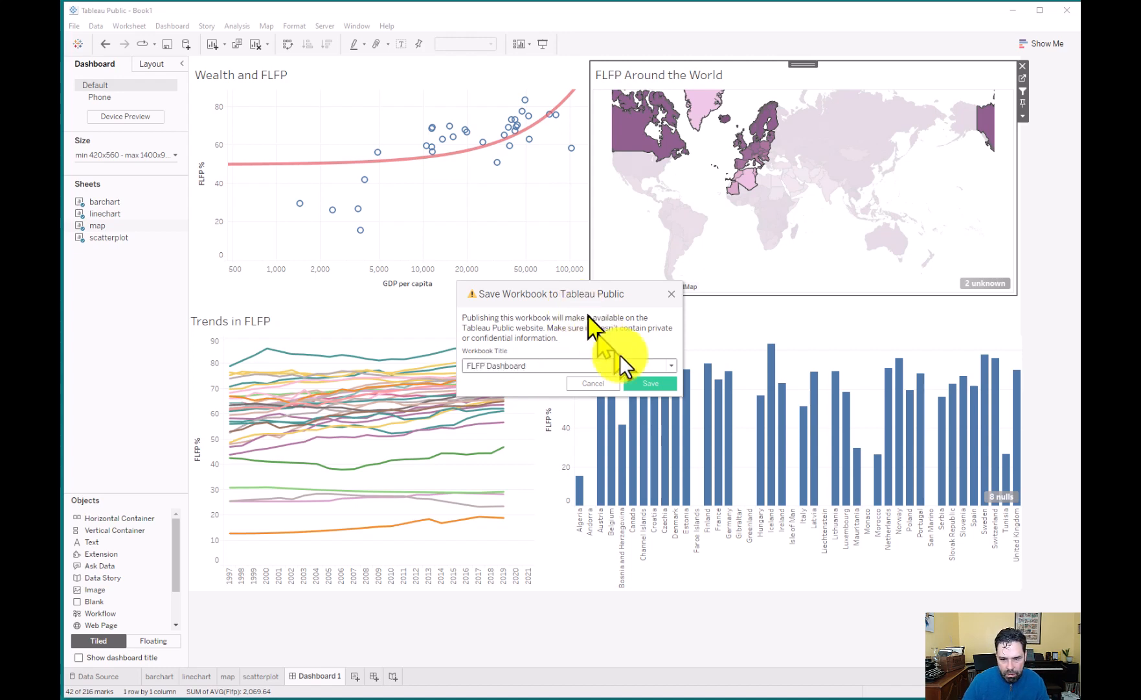
click(635, 382)
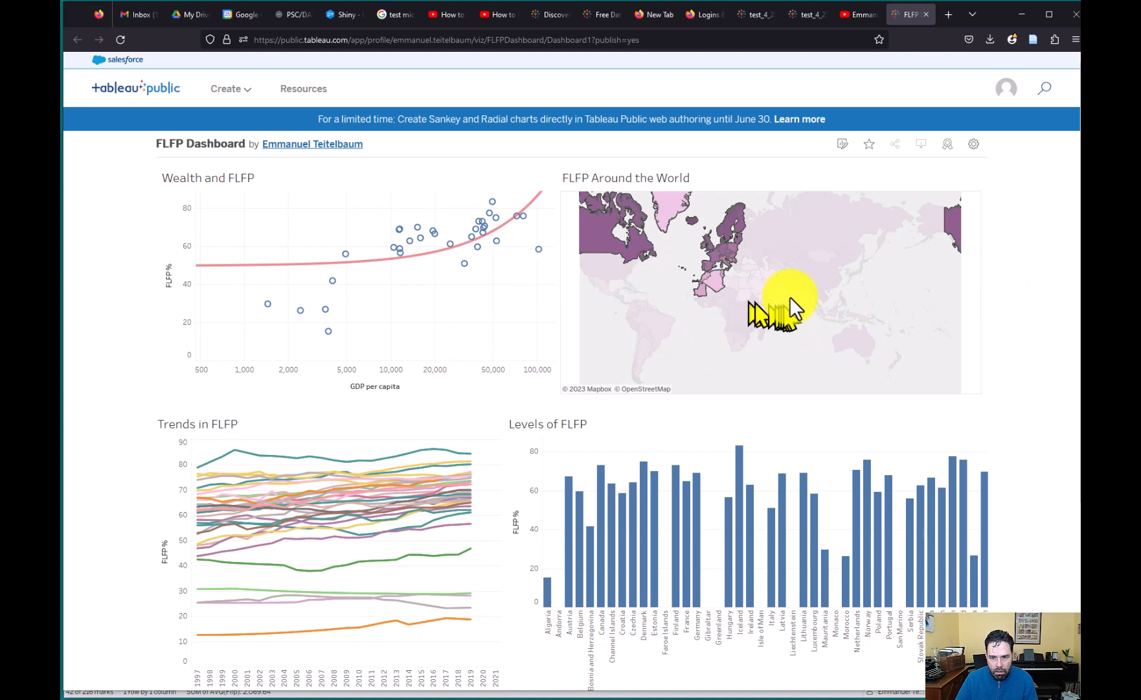
In the published dashboard in the browser, clear the map selection and filter the charts to China and Mali.
mouse_move(717, 286)
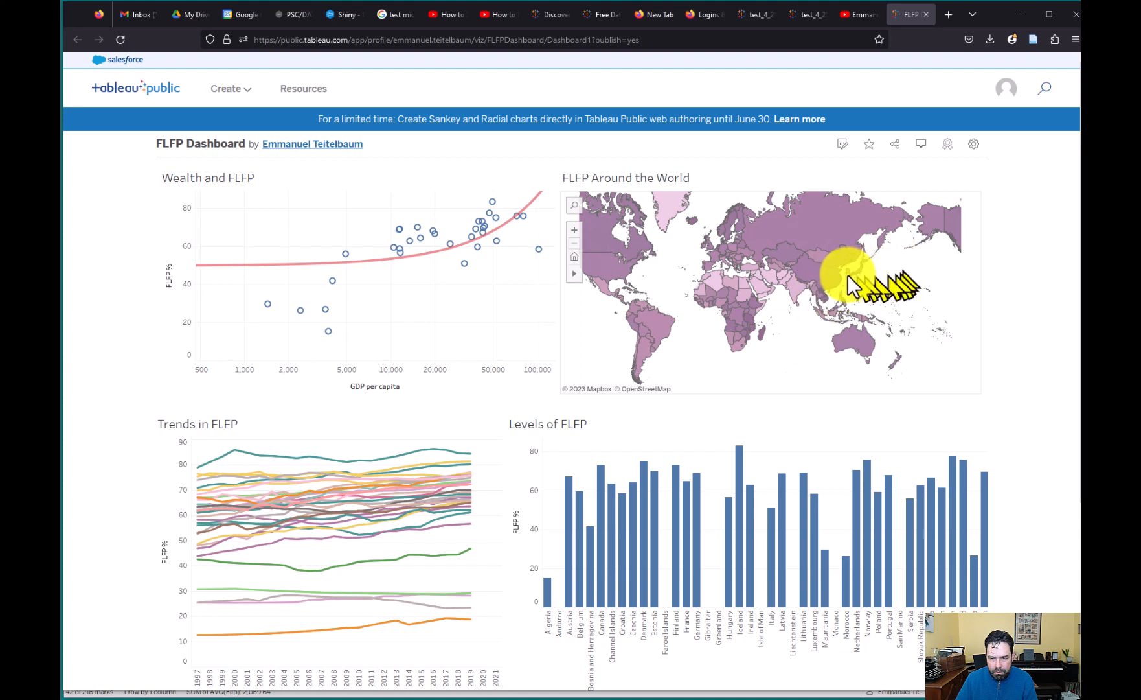
click(836, 230)
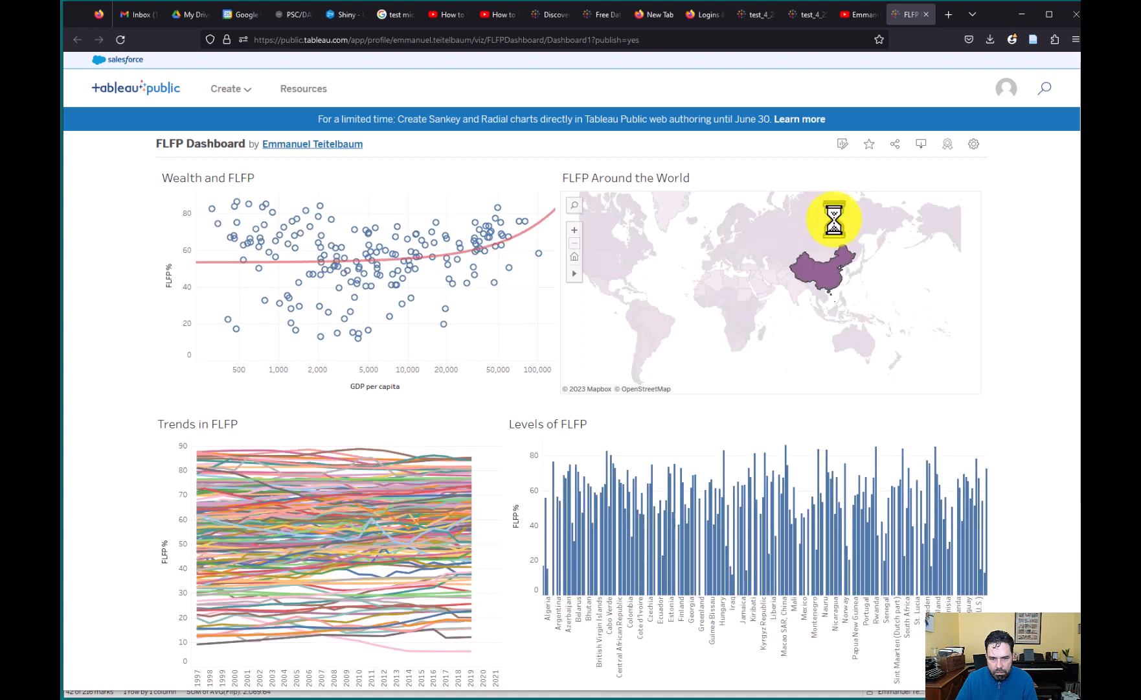
click(831, 271)
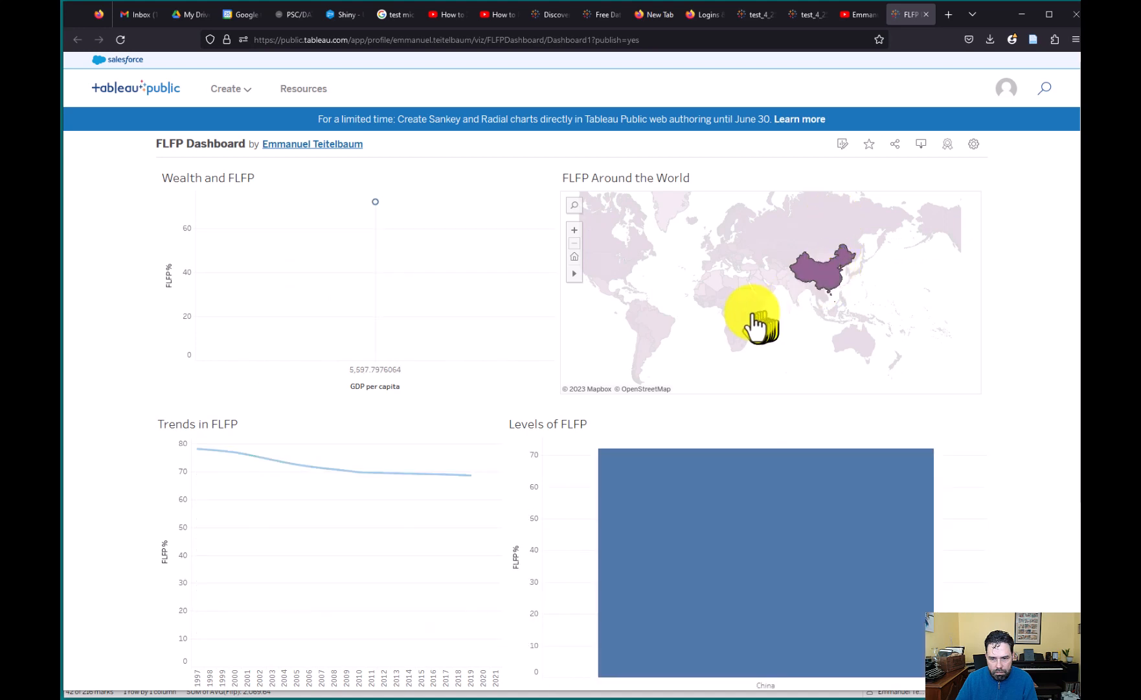
ctrl+click(711, 296)
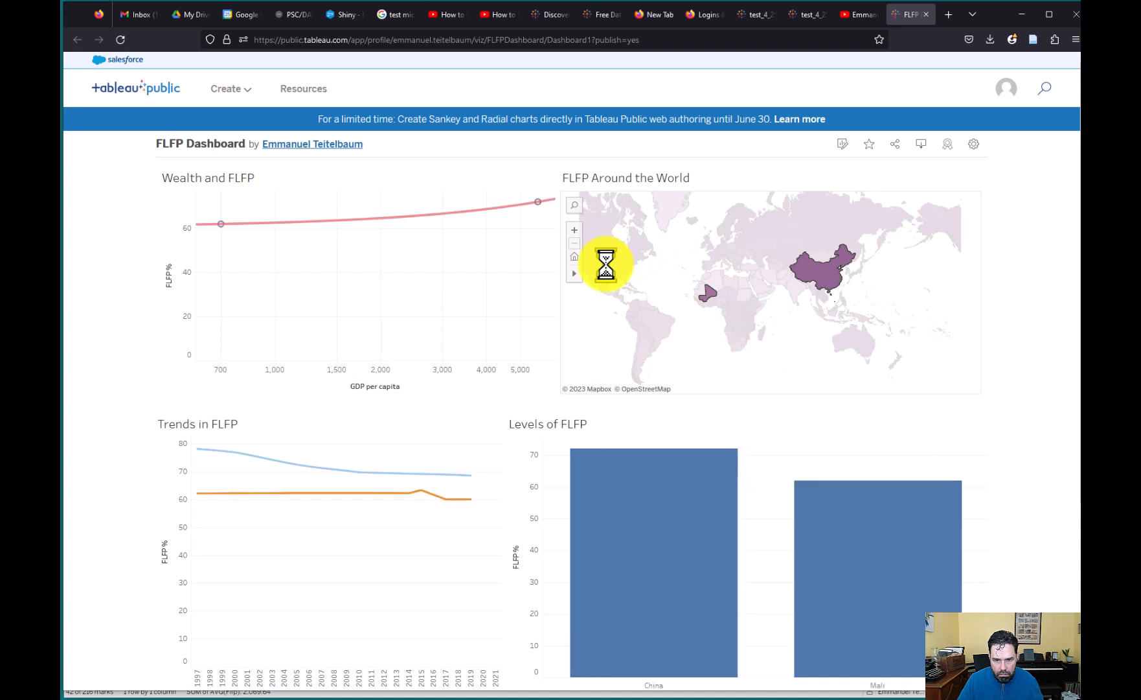